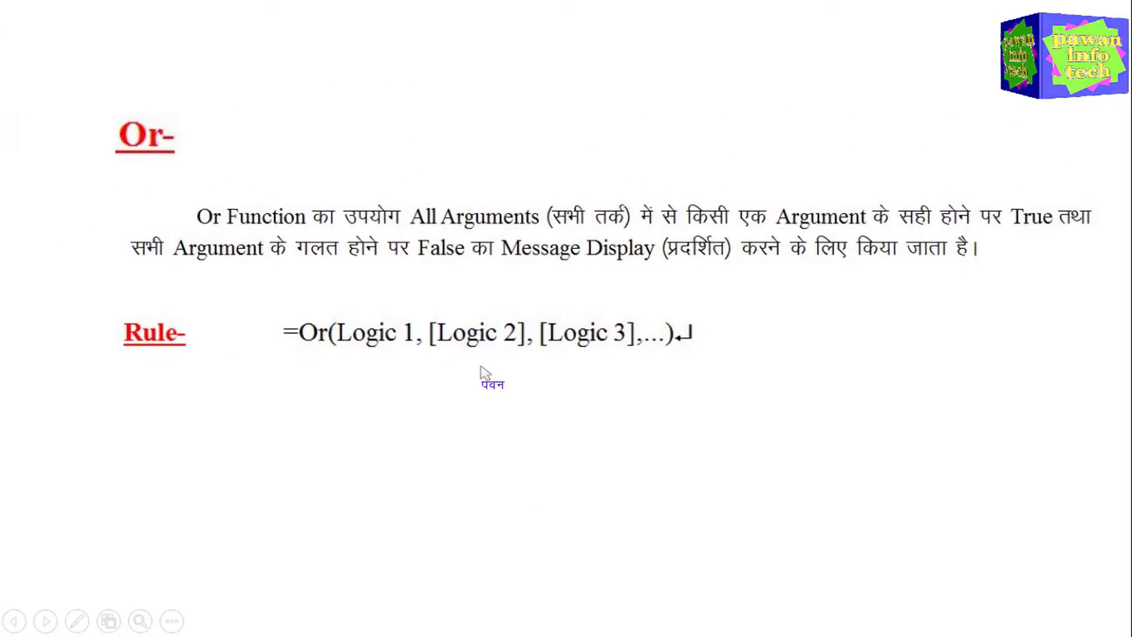
Step: Advance the slide to show the worked example with 1000 and 500 under the OR rule
{"action": "left_click", "coordinate": [482, 373]}
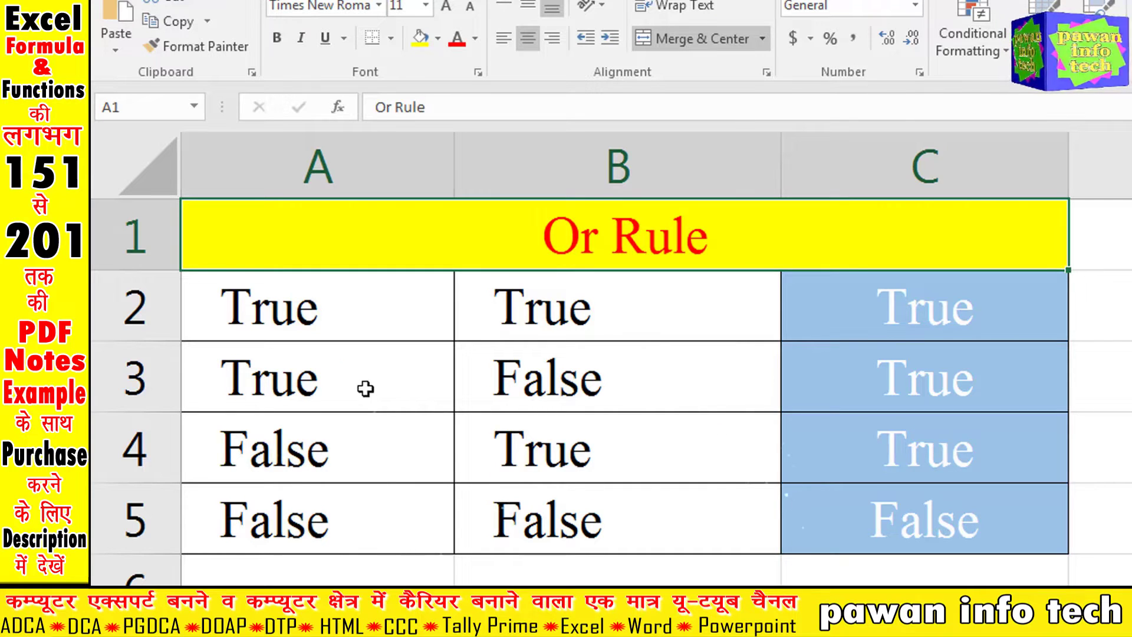
{"action": "left_click", "coordinate": [291, 301]}
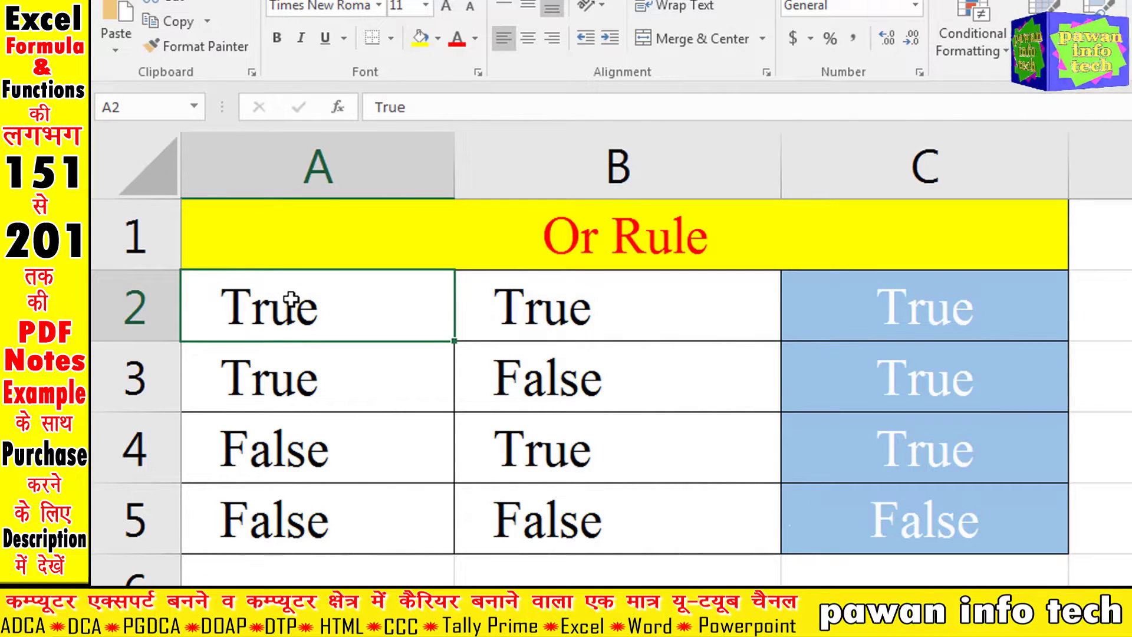
{"action": "left_click", "coordinate": [581, 312]}
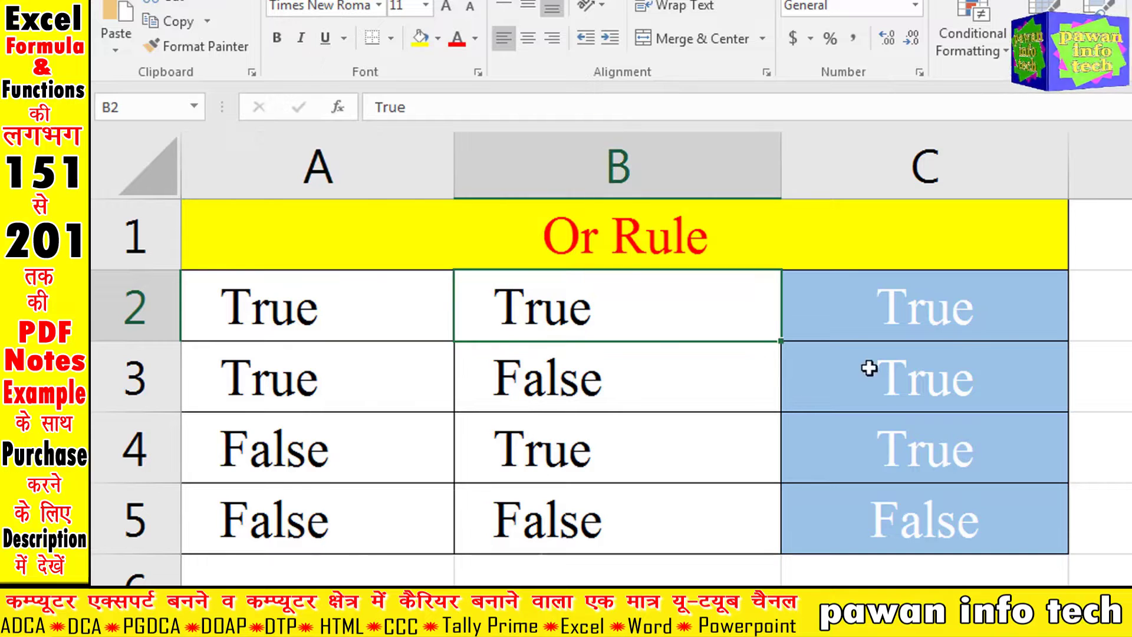
{"action": "left_click", "coordinate": [937, 310]}
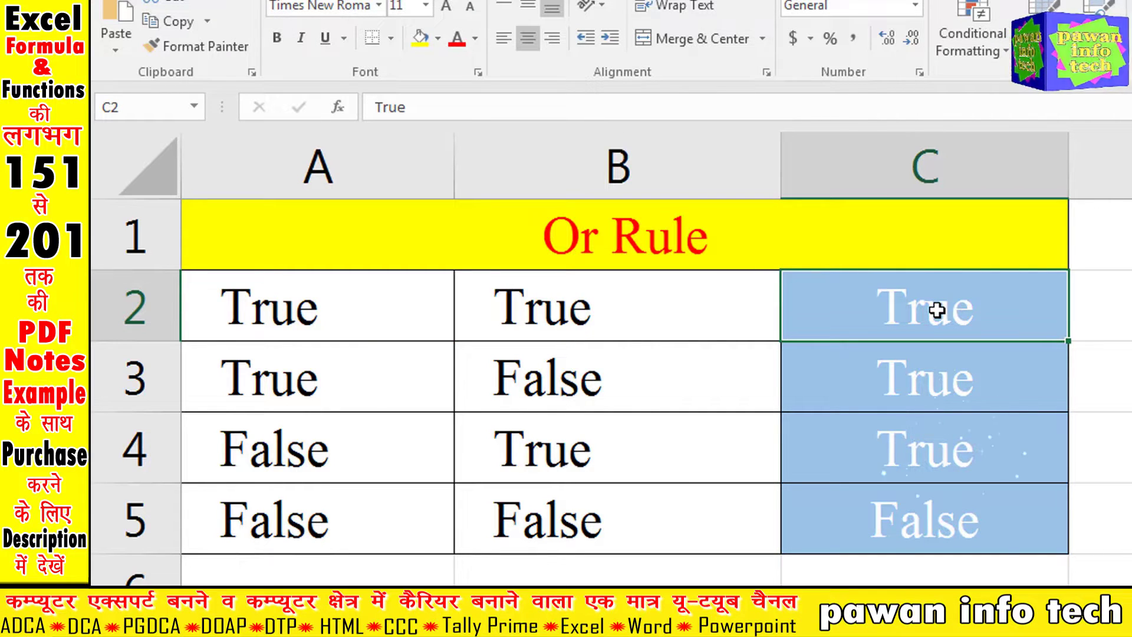
{"action": "left_click", "coordinate": [263, 370]}
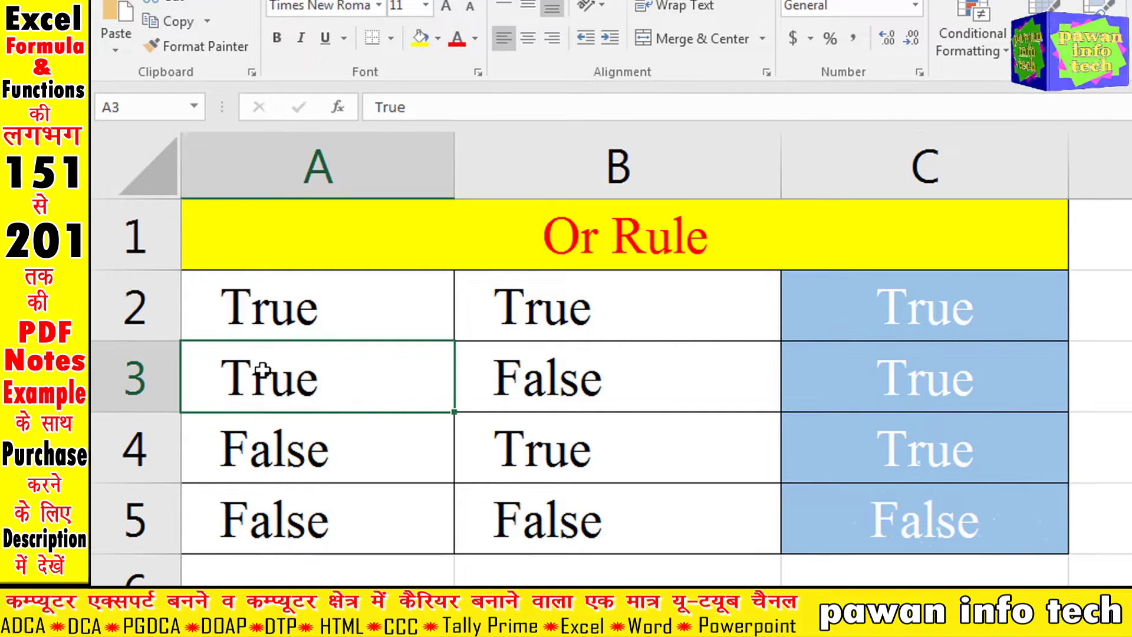
{"action": "left_click", "coordinate": [569, 378]}
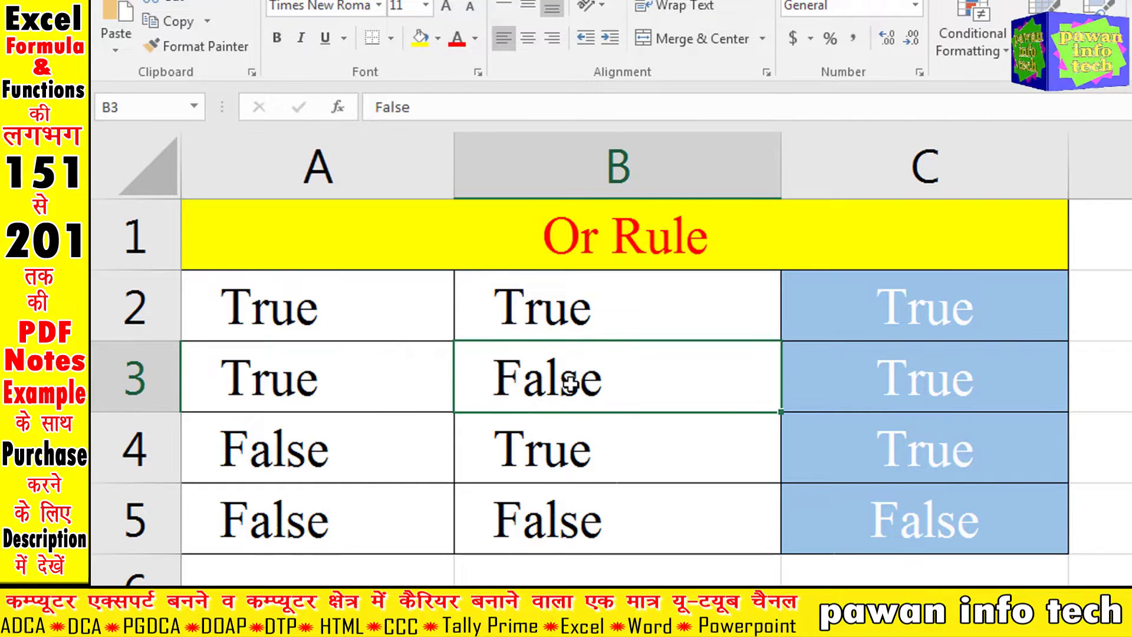
{"action": "left_click", "coordinate": [919, 358]}
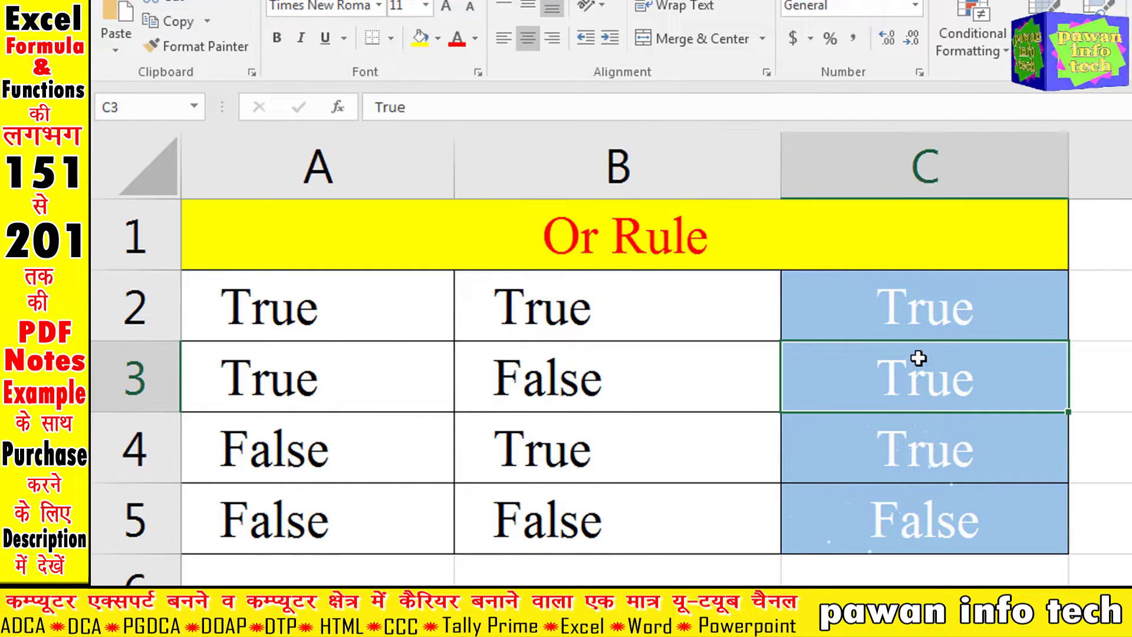
{"action": "left_click", "coordinate": [288, 464]}
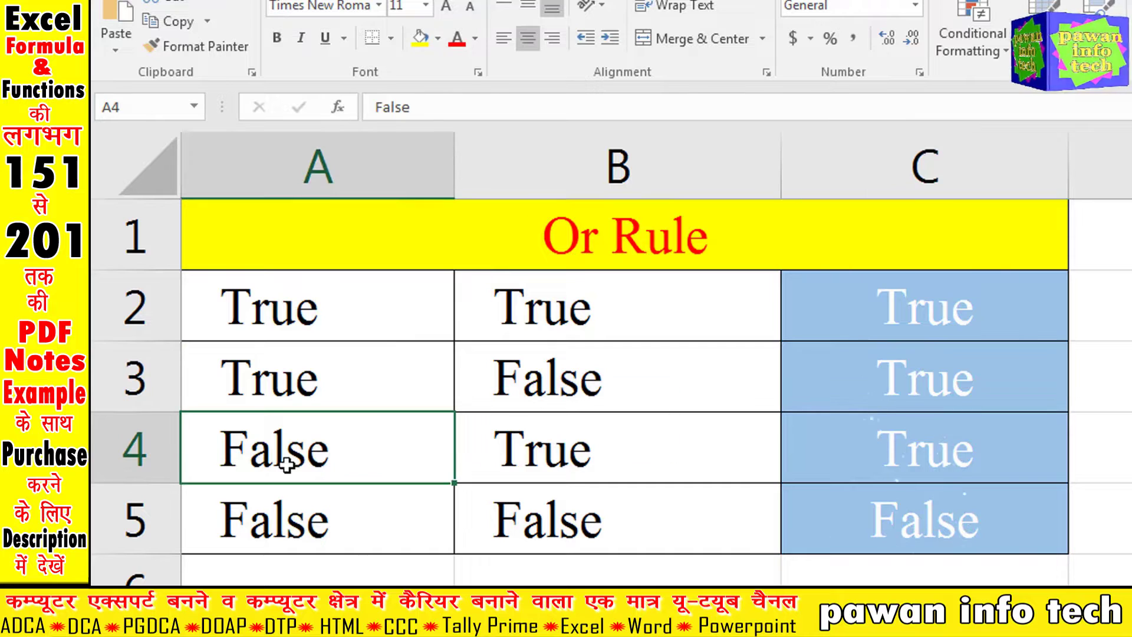
{"action": "left_click", "coordinate": [619, 464]}
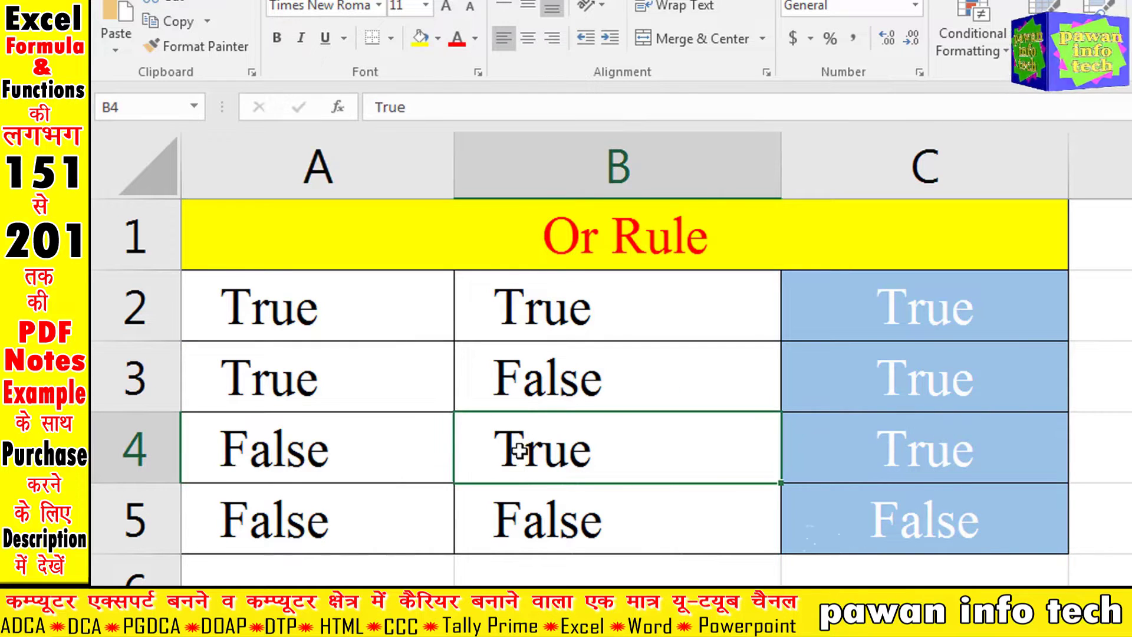
{"action": "left_click", "coordinate": [938, 455]}
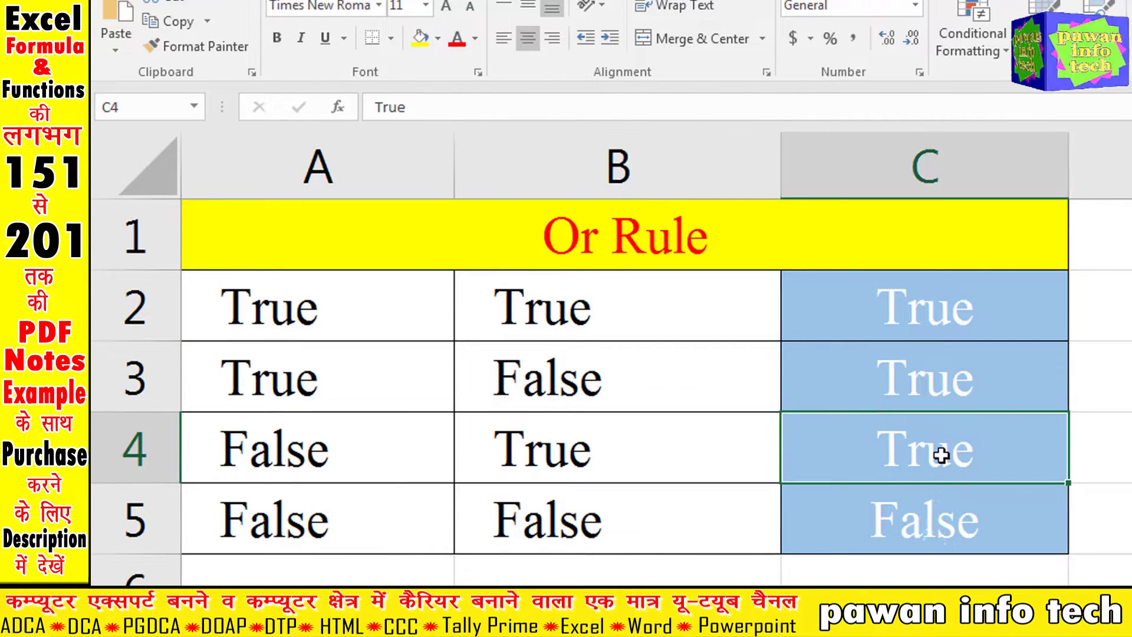
{"action": "left_click", "coordinate": [300, 525]}
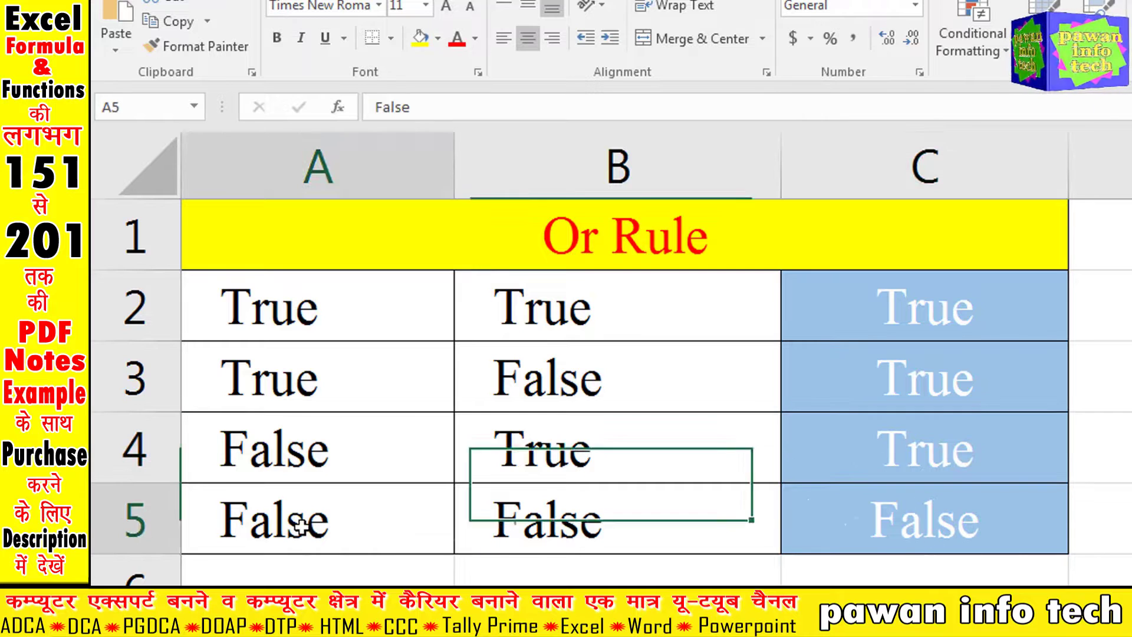
{"action": "left_click", "coordinate": [551, 528]}
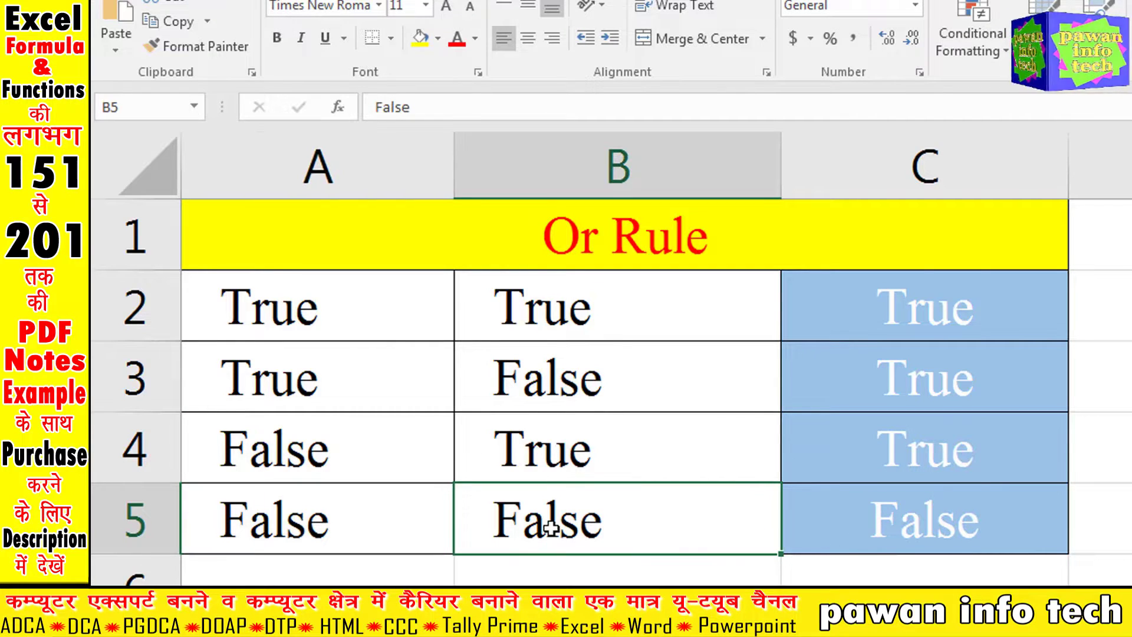
{"action": "left_click", "coordinate": [936, 531]}
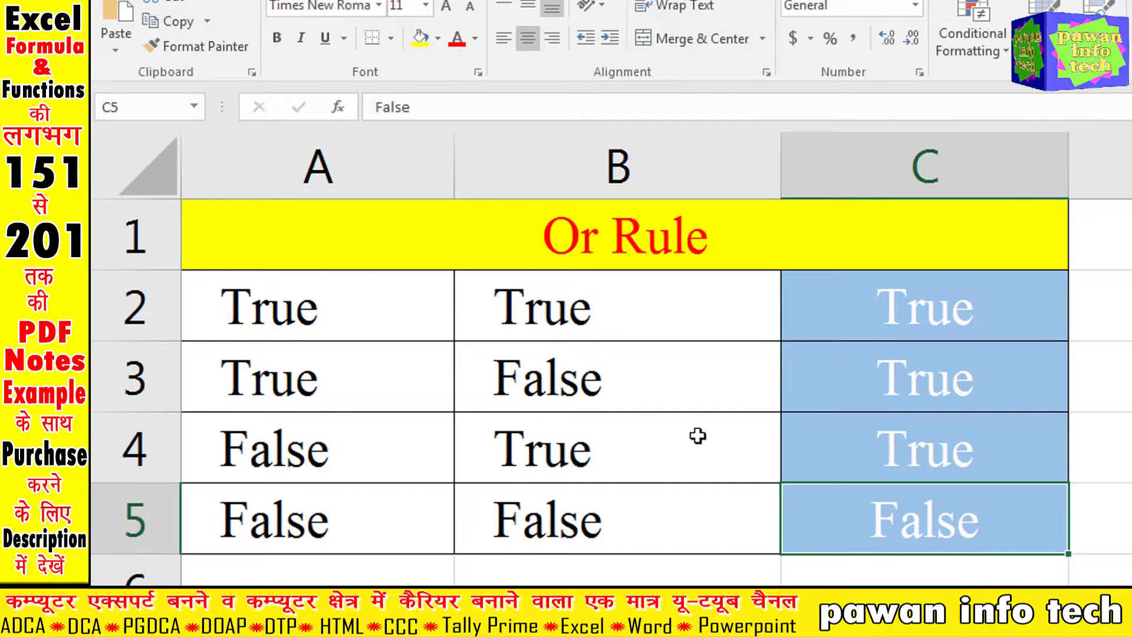
{"action": "scroll", "coordinate": [625, 434], "scroll_direction": "down", "scroll_amount": 3}
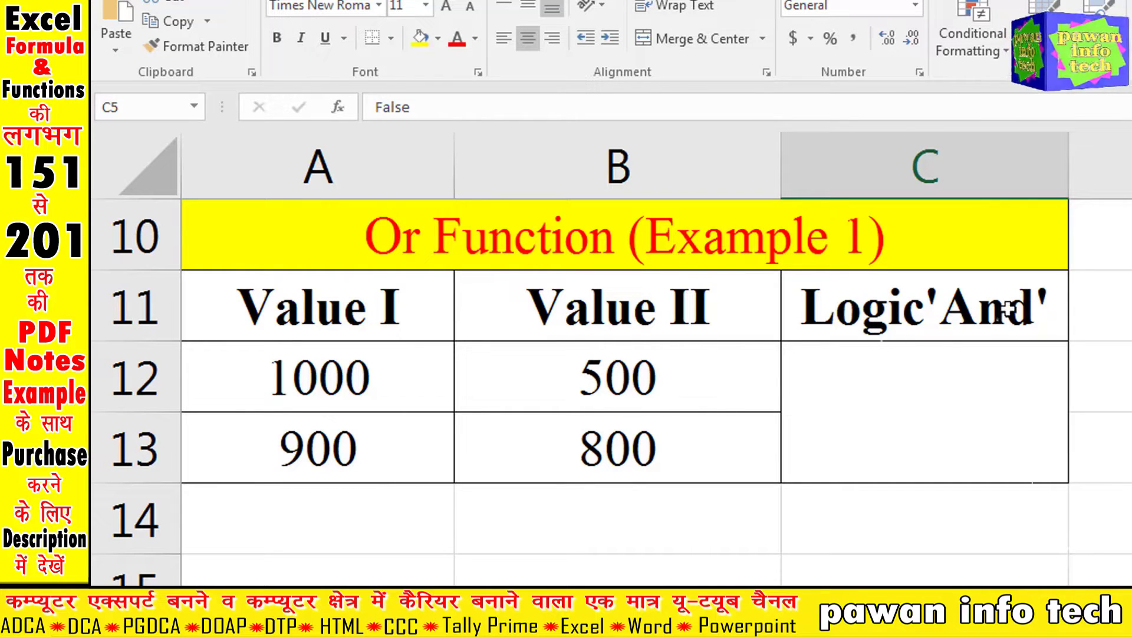
Step: Select the empty merged result cell C12 of the Example 1 table
{"action": "left_click", "coordinate": [962, 398]}
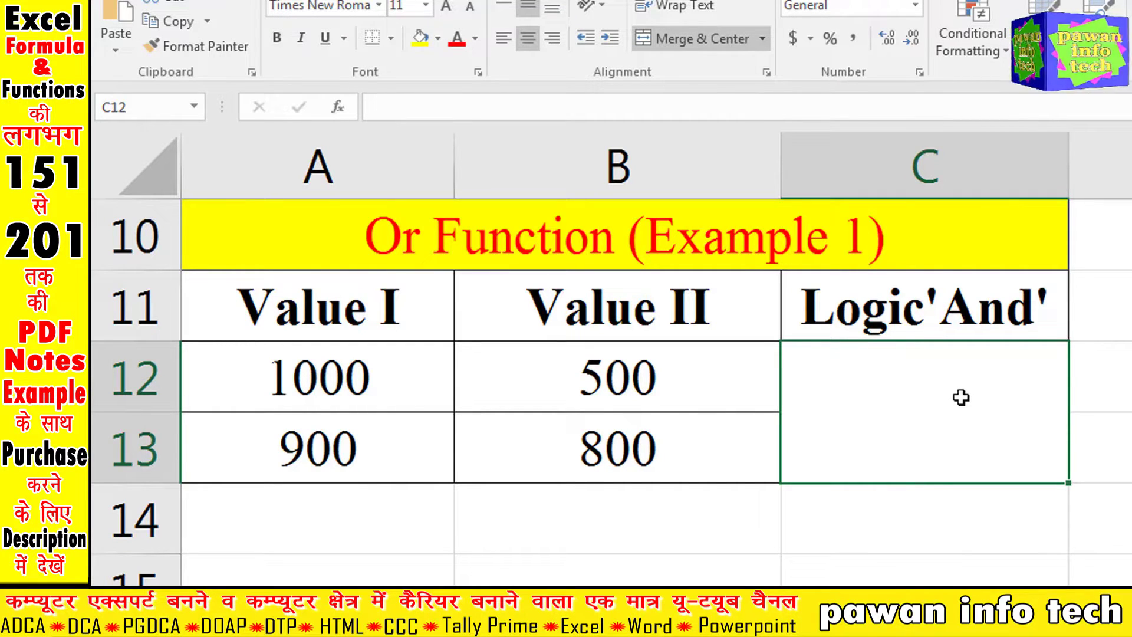
Step: Enter =OR(A12>B12,A13<B13) in C12 so it returns TRUE
{"action": "type", "text": "="}
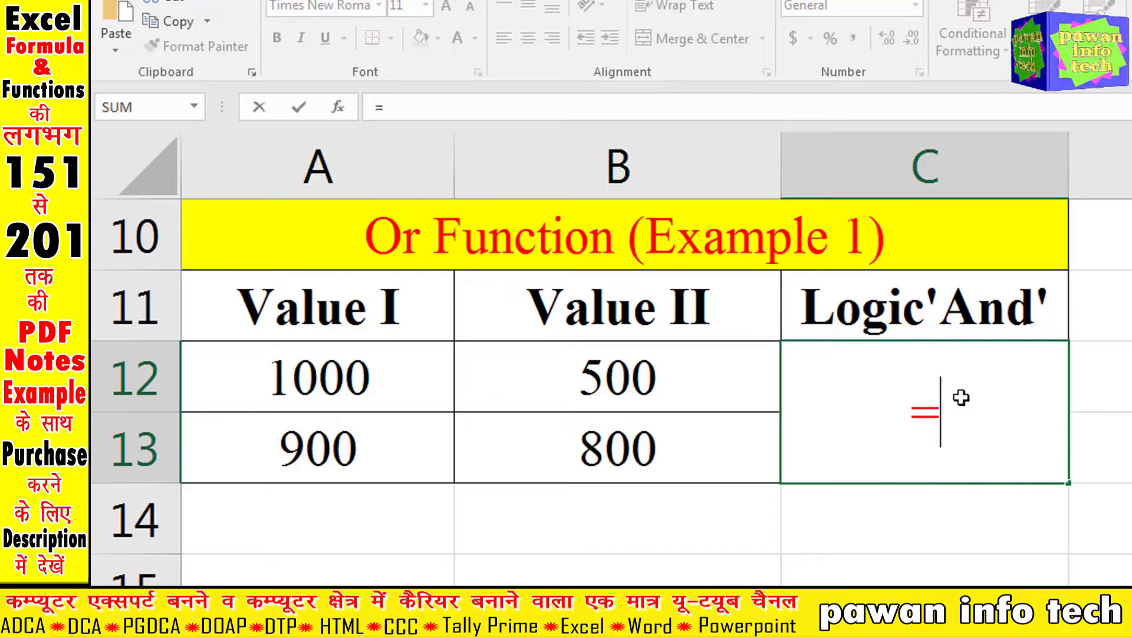
{"action": "type", "text": "o"}
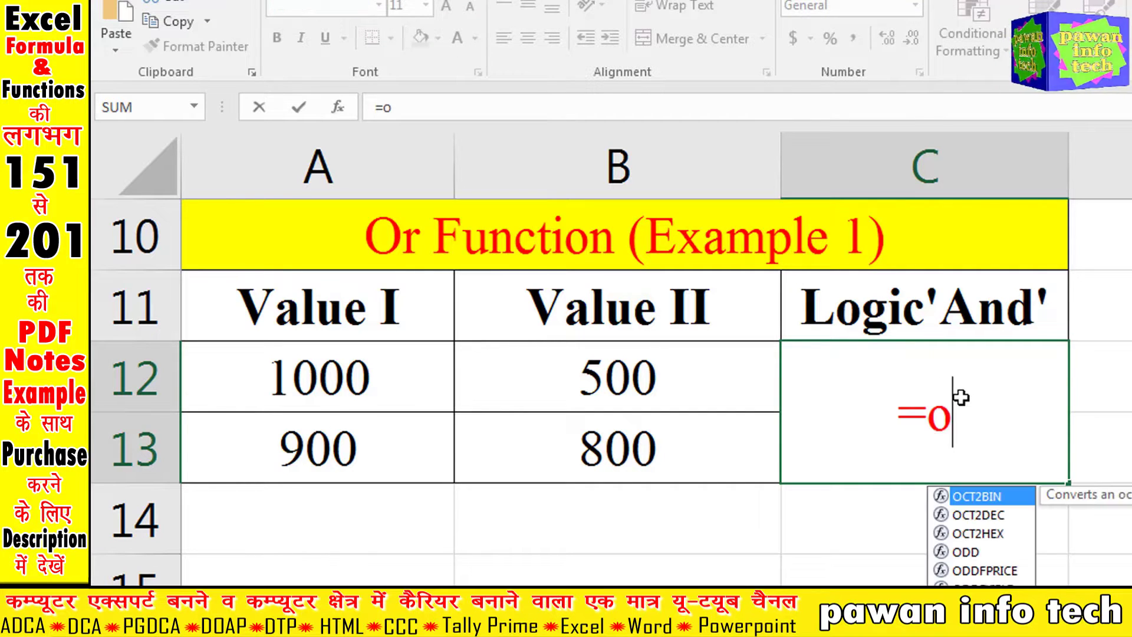
{"action": "type", "text": "r"}
{"action": "key", "text": "Tab"}
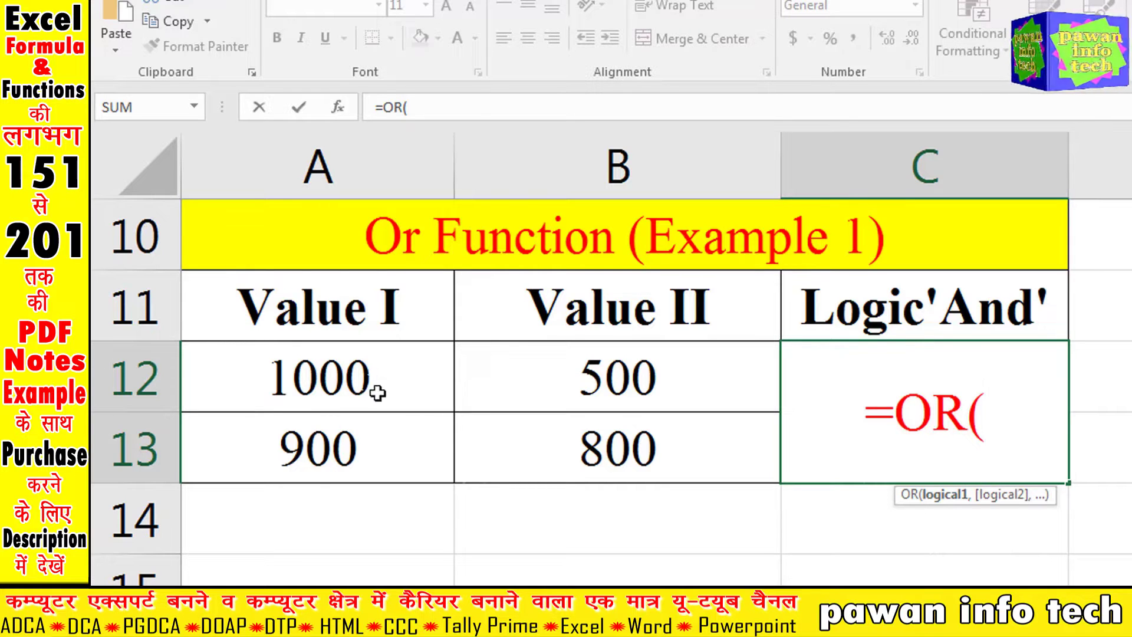
{"action": "left_click", "coordinate": [361, 376]}
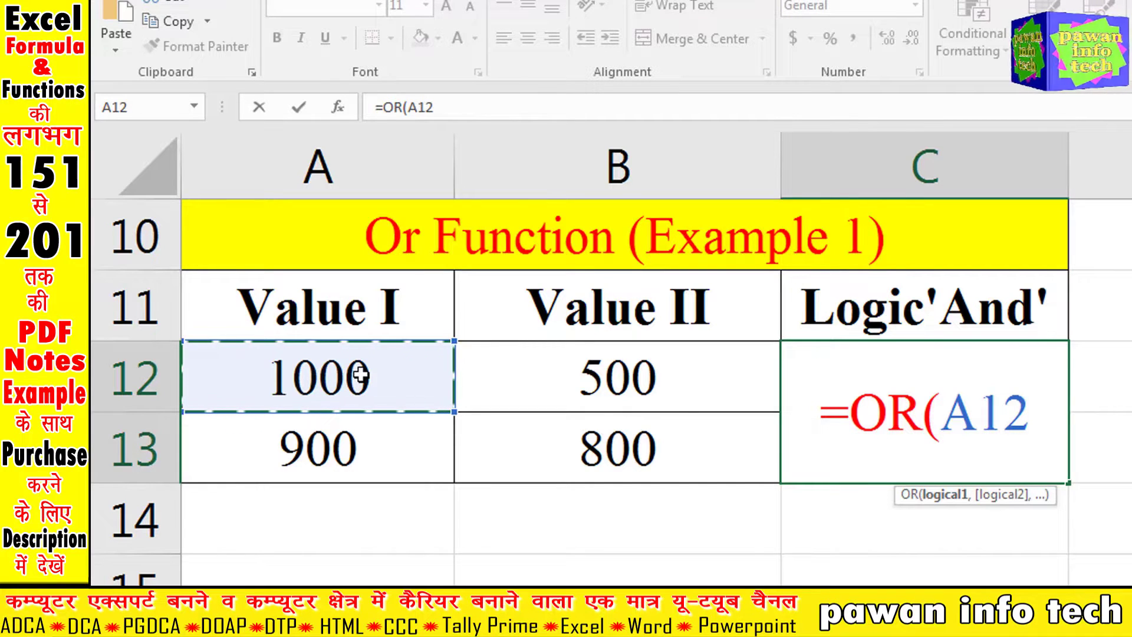
{"action": "type", "text": ">"}
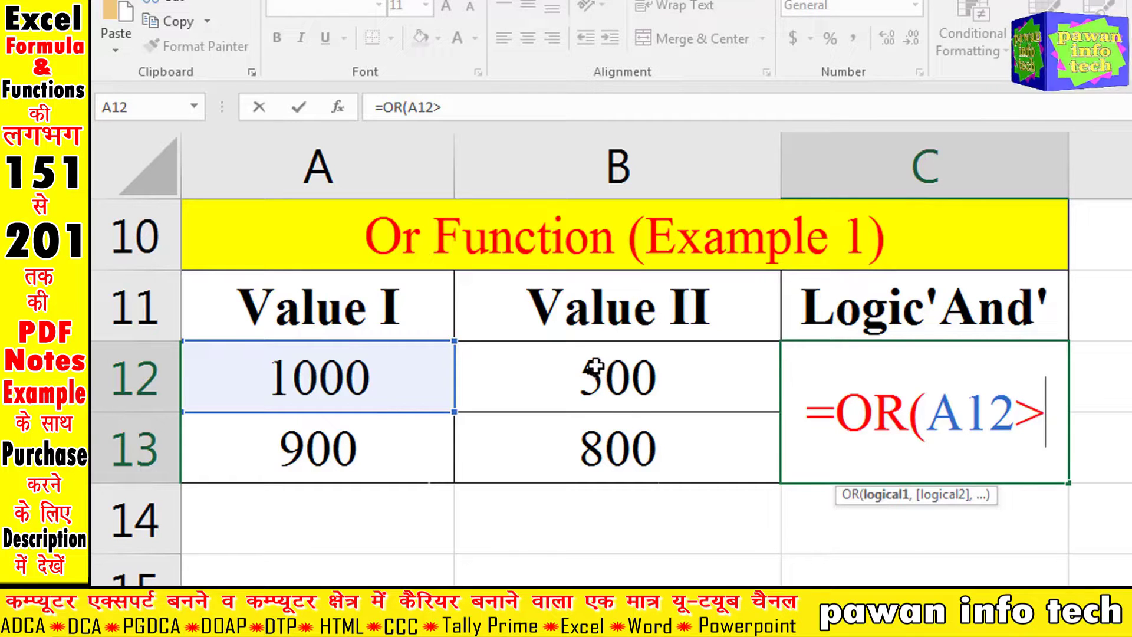
{"action": "left_click", "coordinate": [619, 389]}
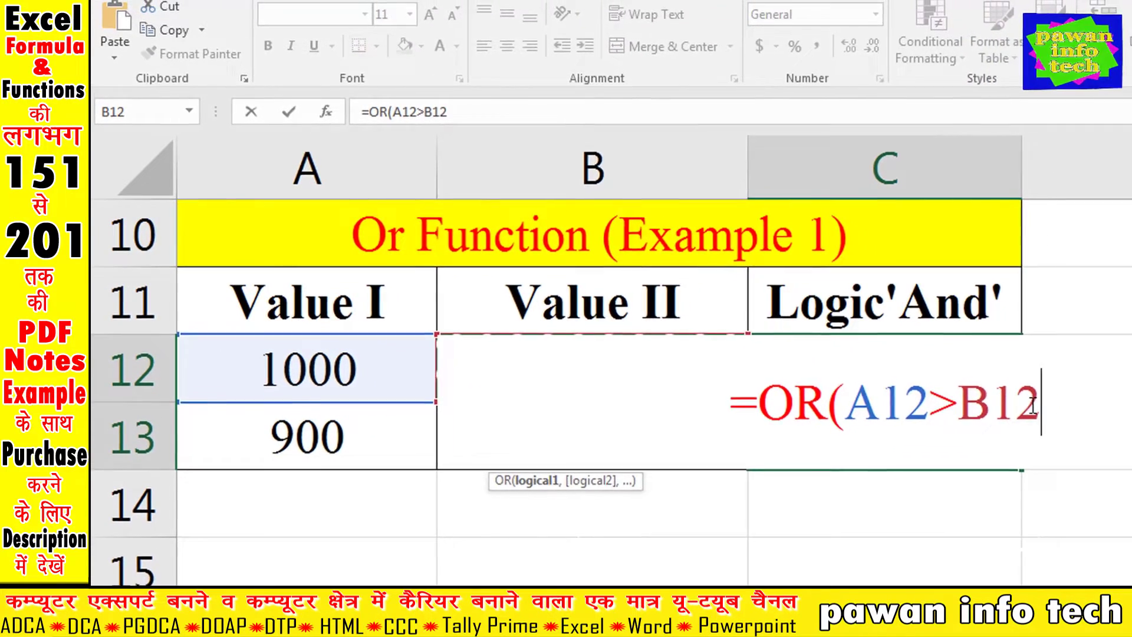
{"action": "type", "text": ","}
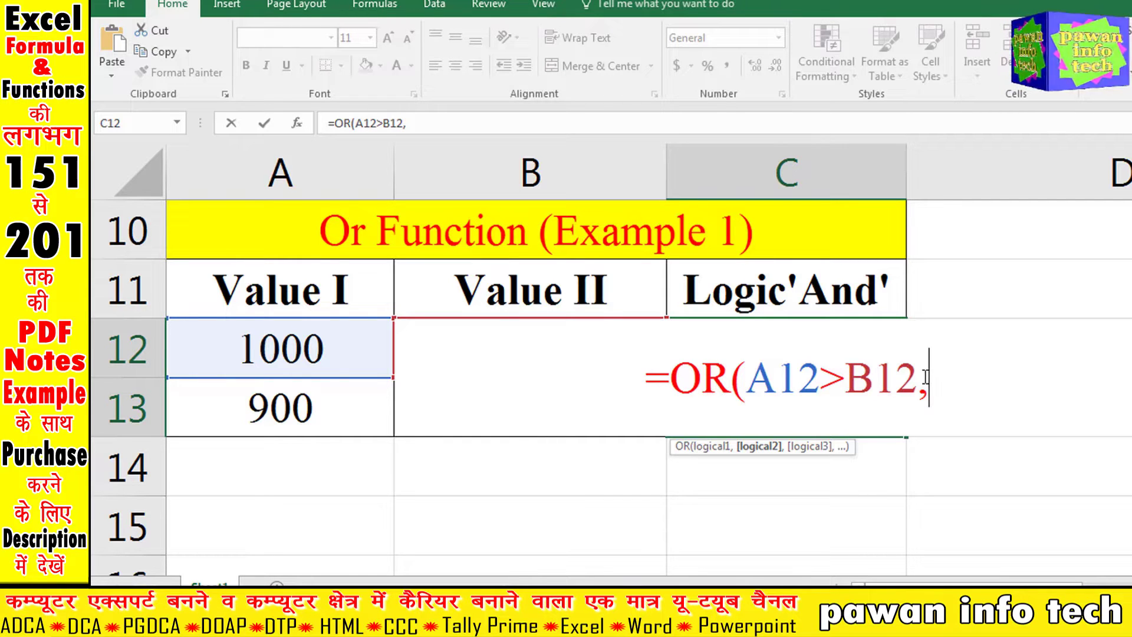
{"action": "left_click", "coordinate": [298, 405]}
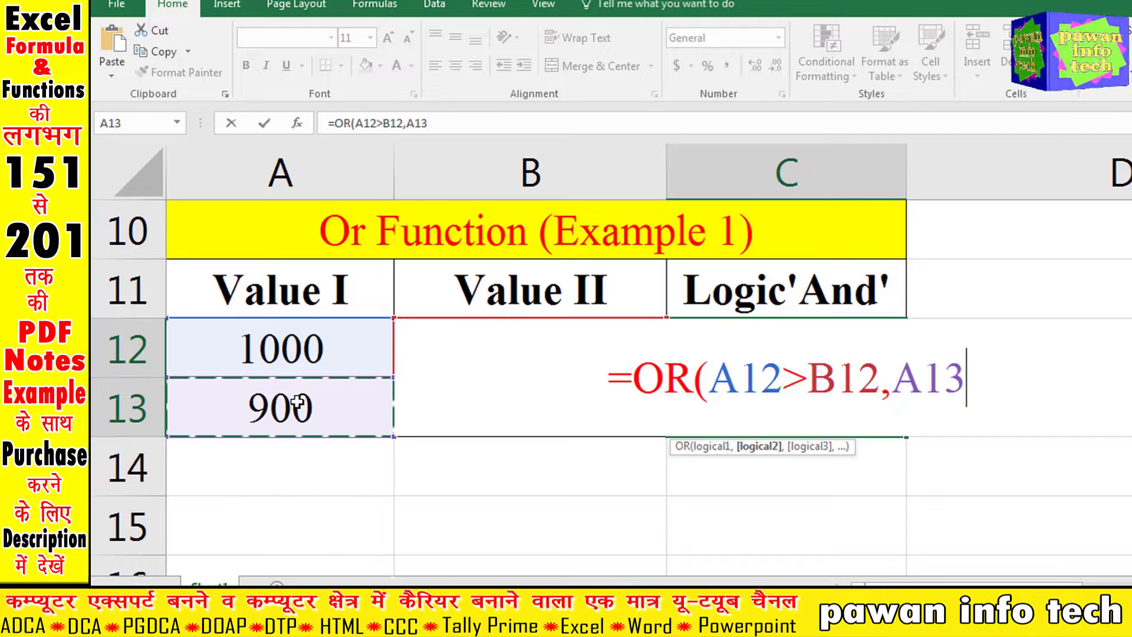
{"action": "type", "text": "<"}
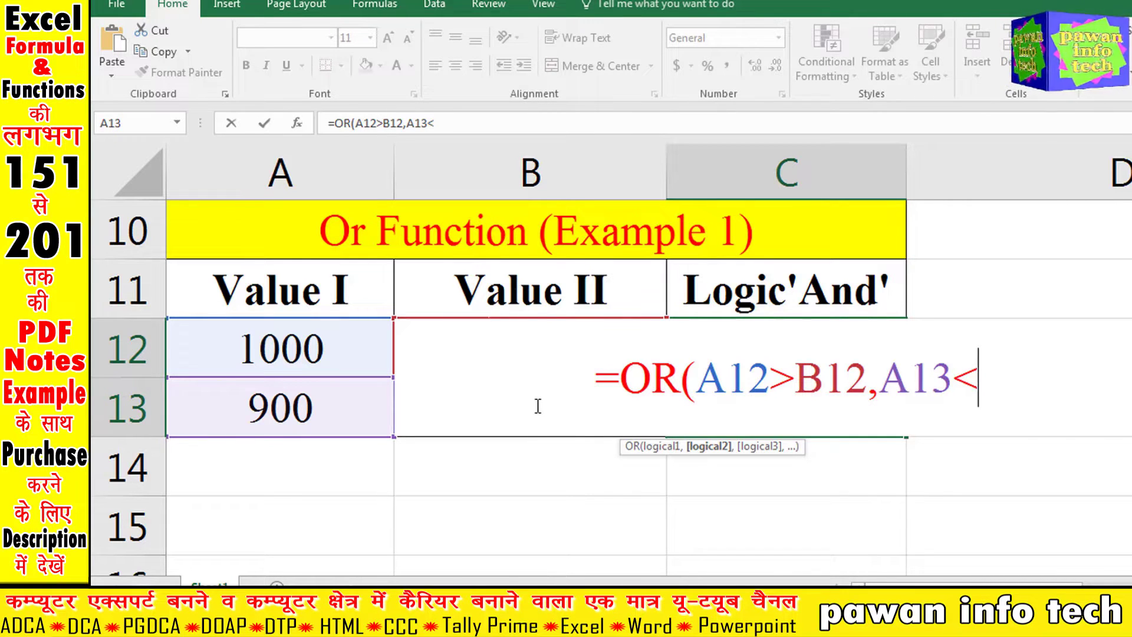
{"action": "type", "text": "b13"}
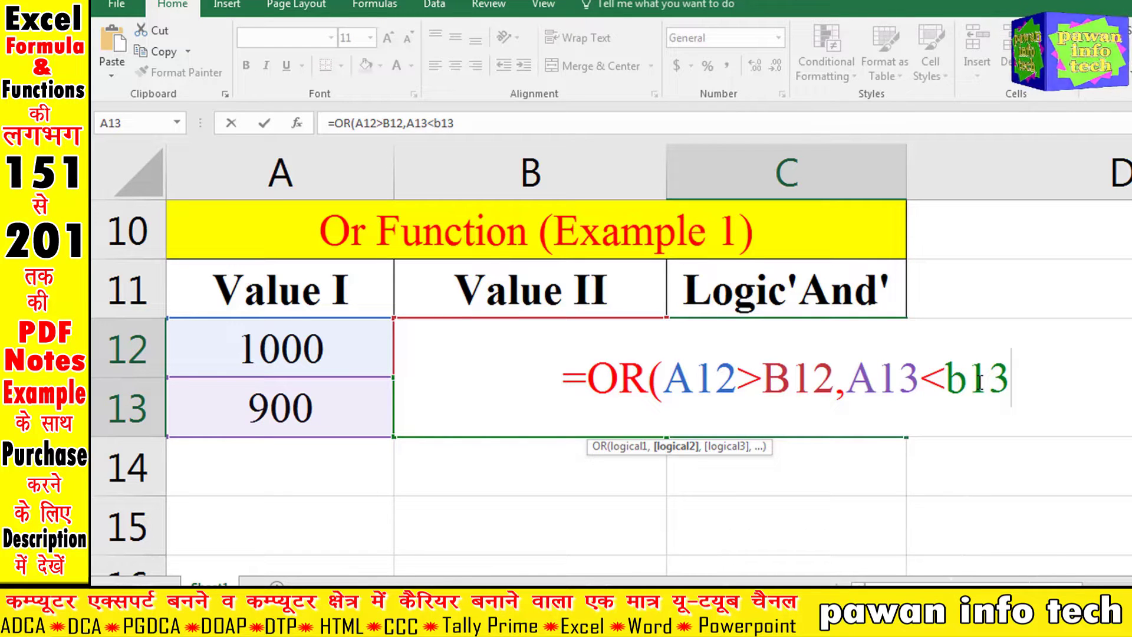
{"action": "type", "text": ")"}
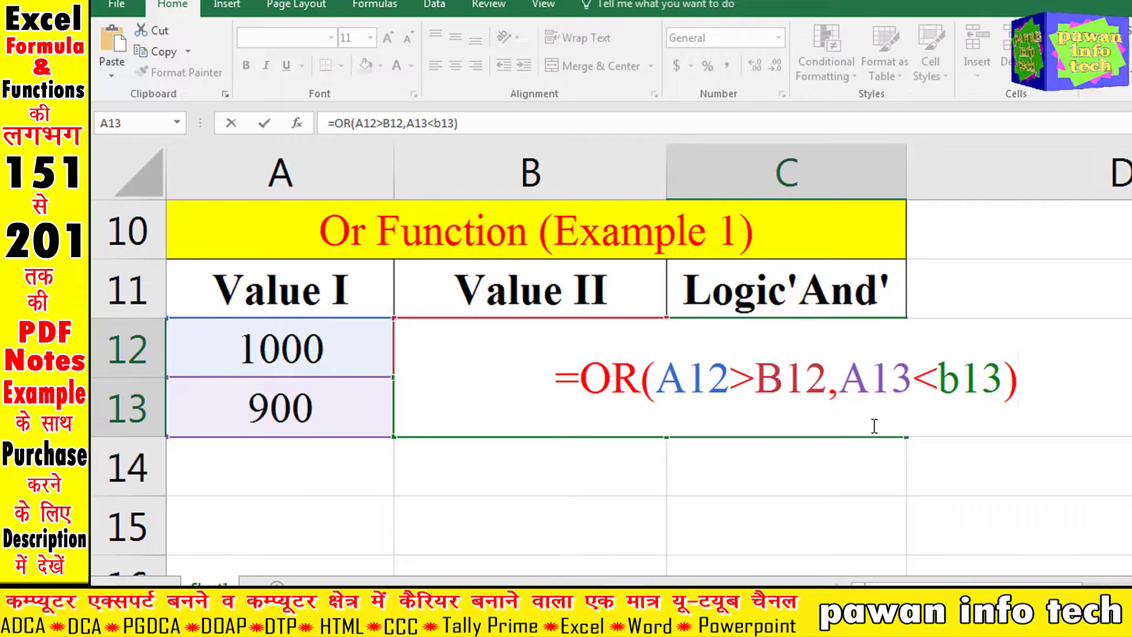
{"action": "key", "text": "Return"}
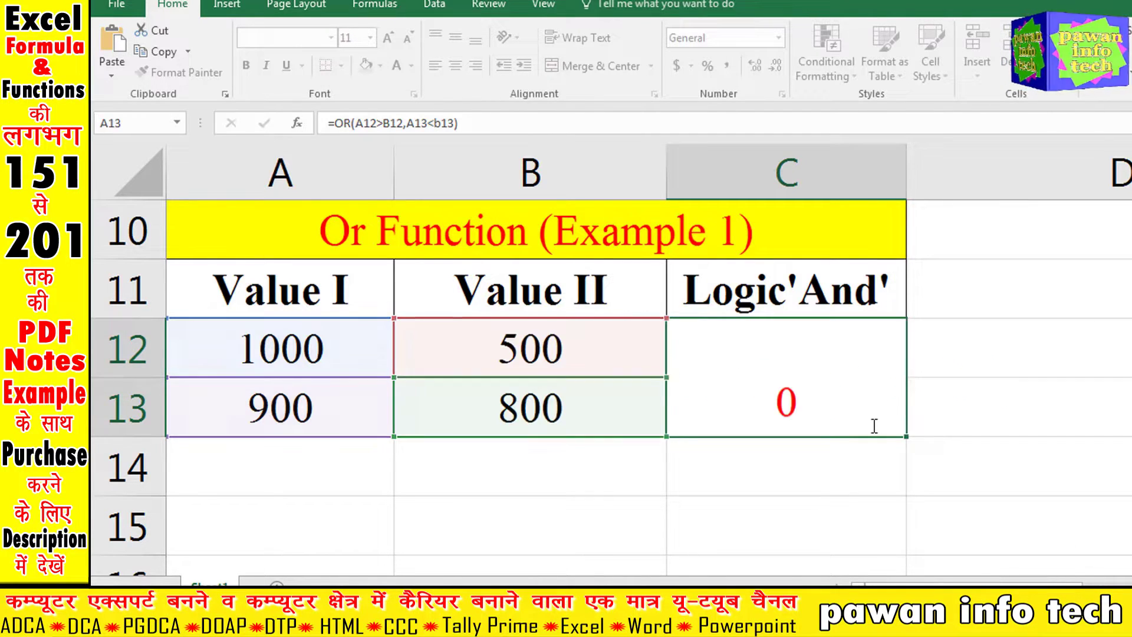
Step: Review the OR formula in C12 against its inputs, 1000 in A12 and 500 in B12
{"action": "left_click", "coordinate": [820, 371]}
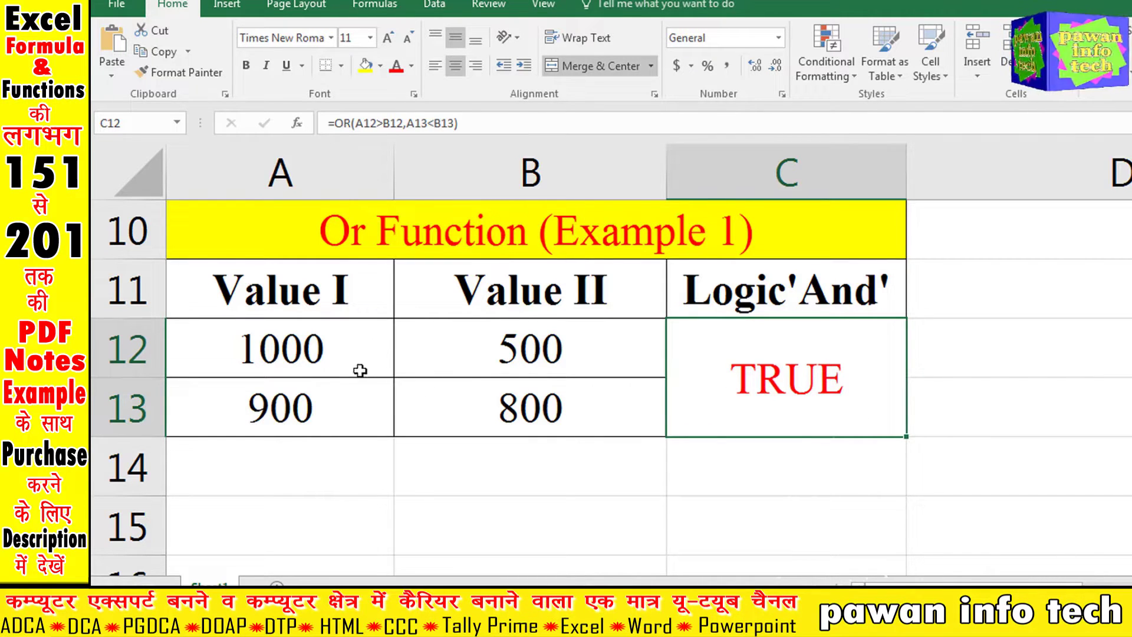
{"action": "left_click", "coordinate": [314, 345]}
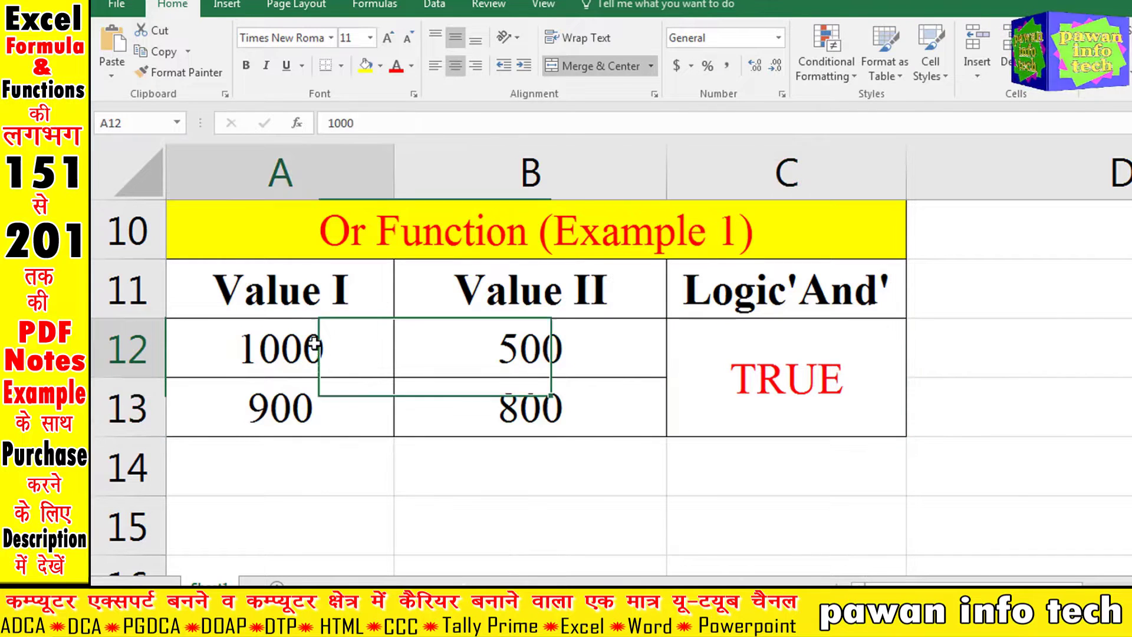
{"action": "left_click", "coordinate": [519, 343]}
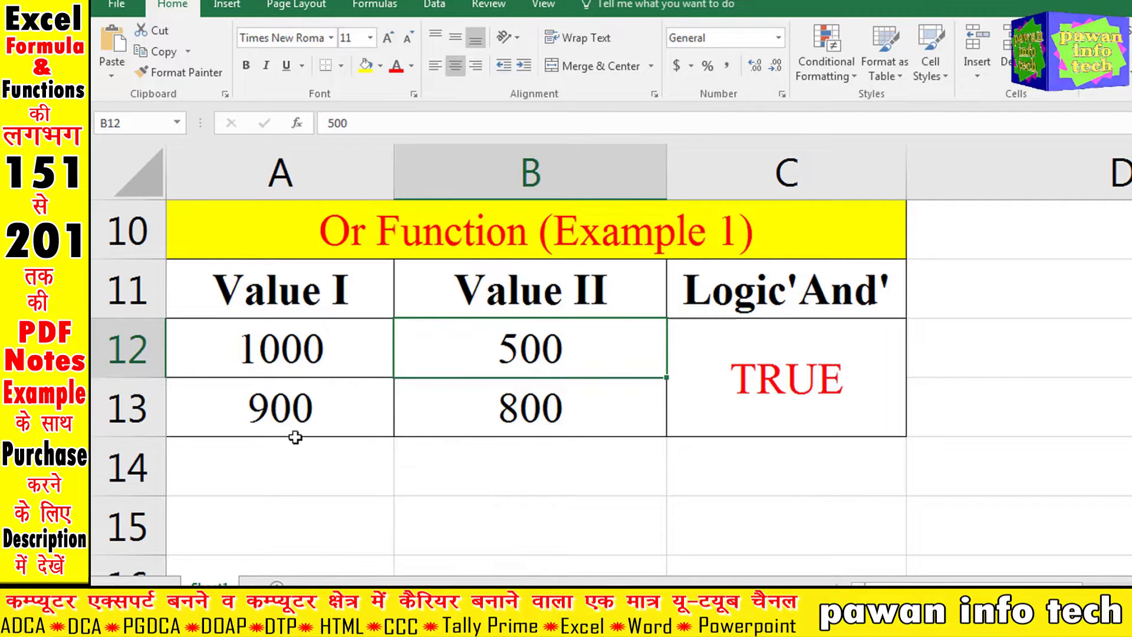
{"action": "left_click", "coordinate": [793, 380]}
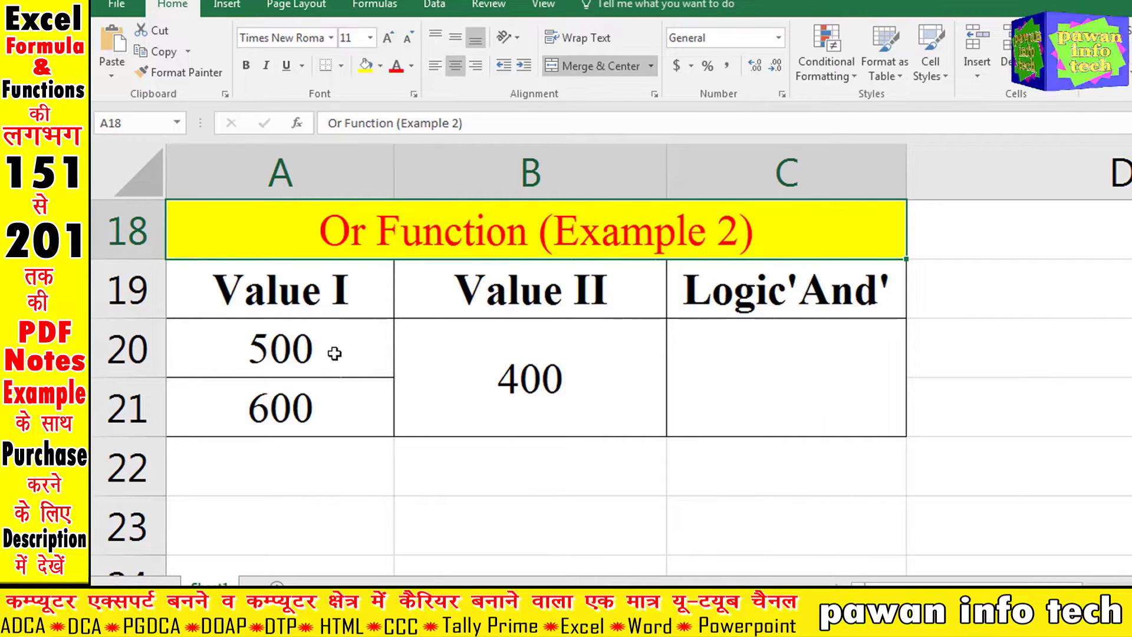
Step: Review Example 2's values 500, 600 and 400, then select the merged result cell C20
{"action": "left_click", "coordinate": [302, 348]}
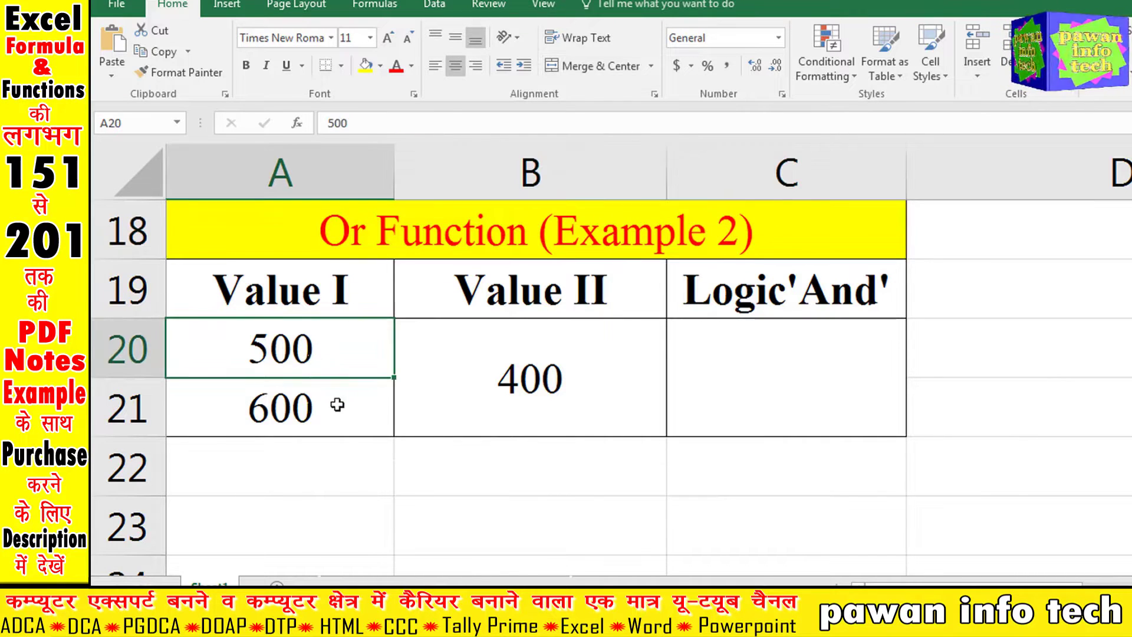
{"action": "left_click", "coordinate": [328, 411]}
{"action": "left_click", "coordinate": [565, 381]}
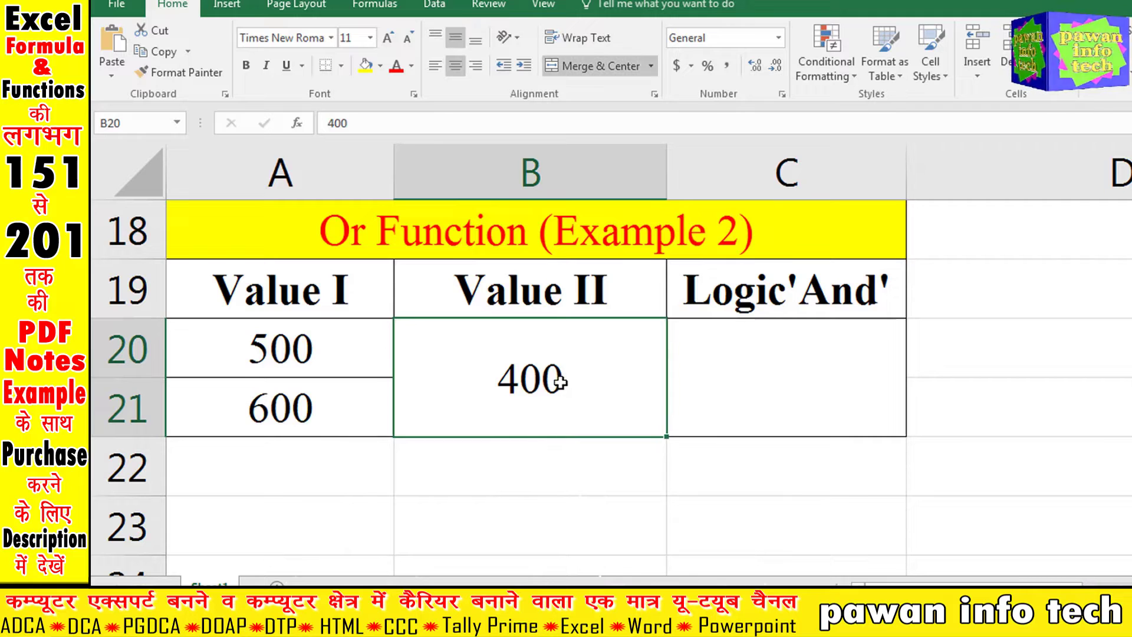
{"action": "left_click", "coordinate": [818, 366]}
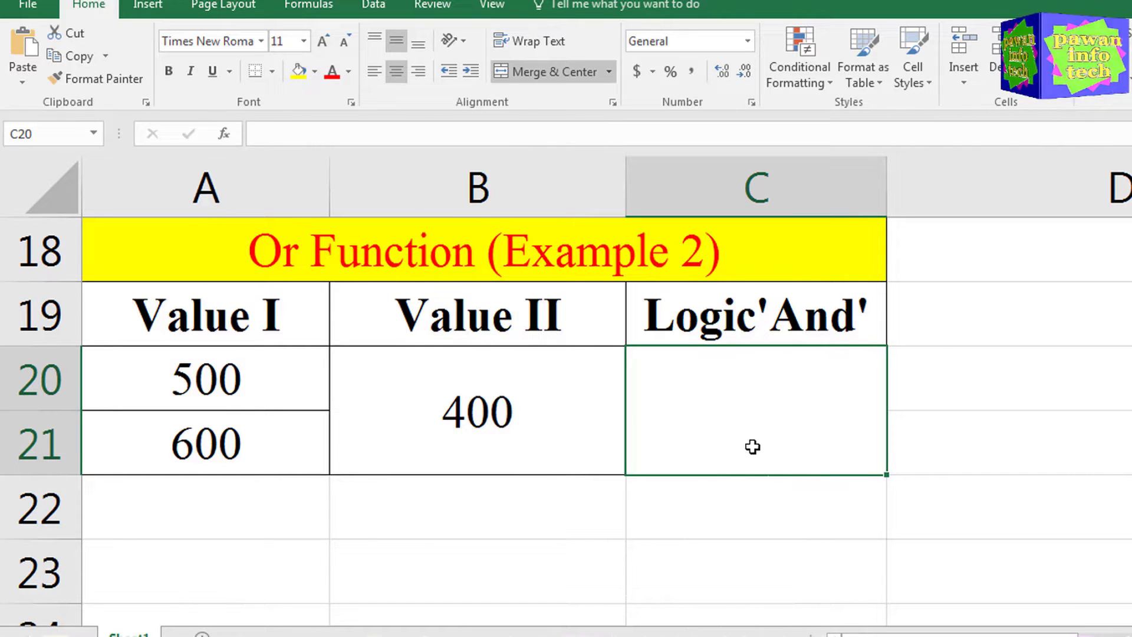
Step: Enter =OR(A20<B20,A21<B21) in C20, returning FALSE, and check the formula against A20
{"action": "type", "text": "="}
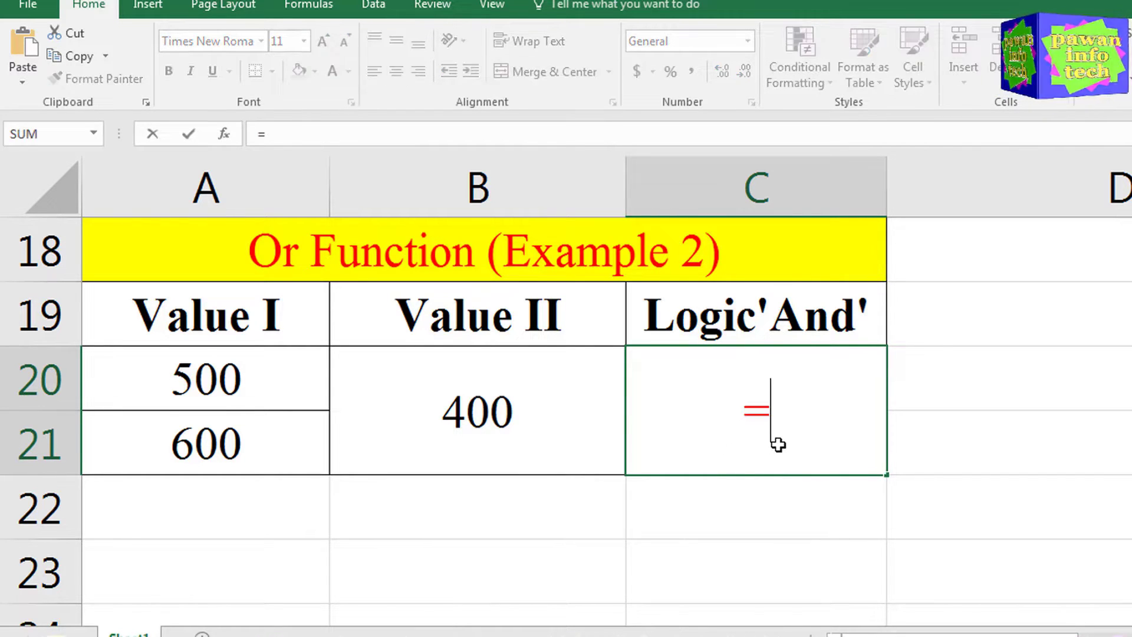
{"action": "type", "text": "o"}
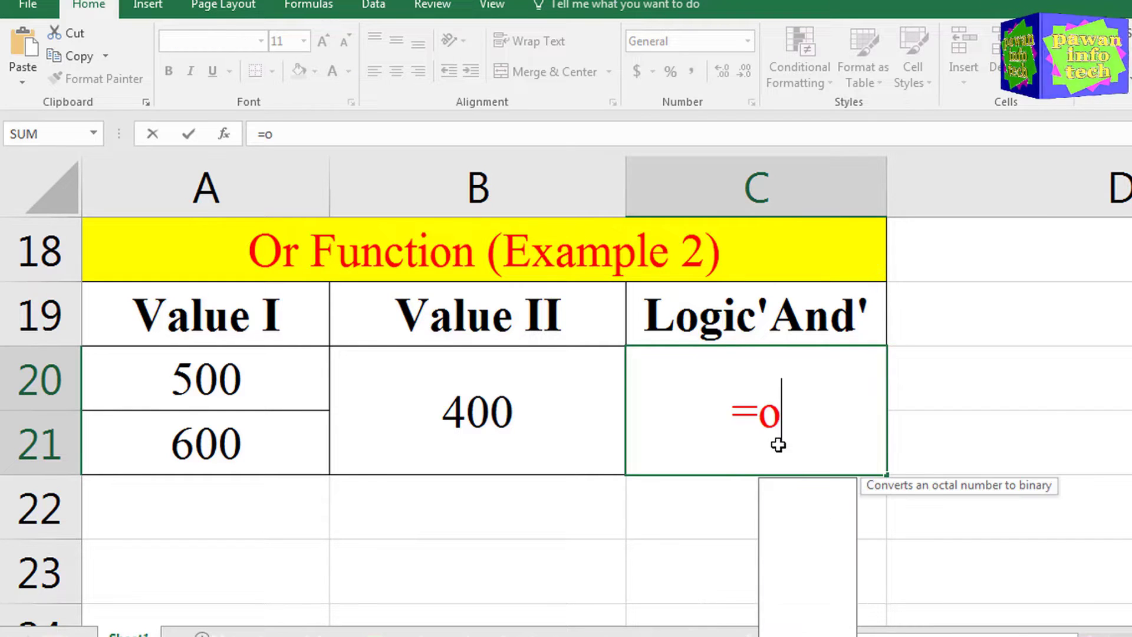
{"action": "type", "text": "r"}
{"action": "key", "text": "Tab"}
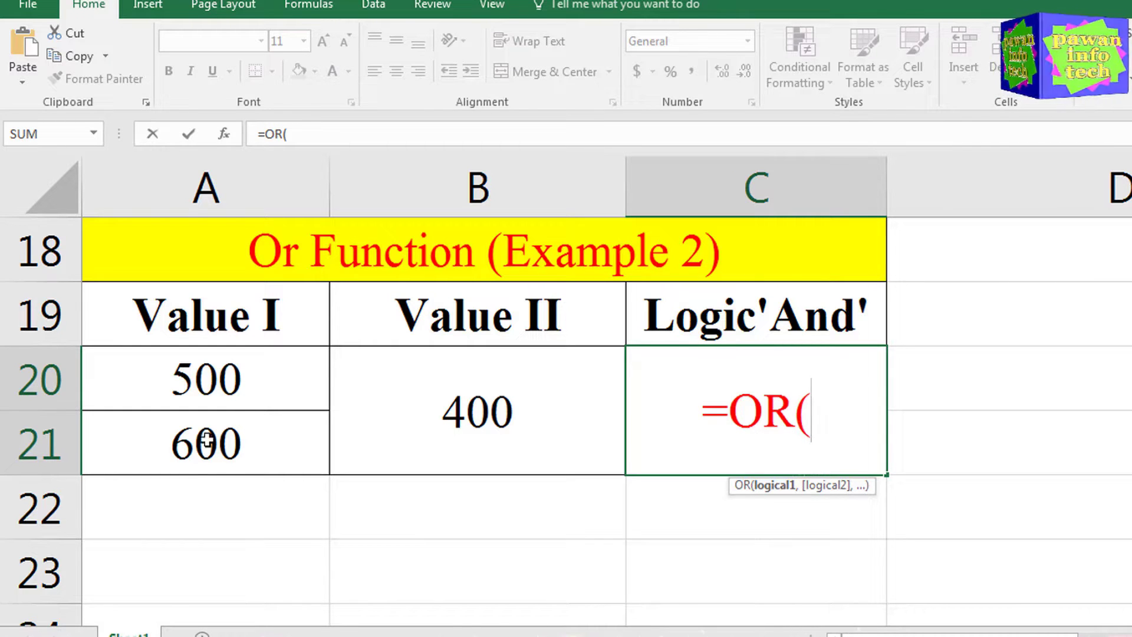
{"action": "left_click", "coordinate": [231, 381]}
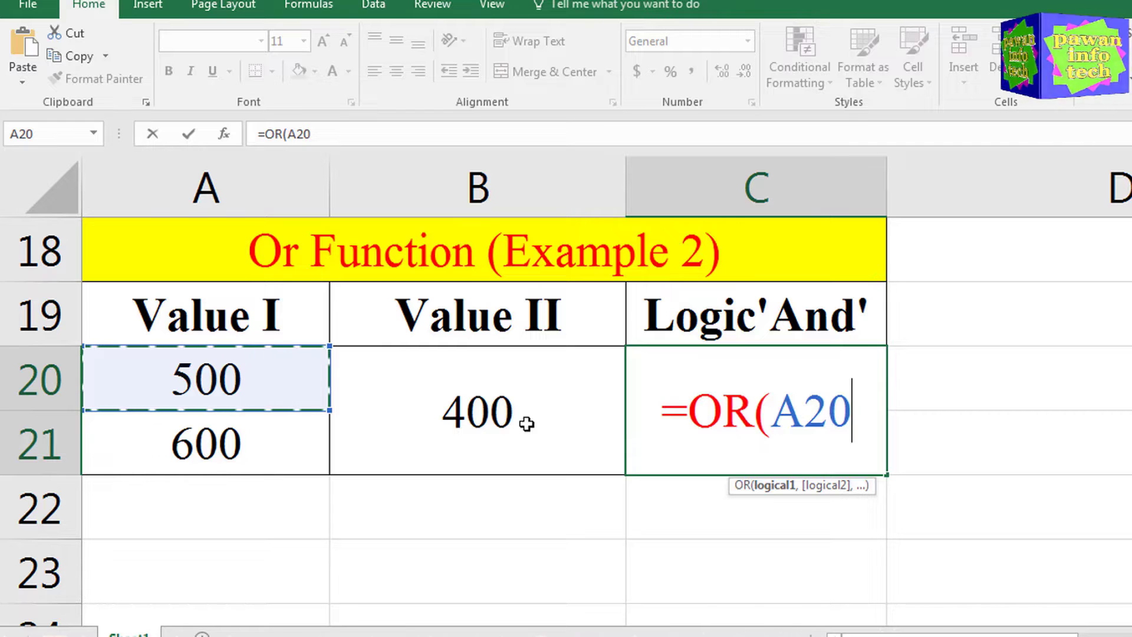
{"action": "type", "text": "<"}
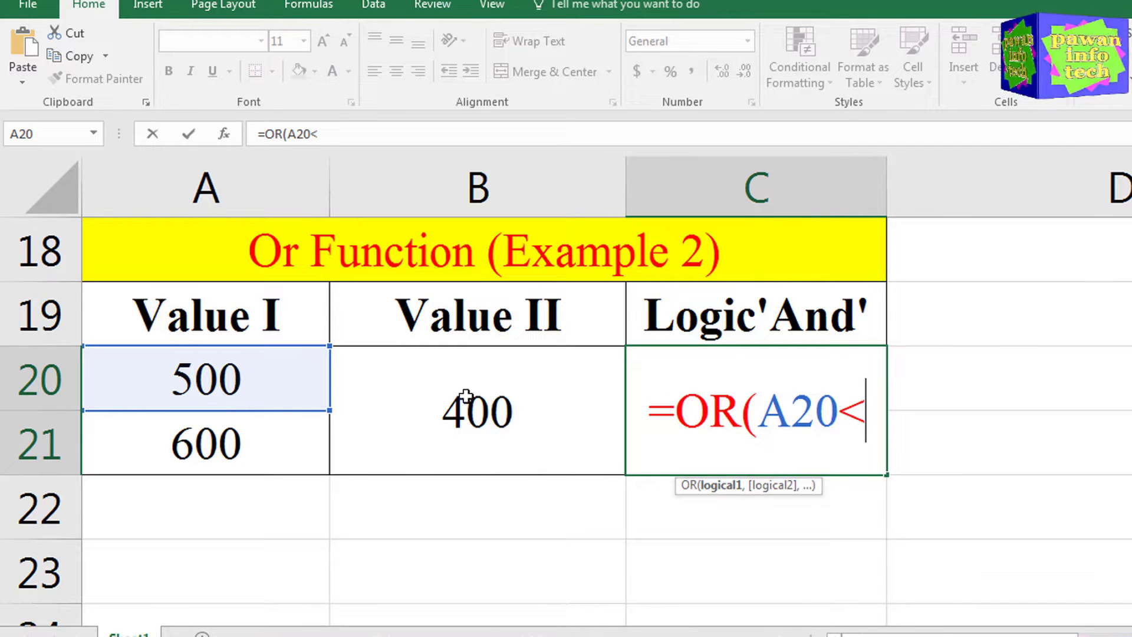
{"action": "left_click", "coordinate": [465, 395]}
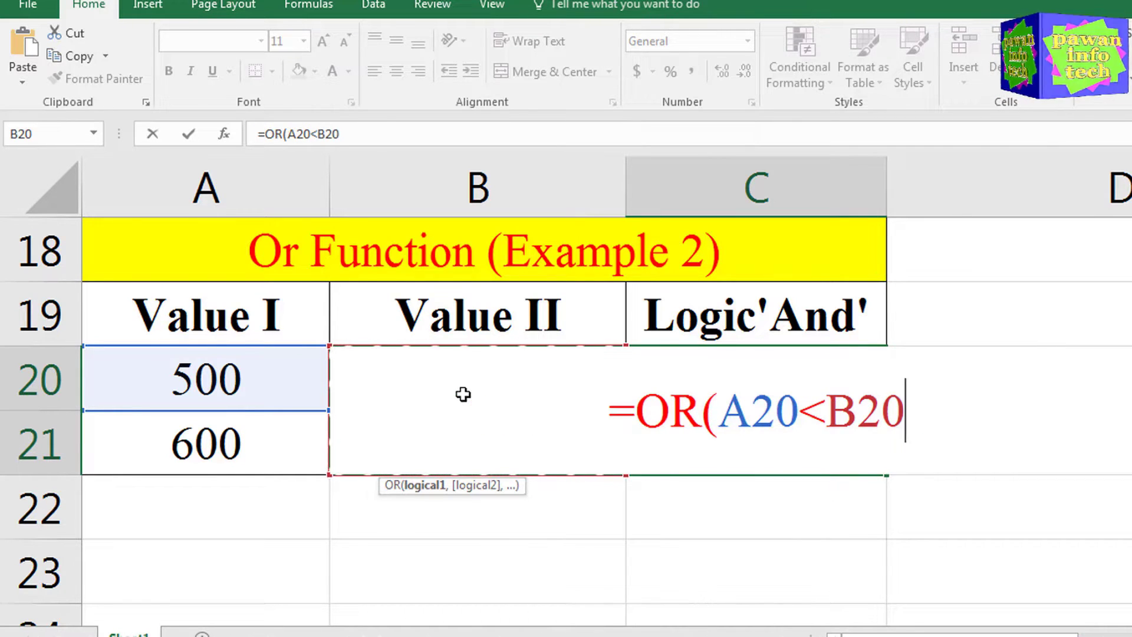
{"action": "type", "text": ","}
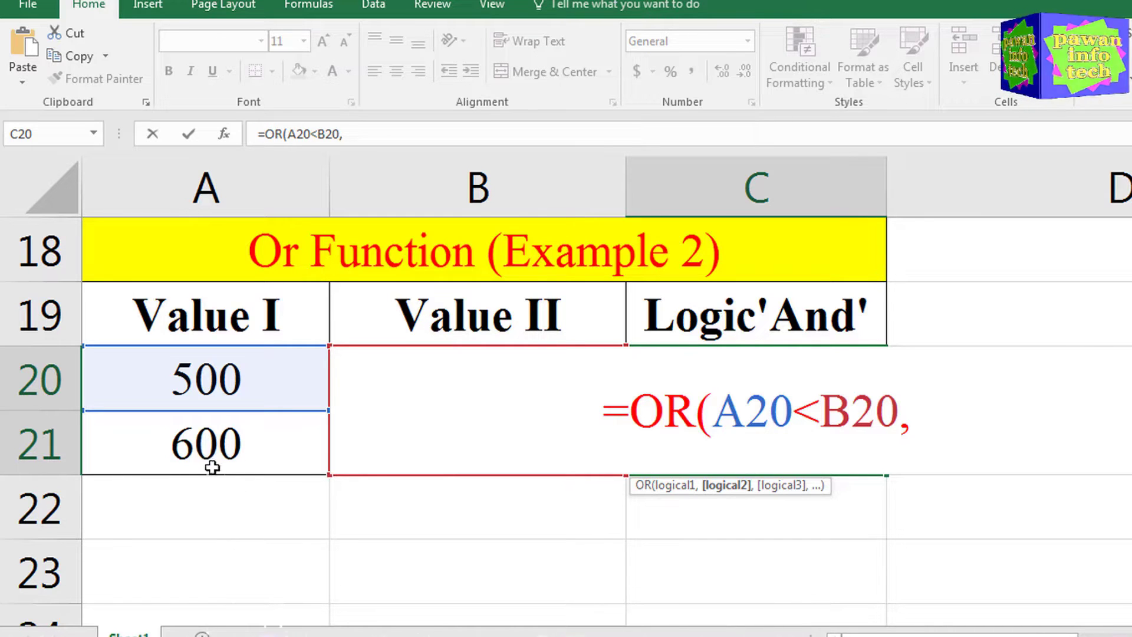
{"action": "left_click", "coordinate": [207, 448]}
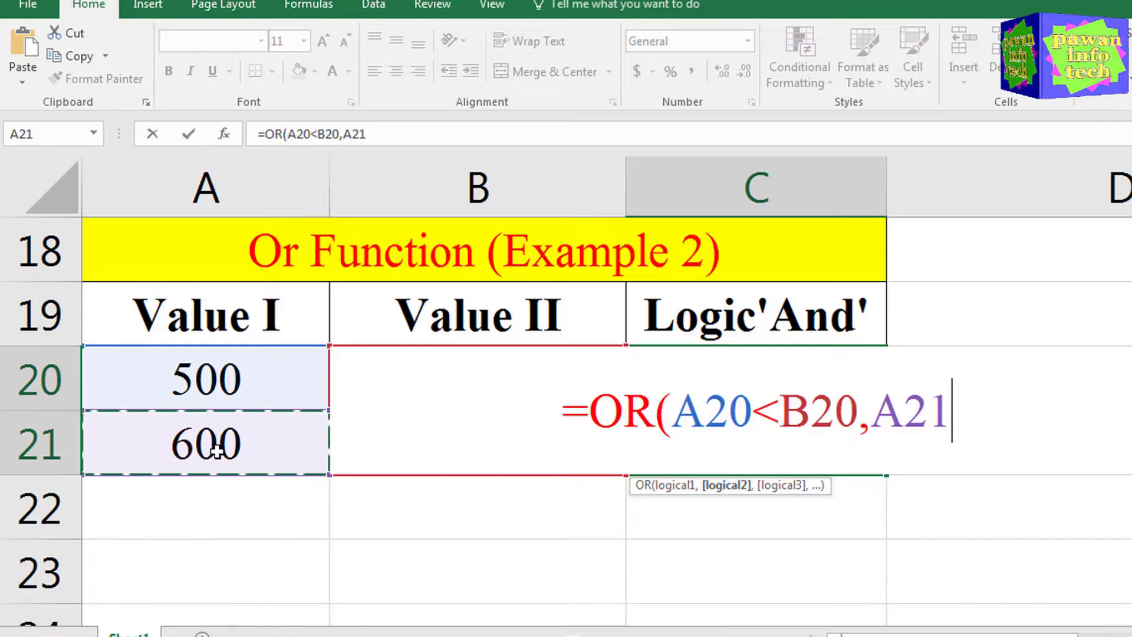
{"action": "type", "text": "<"}
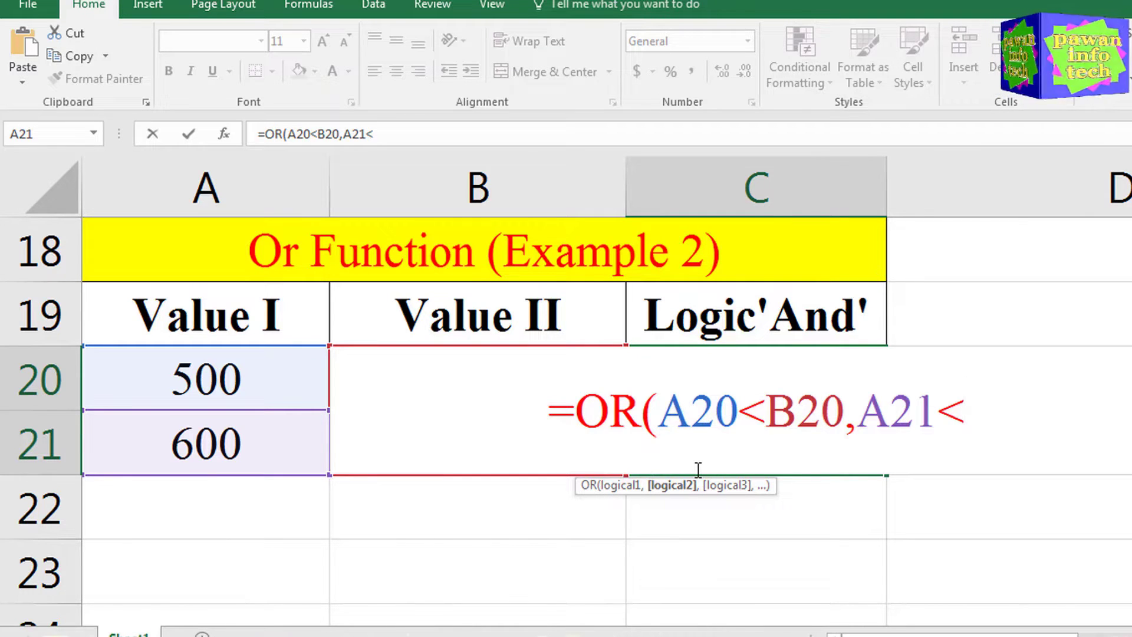
{"action": "type", "text": "b"}
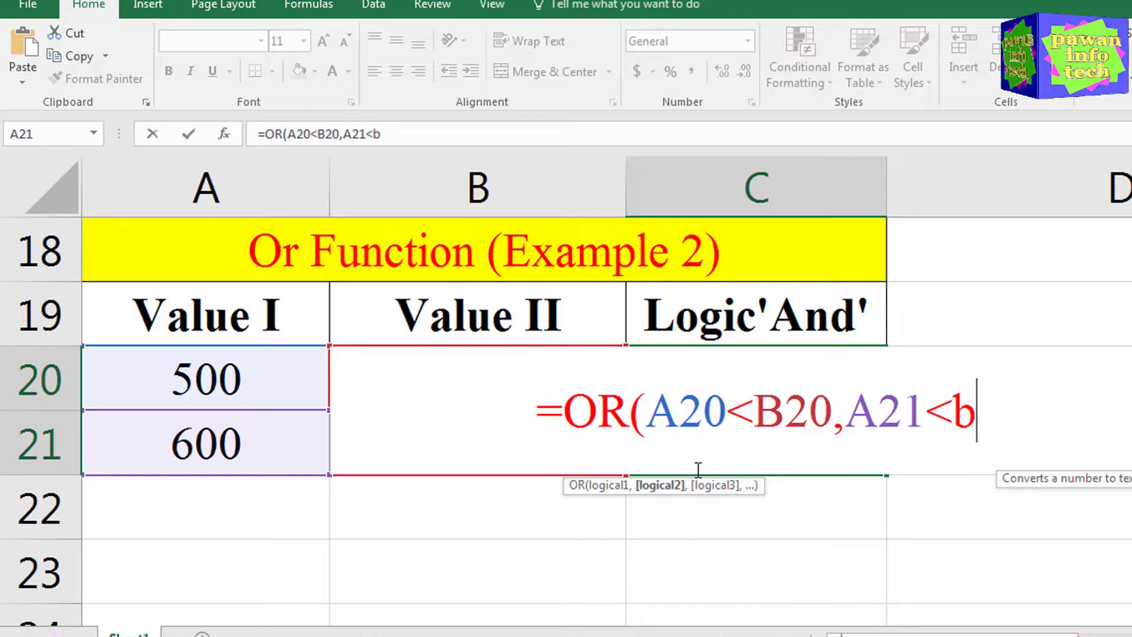
{"action": "type", "text": "21"}
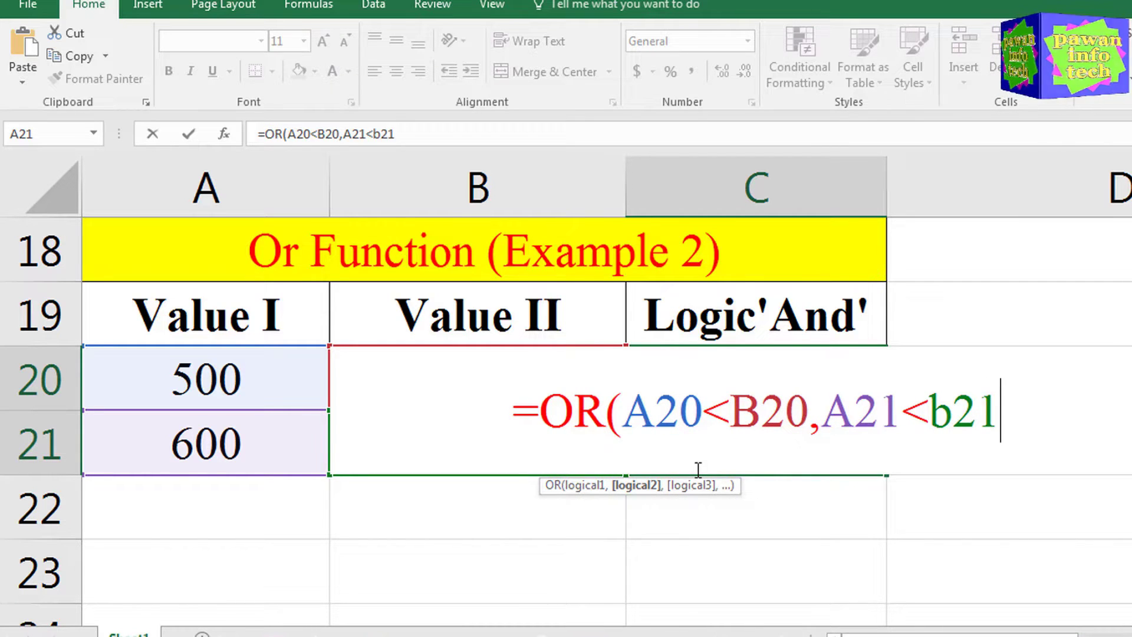
{"action": "type", "text": ")"}
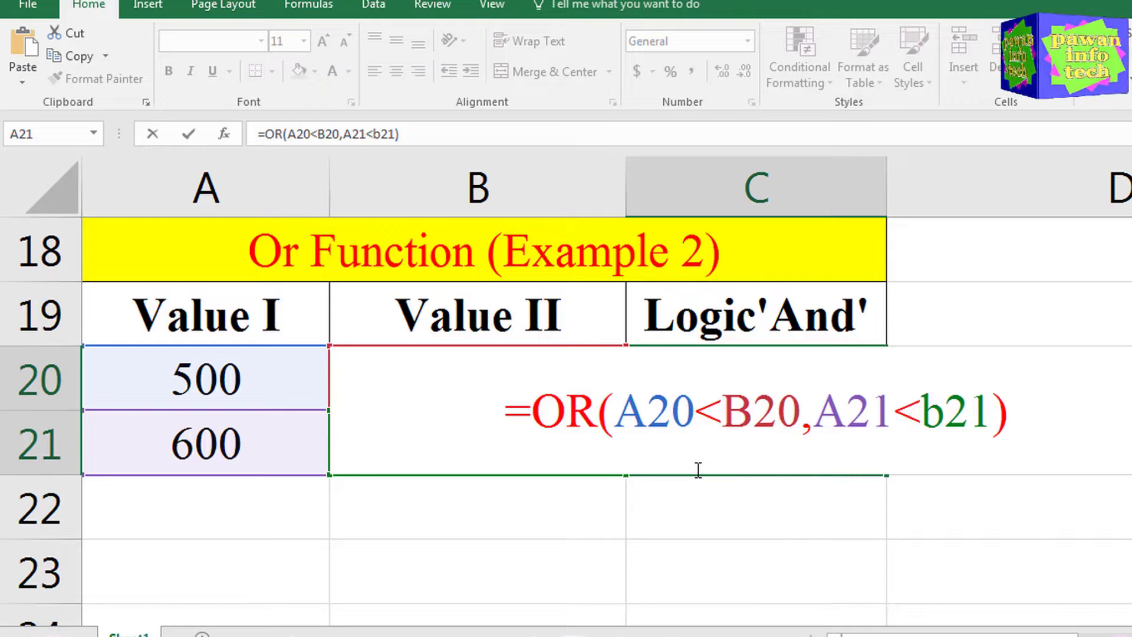
{"action": "key", "text": "Return"}
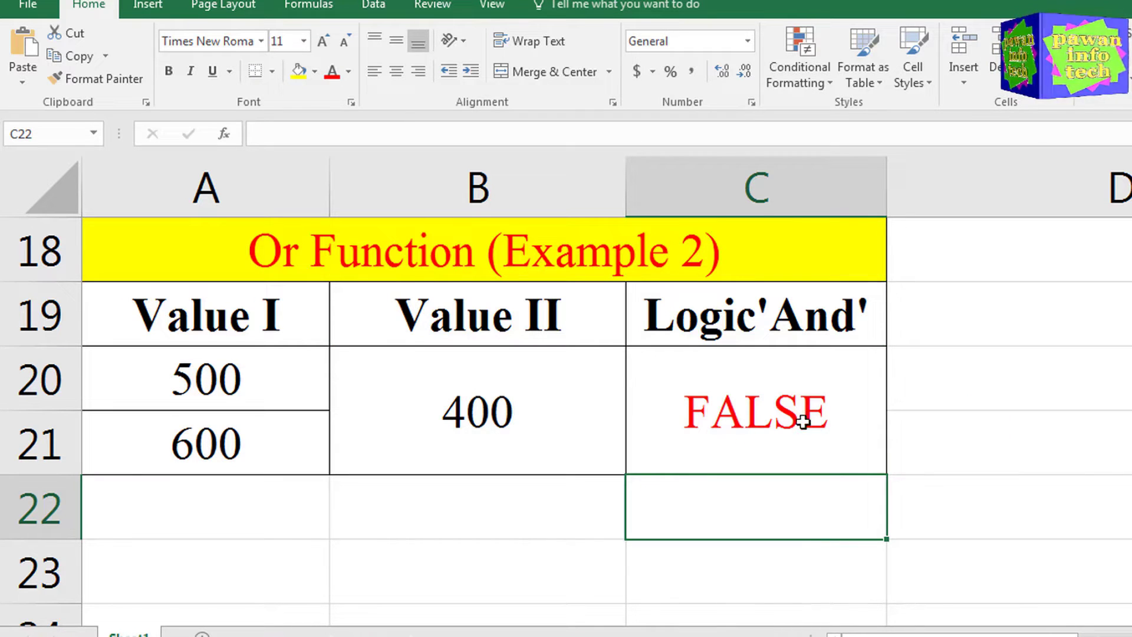
{"action": "left_click", "coordinate": [739, 414]}
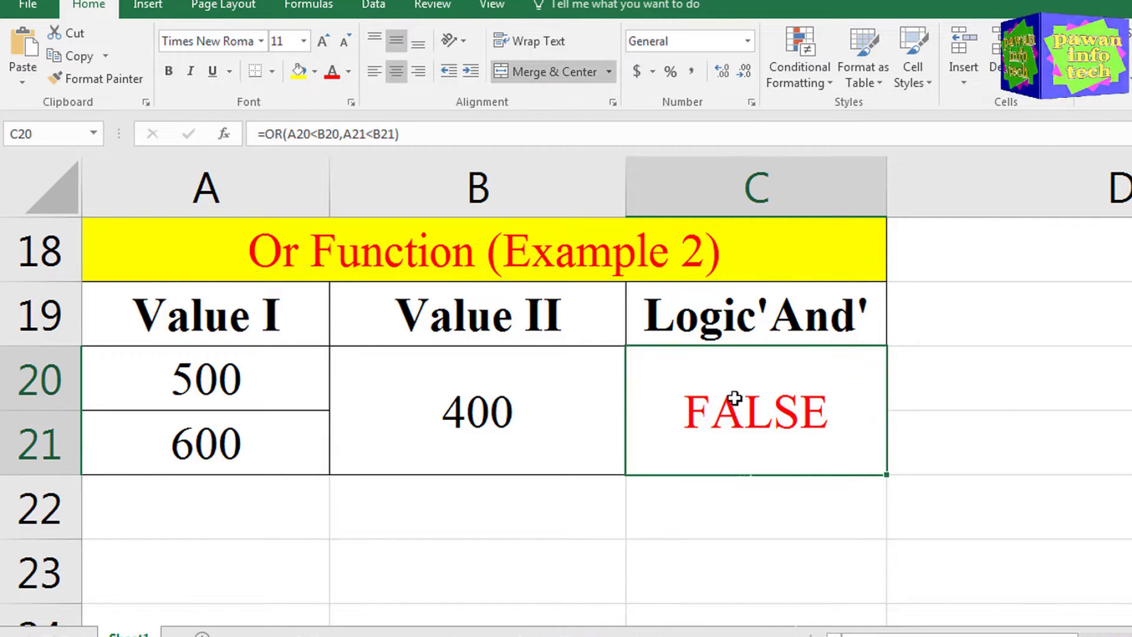
{"action": "left_click", "coordinate": [224, 380]}
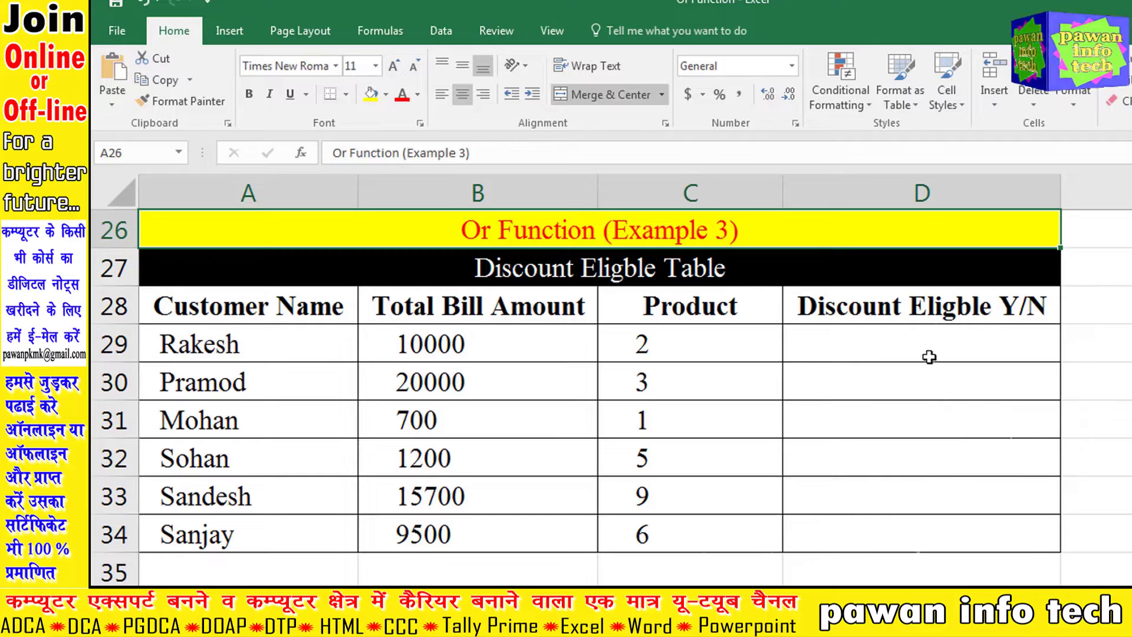
Step: Enter =OR(B29>=10000,C29>=3) in D29, returning TRUE for the 10000 bill
{"action": "left_click", "coordinate": [907, 348]}
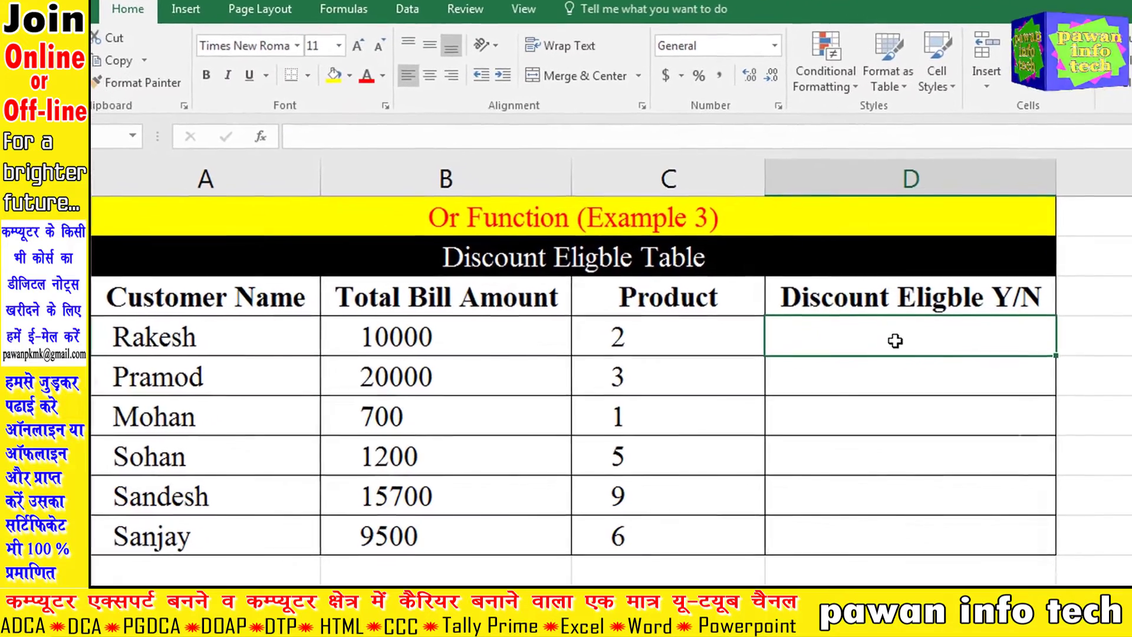
{"action": "type", "text": "="}
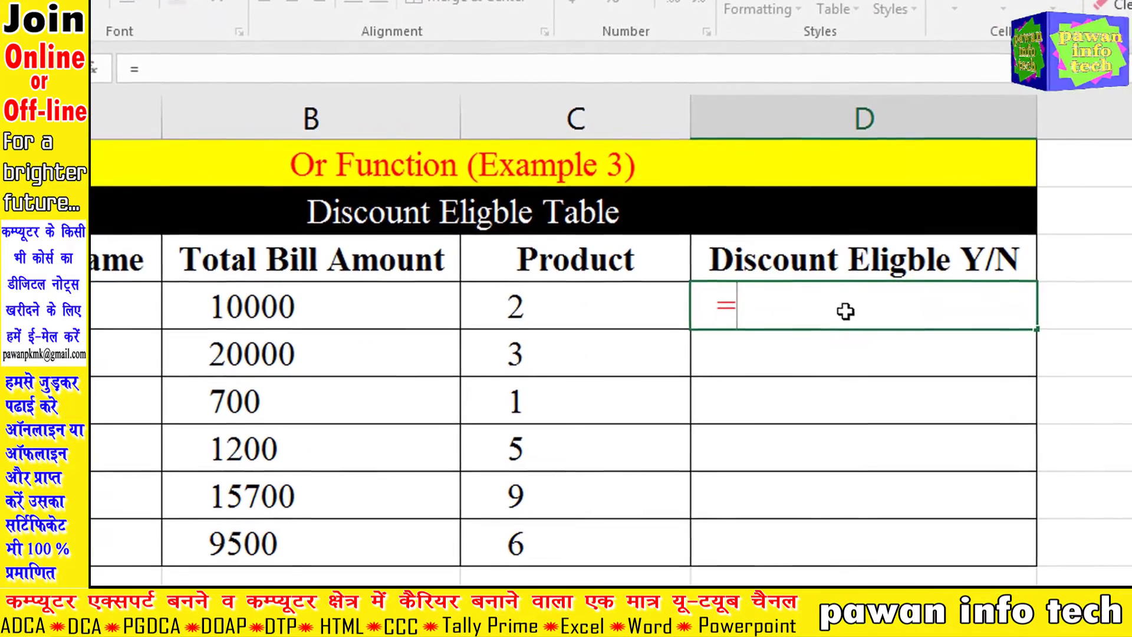
{"action": "type", "text": "or"}
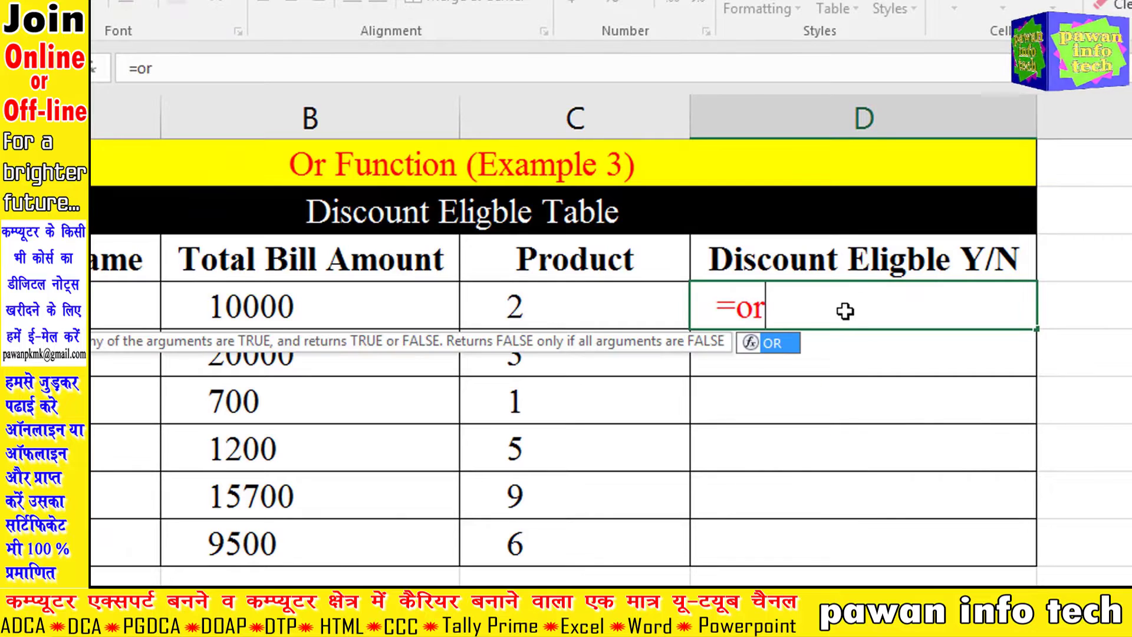
{"action": "key", "text": "Tab"}
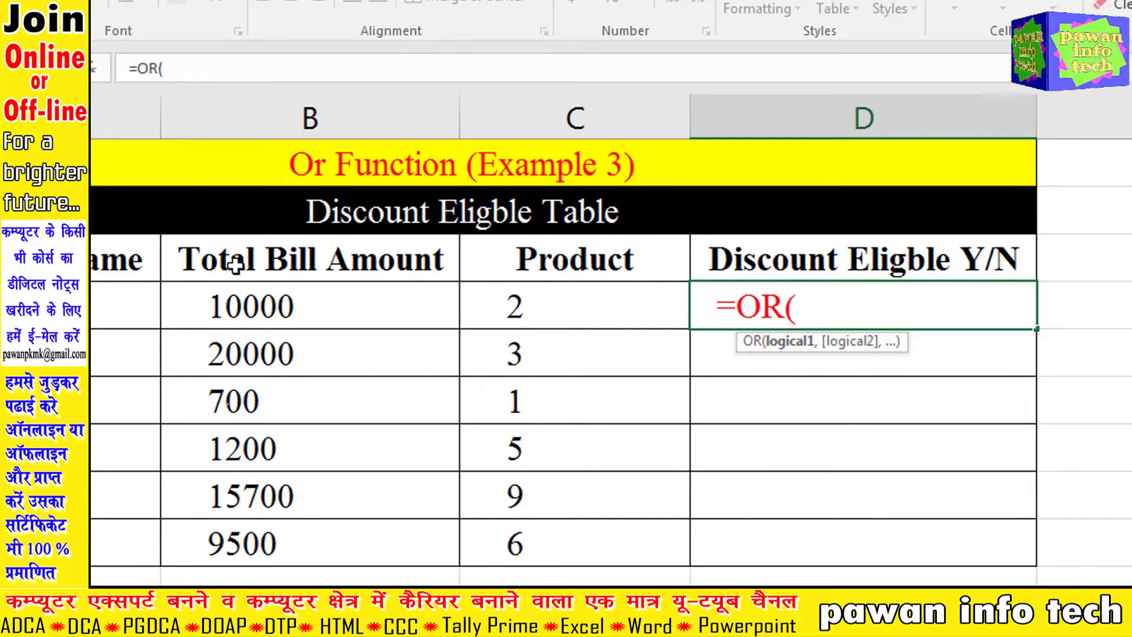
{"action": "left_click", "coordinate": [285, 310]}
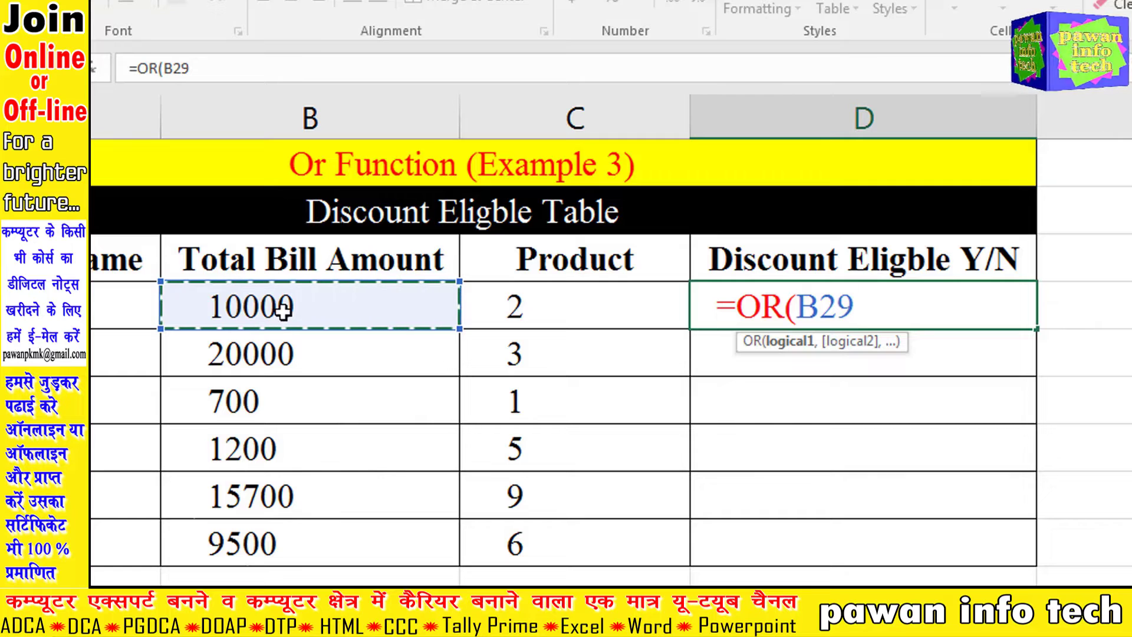
{"action": "type", "text": ">="}
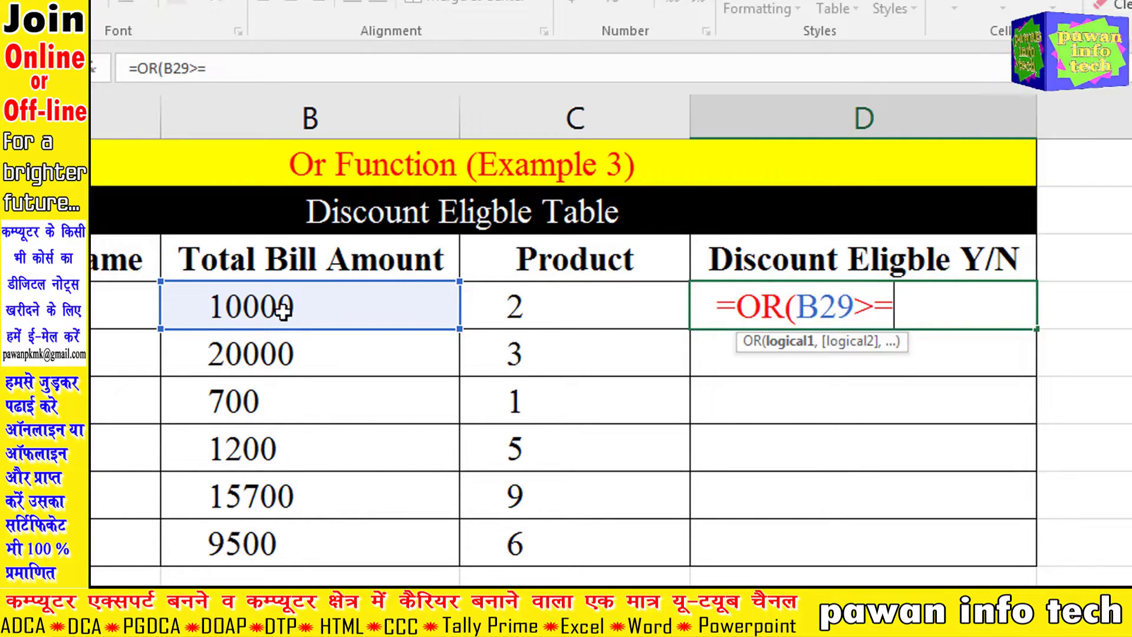
{"action": "type", "text": "1000"}
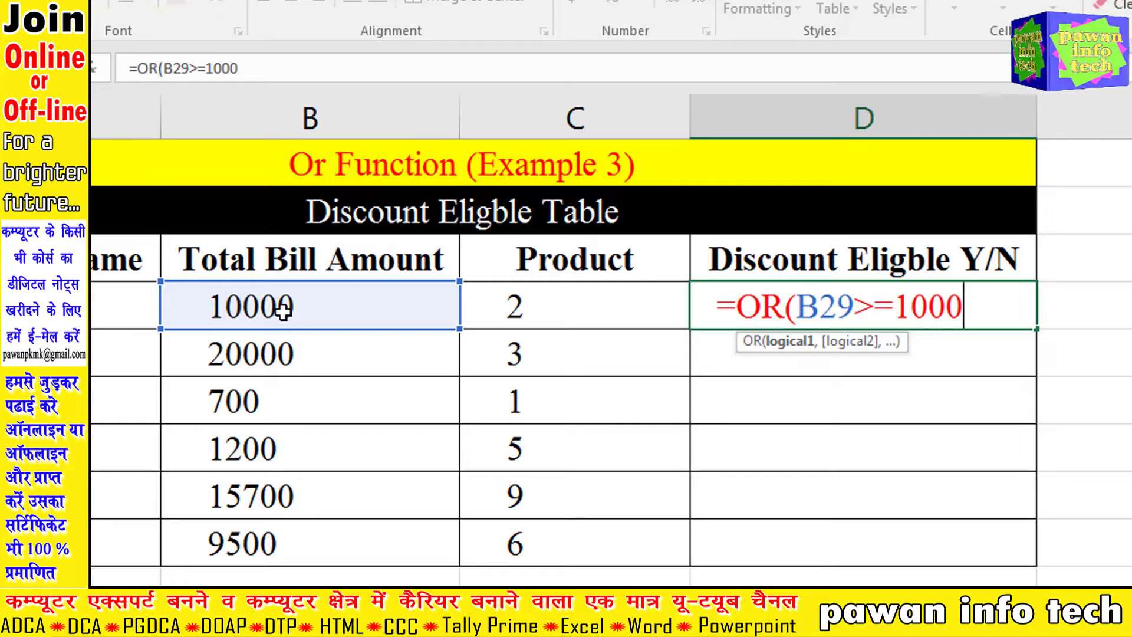
{"action": "type", "text": "0"}
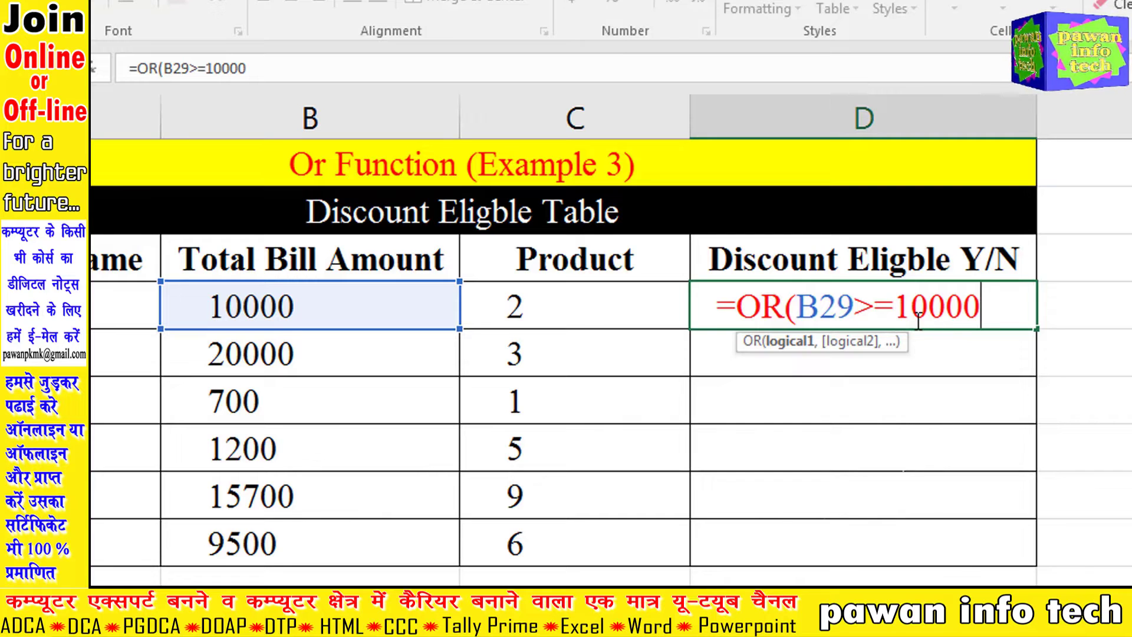
{"action": "type", "text": ","}
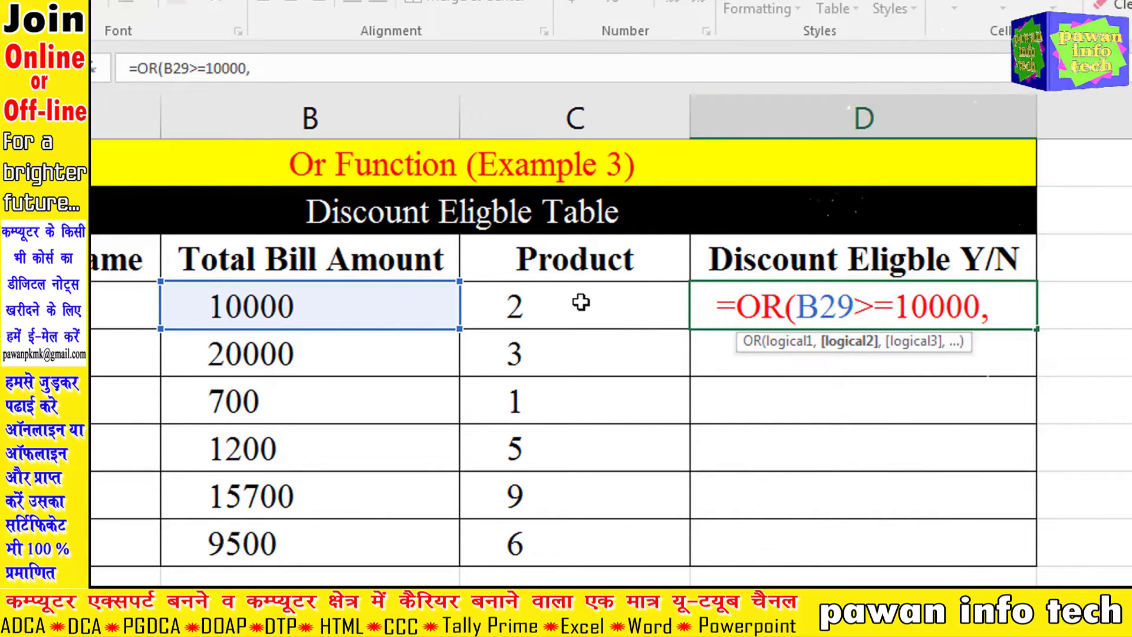
{"action": "left_click", "coordinate": [581, 302]}
{"action": "type", "text": ">"}
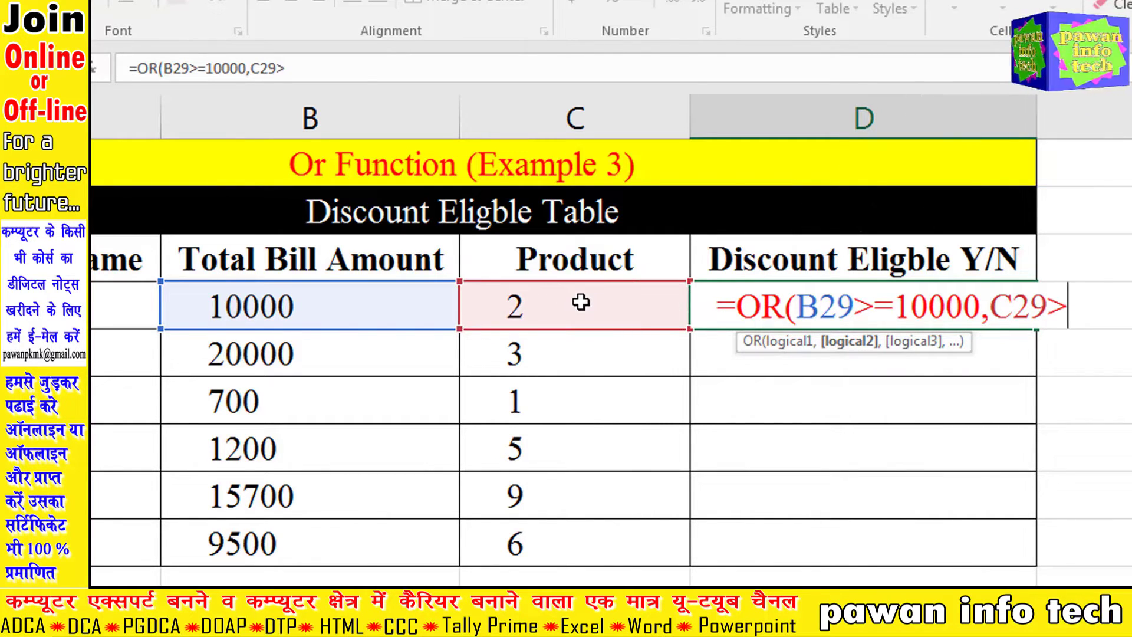
{"action": "type", "text": "="}
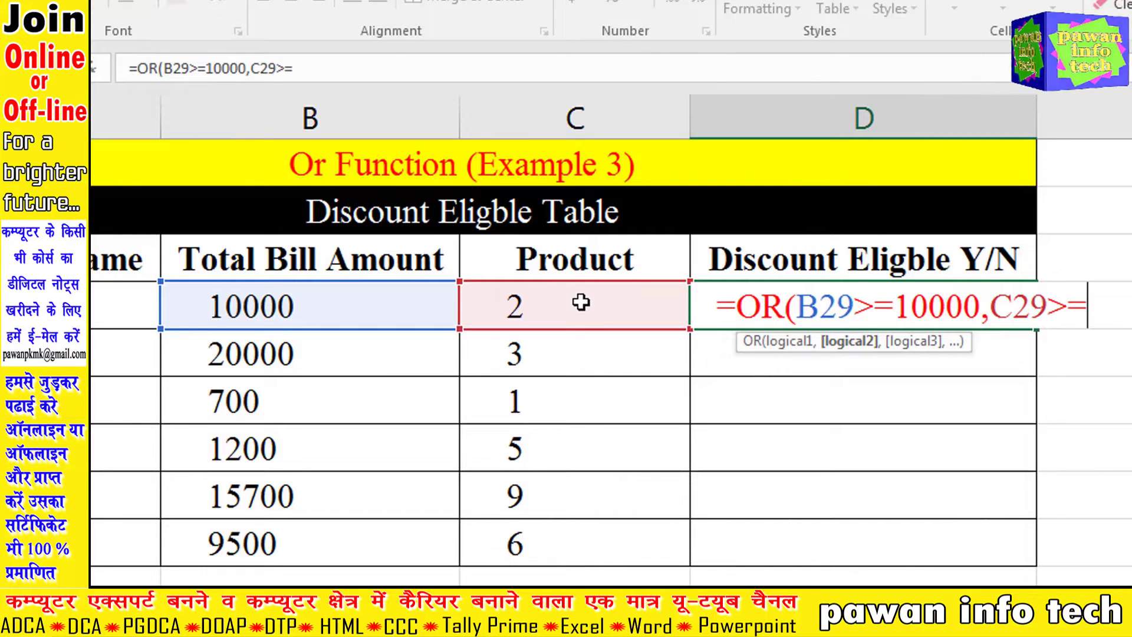
{"action": "type", "text": "3"}
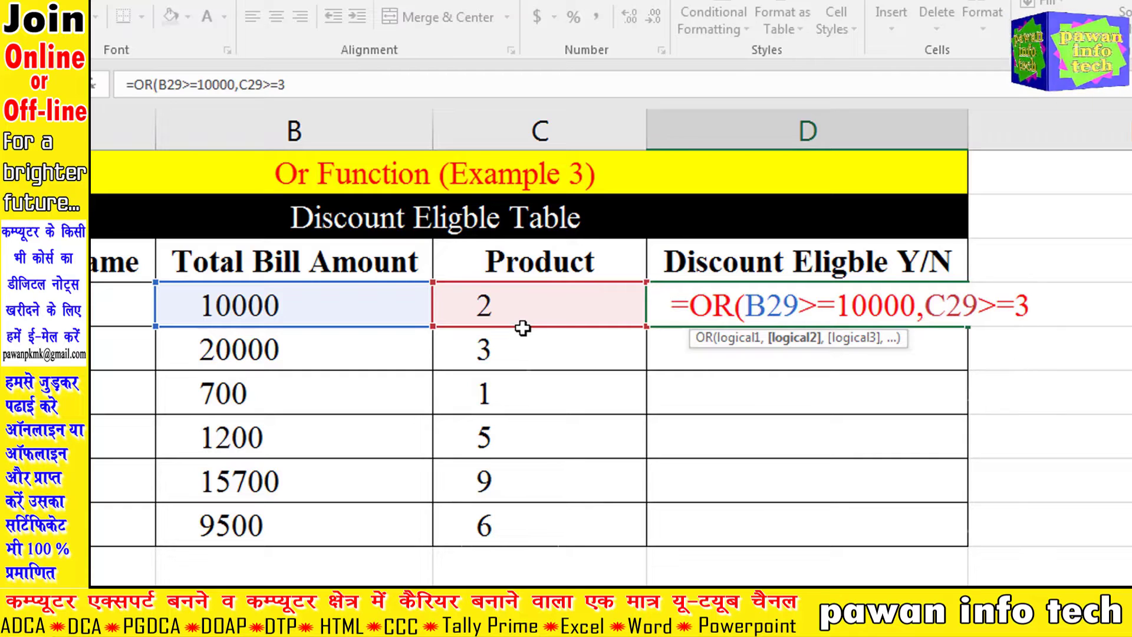
{"action": "type", "text": ")"}
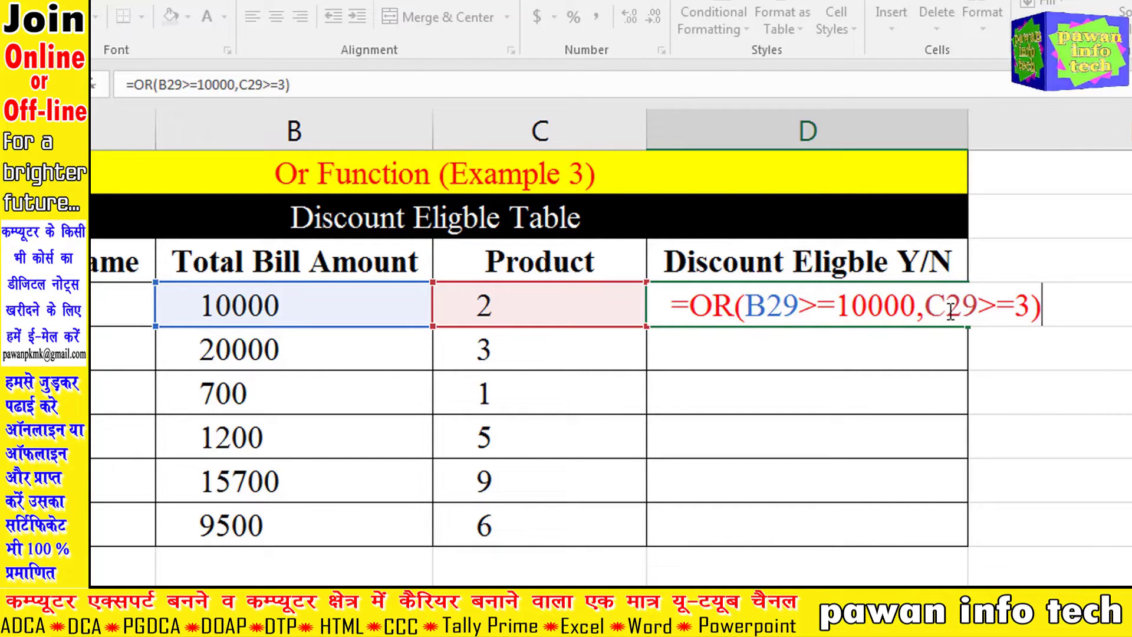
{"action": "key", "text": "Return"}
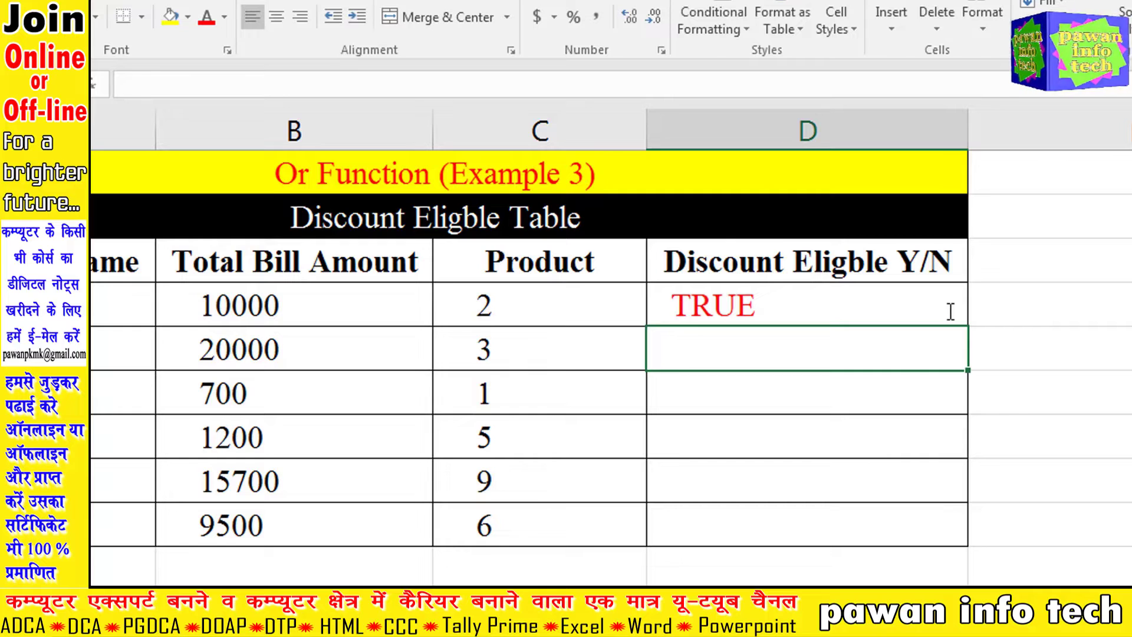
{"action": "left_click", "coordinate": [767, 307]}
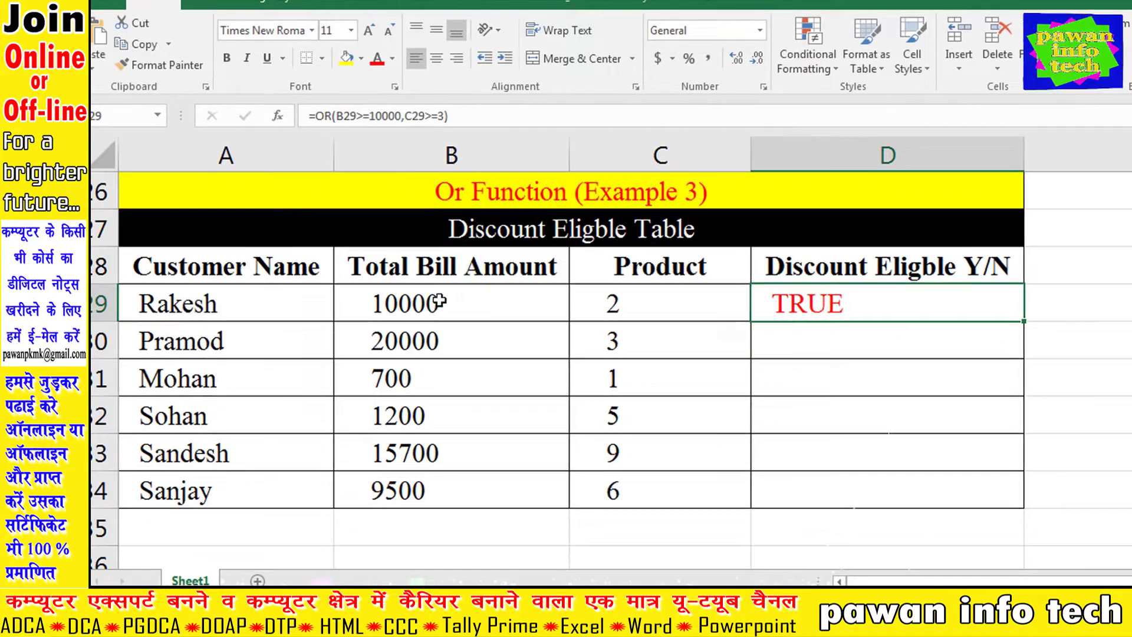
{"action": "left_click", "coordinate": [453, 302]}
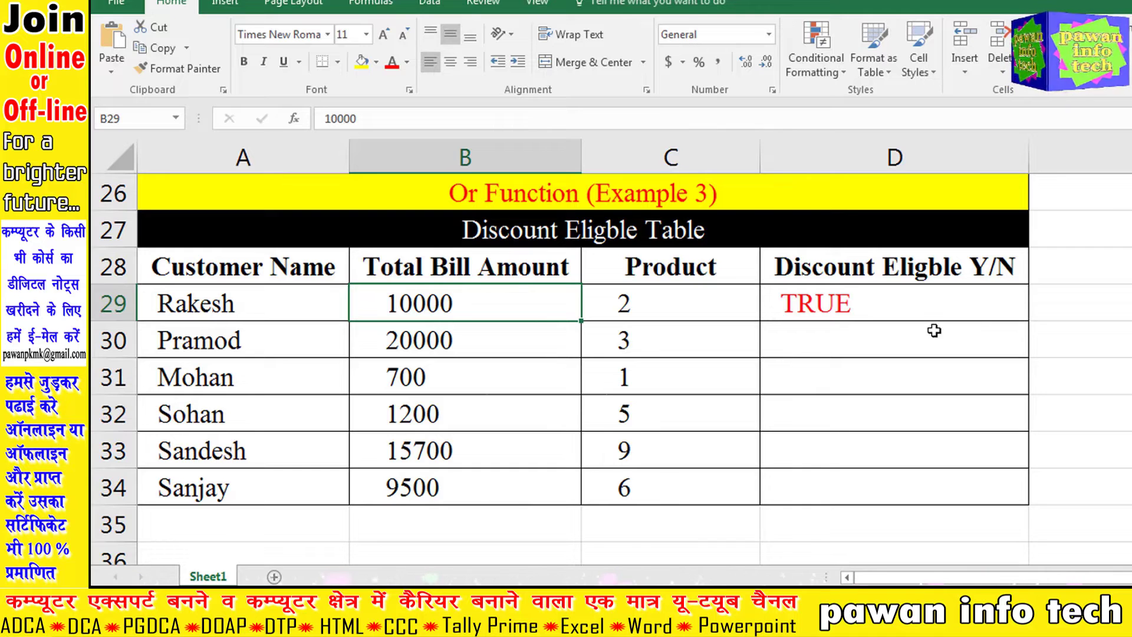
{"action": "left_click", "coordinate": [894, 300]}
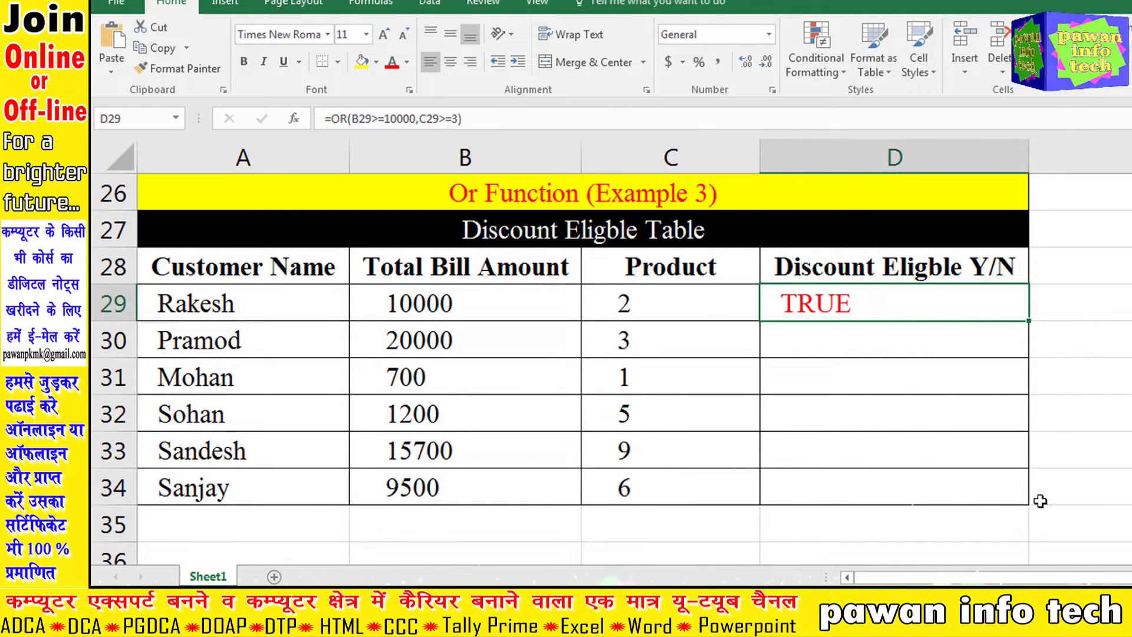
Step: Fill the OR formula down to D34 and check each customer's bill and product count against it
{"action": "double_click", "coordinate": [1030, 321]}
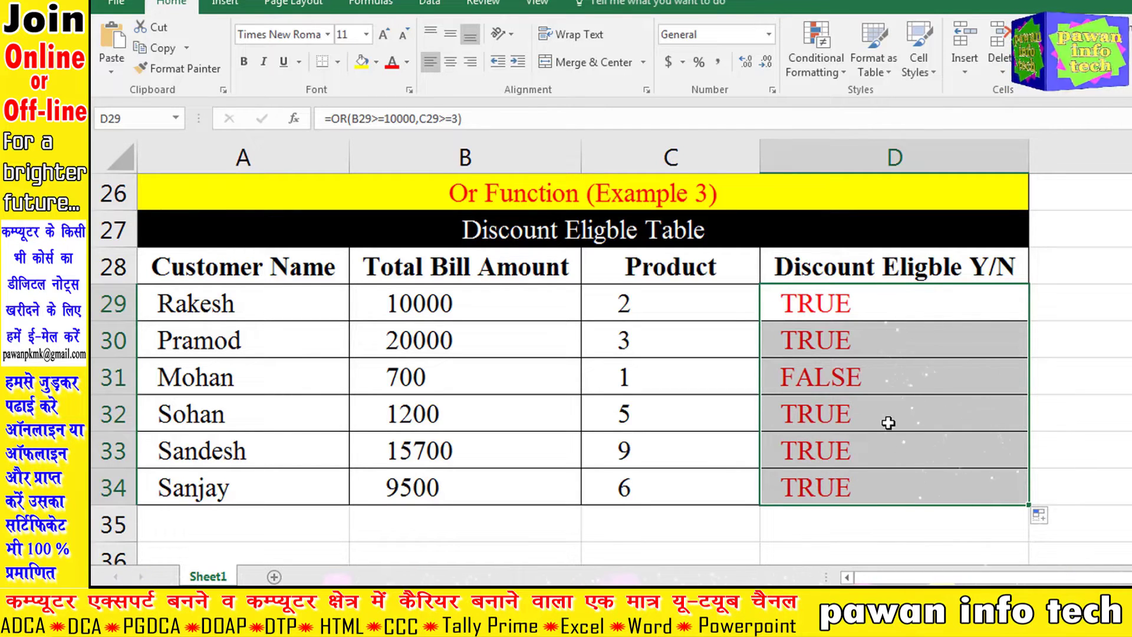
{"action": "left_click", "coordinate": [804, 338]}
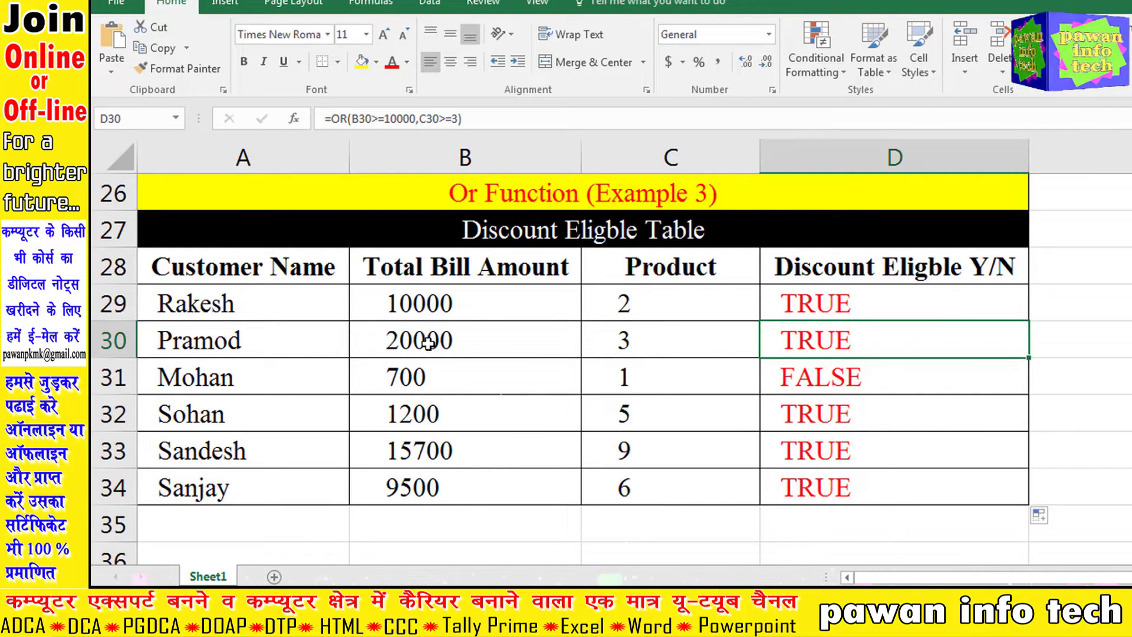
{"action": "left_click", "coordinate": [429, 344]}
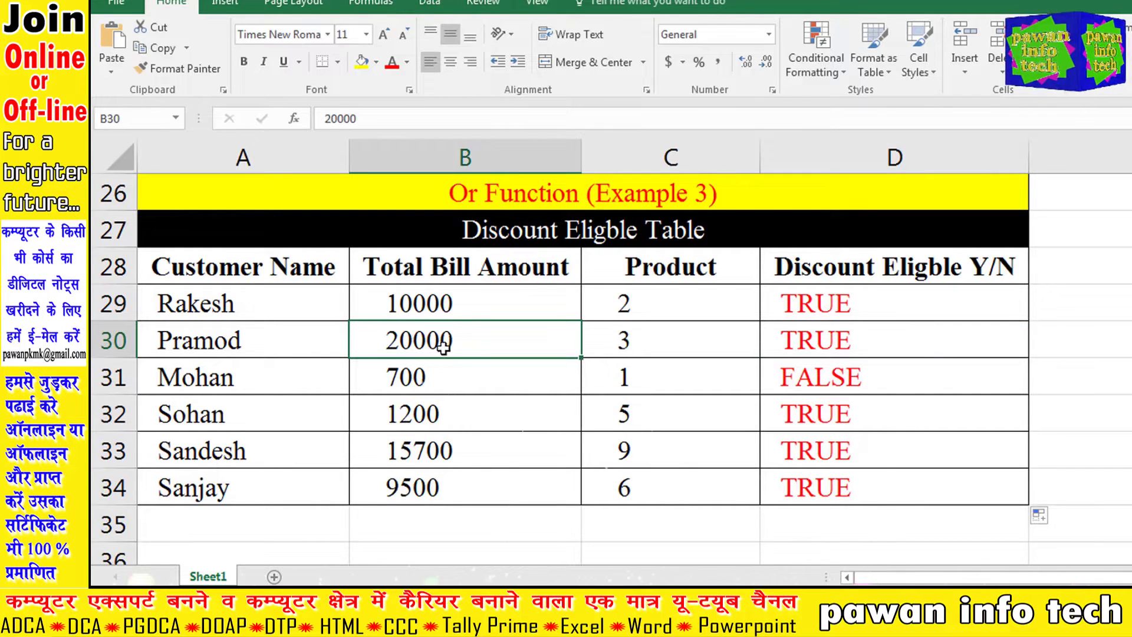
{"action": "left_click", "coordinate": [634, 342]}
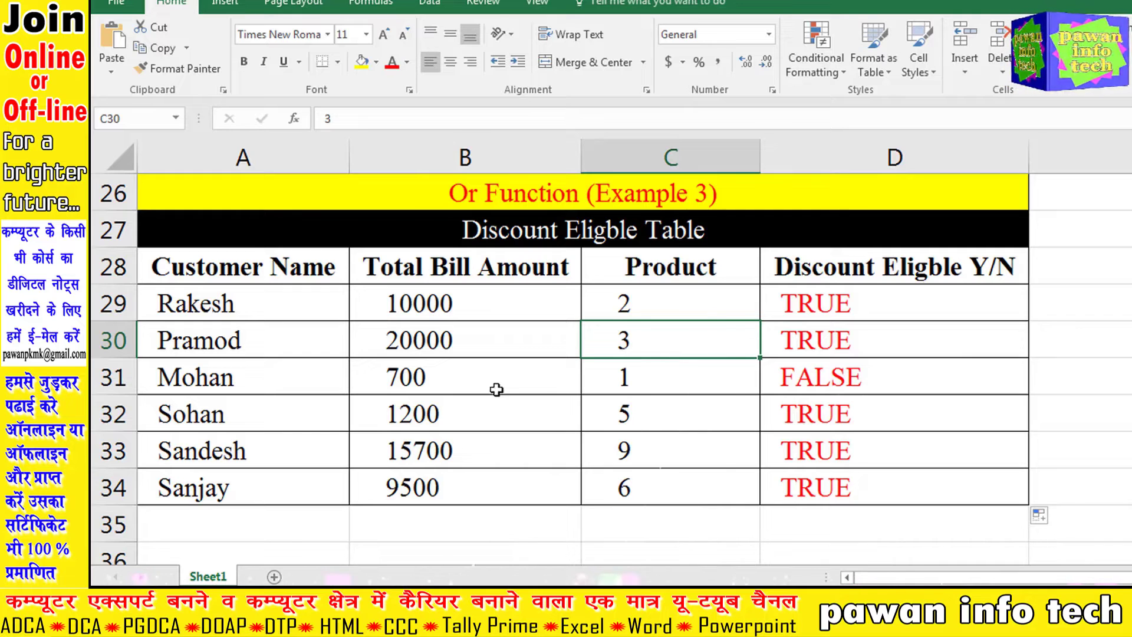
{"action": "left_click", "coordinate": [423, 381]}
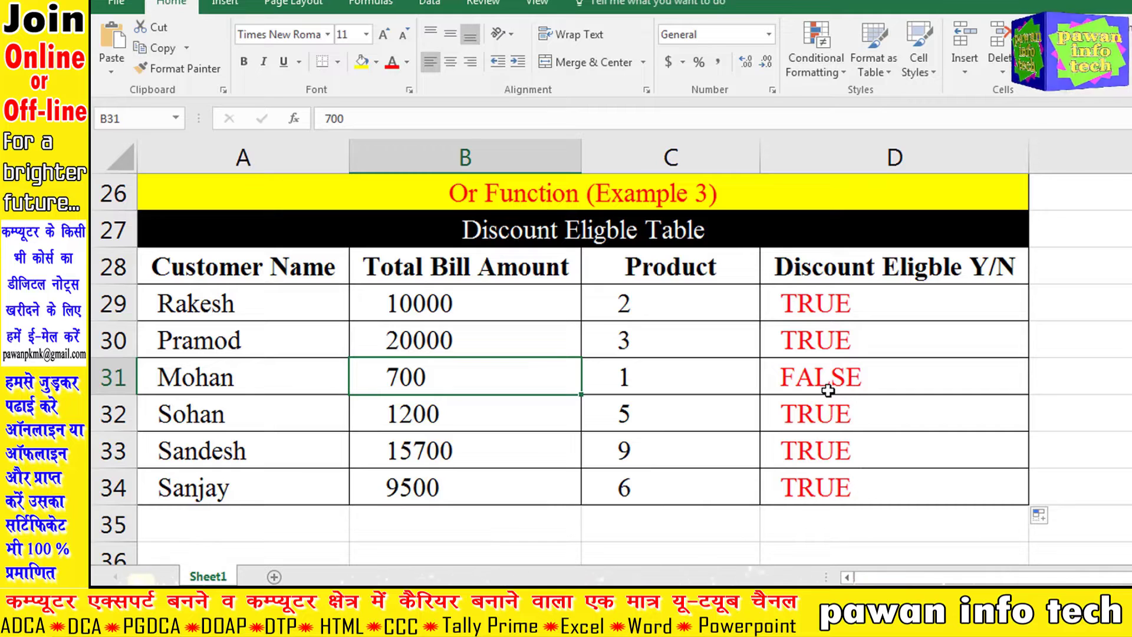
{"action": "left_click", "coordinate": [463, 421]}
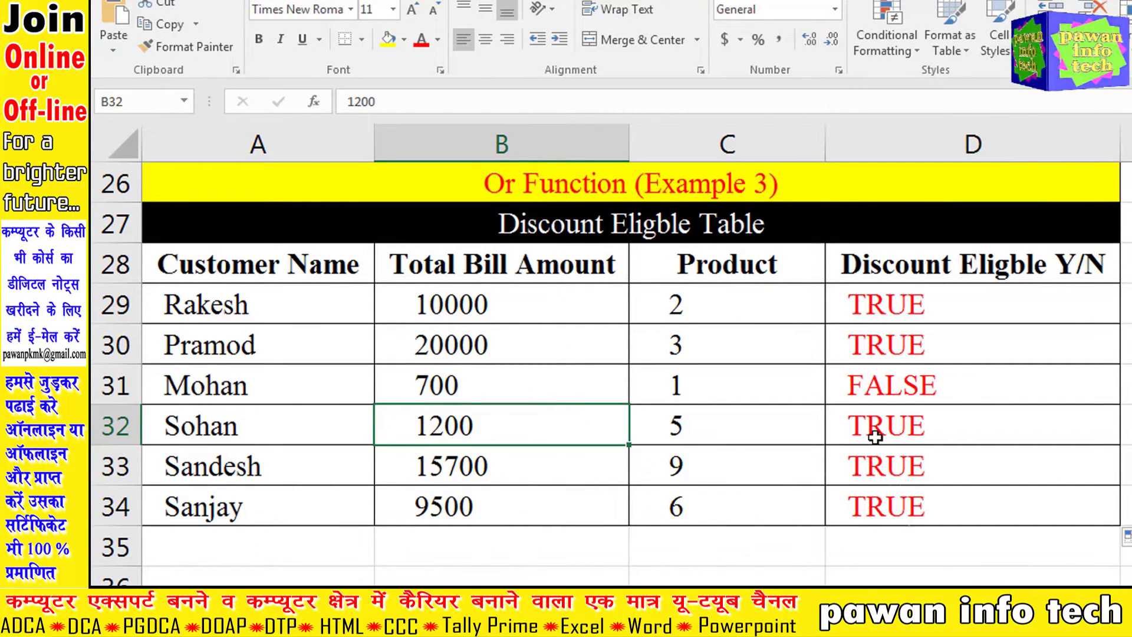
{"action": "left_click", "coordinate": [707, 426]}
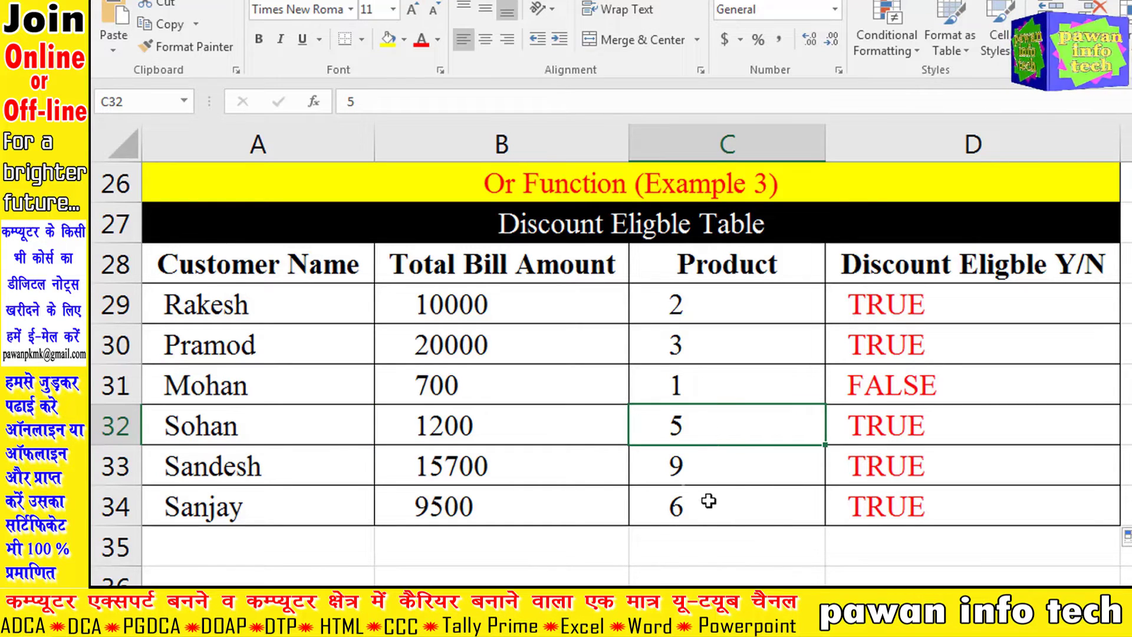
{"action": "left_click_drag", "start_coordinate": [417, 470], "coordinate": [720, 463]}
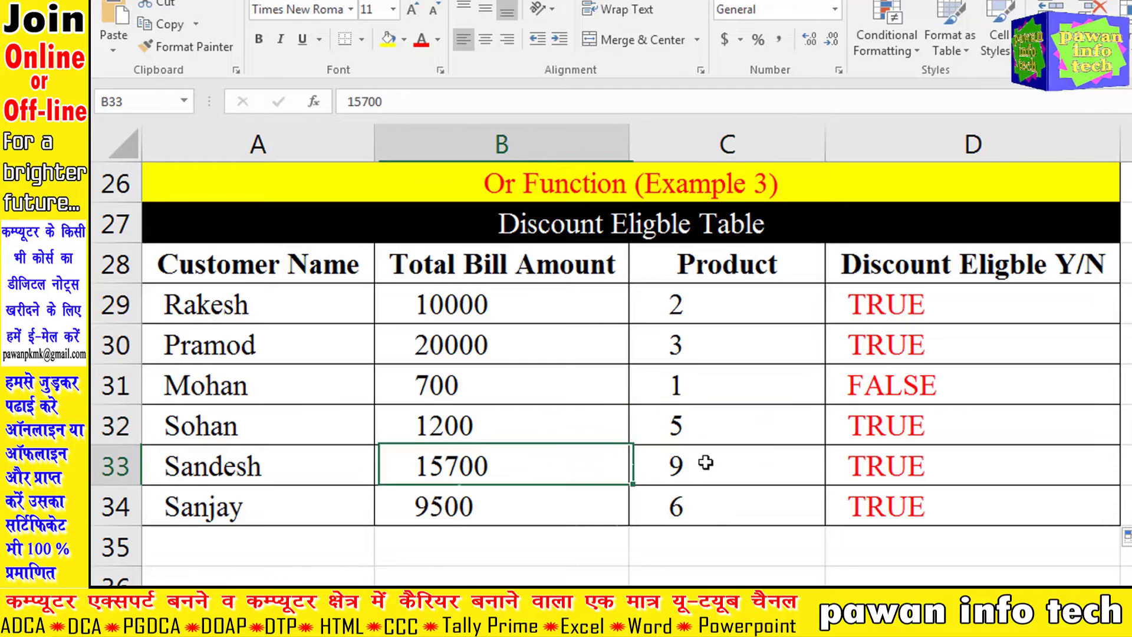
{"action": "left_click", "coordinate": [708, 508]}
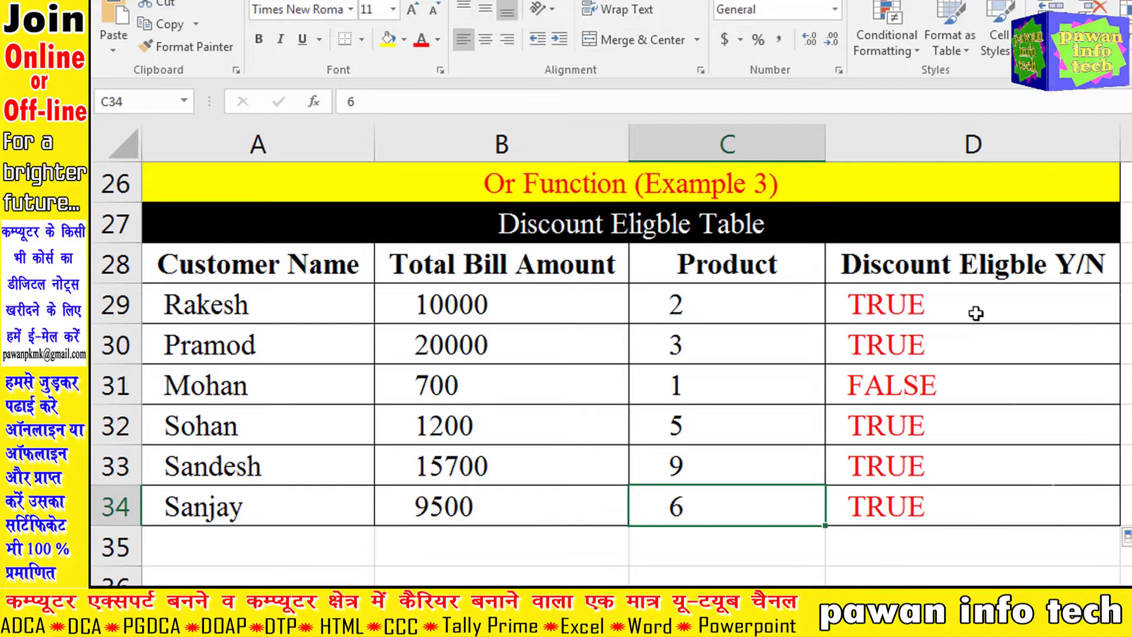
{"action": "scroll", "coordinate": [935, 337], "scroll_direction": "down", "scroll_amount": 2, "text": "ctrl"}
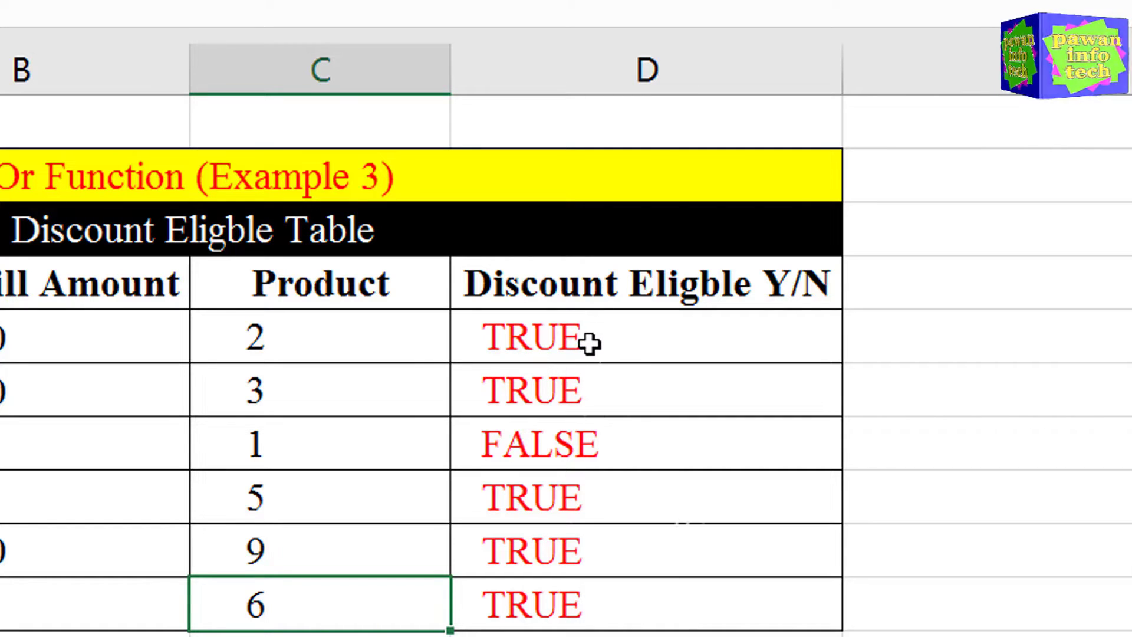
Step: Open D29's OR formula in edit mode and select its text for reuse
{"action": "double_click", "coordinate": [604, 335]}
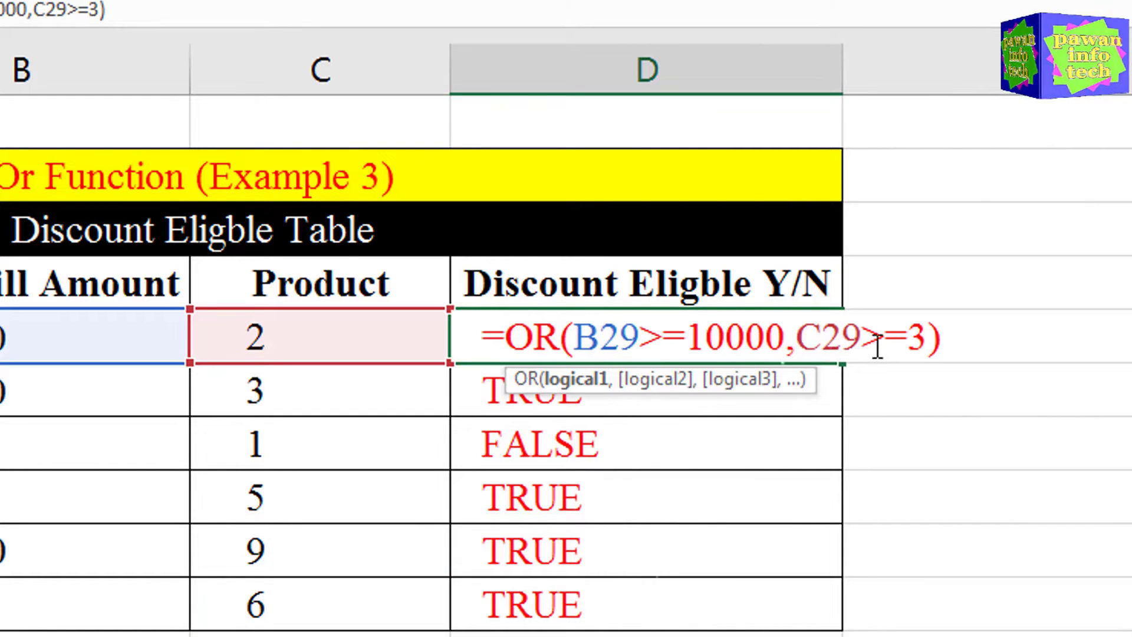
{"action": "left_click_drag", "start_coordinate": [940, 338], "coordinate": [517, 340]}
{"action": "key", "text": "ctrl+c"}
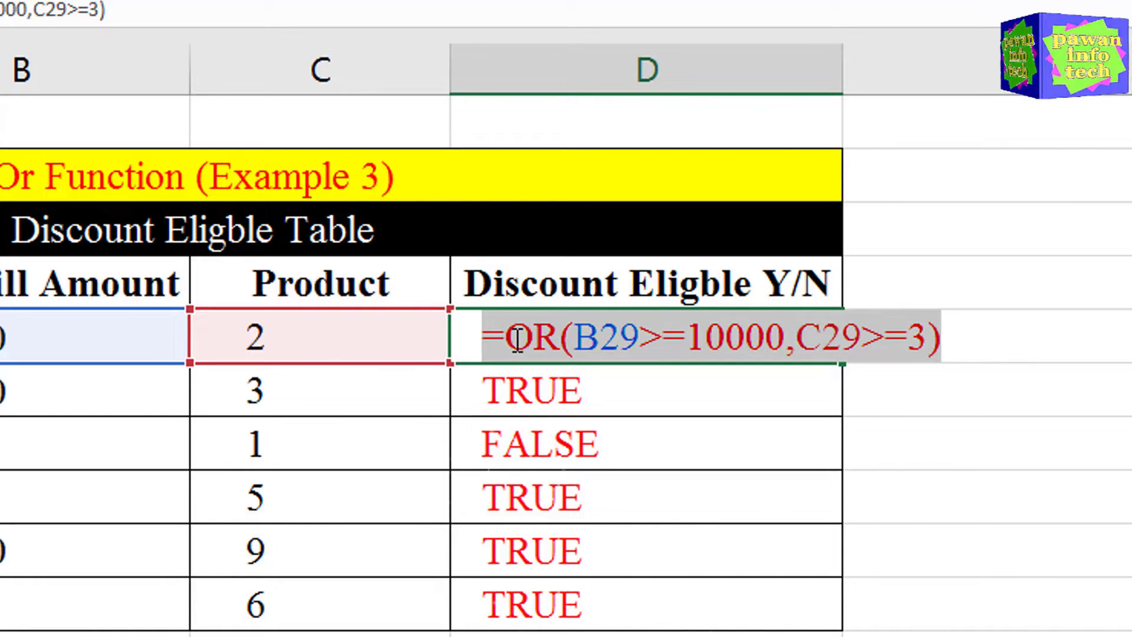
{"action": "left_click", "coordinate": [952, 339]}
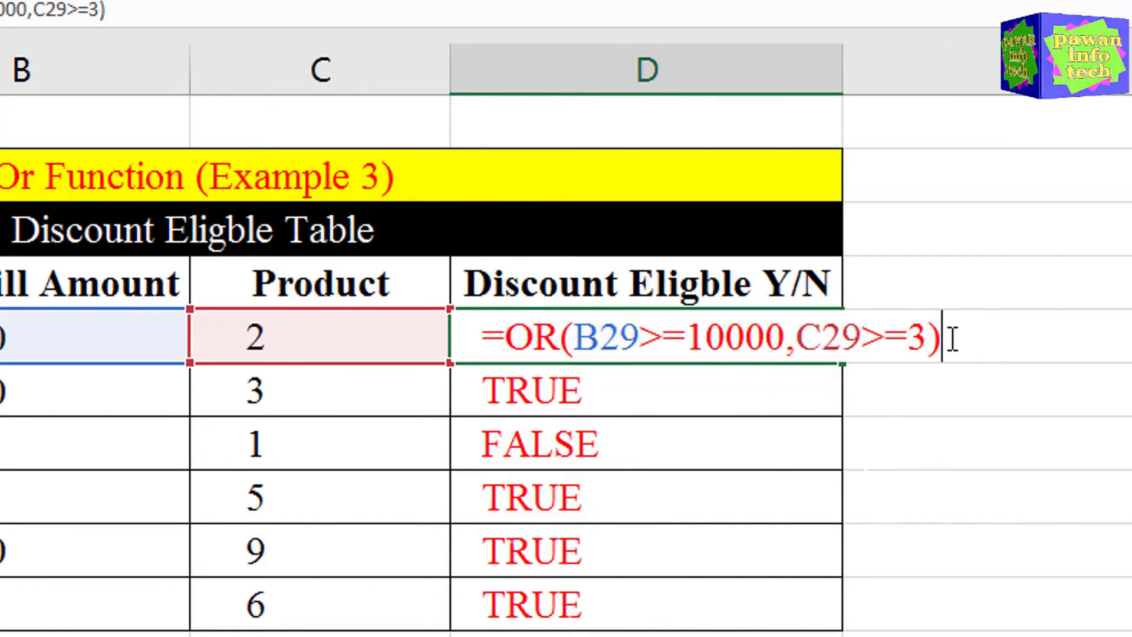
{"action": "key", "text": "Return"}
Step: In E29 enter =IF(OR(B29>=10000,C29>=3),B29*25%,"No Discount"), giving 2500
{"action": "left_click", "coordinate": [943, 331]}
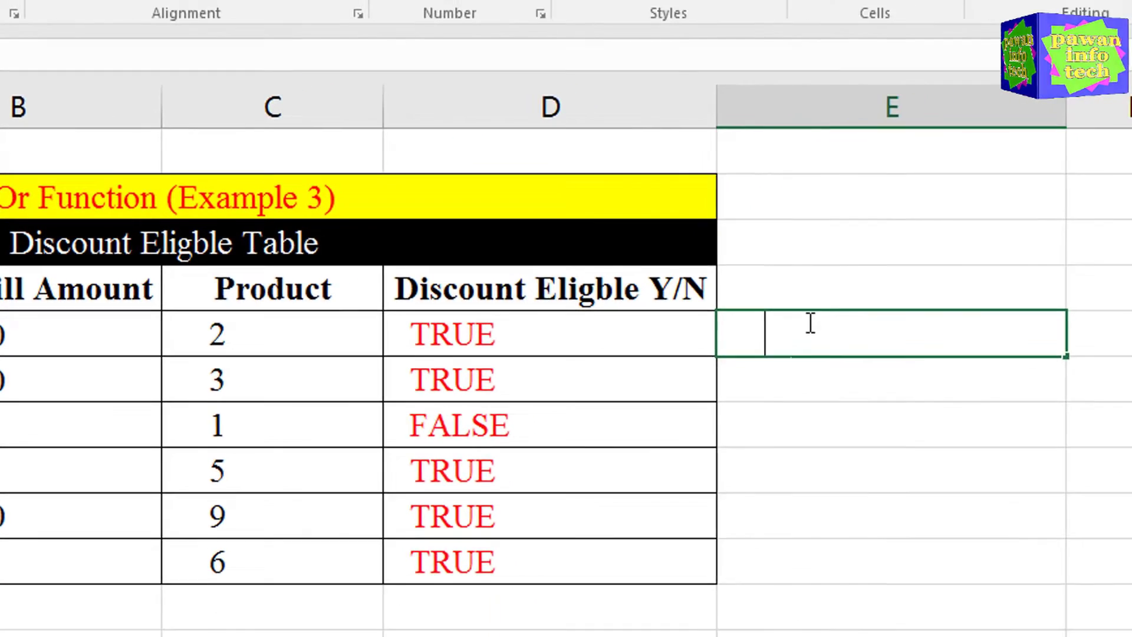
{"action": "key", "text": "ctrl+v"}
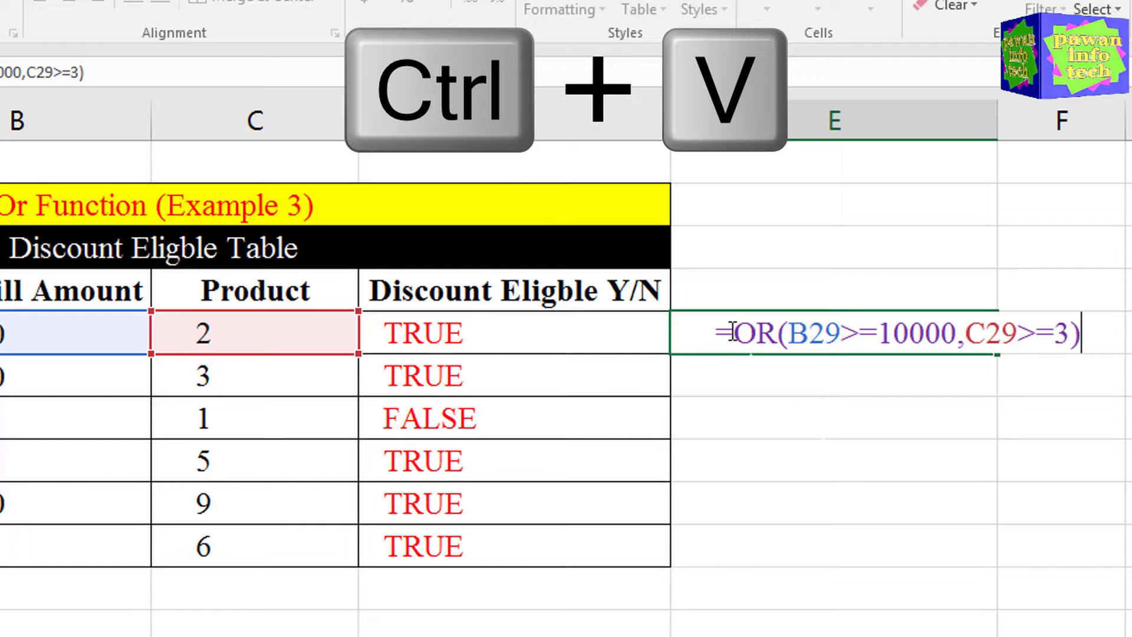
{"action": "left_click", "coordinate": [733, 331]}
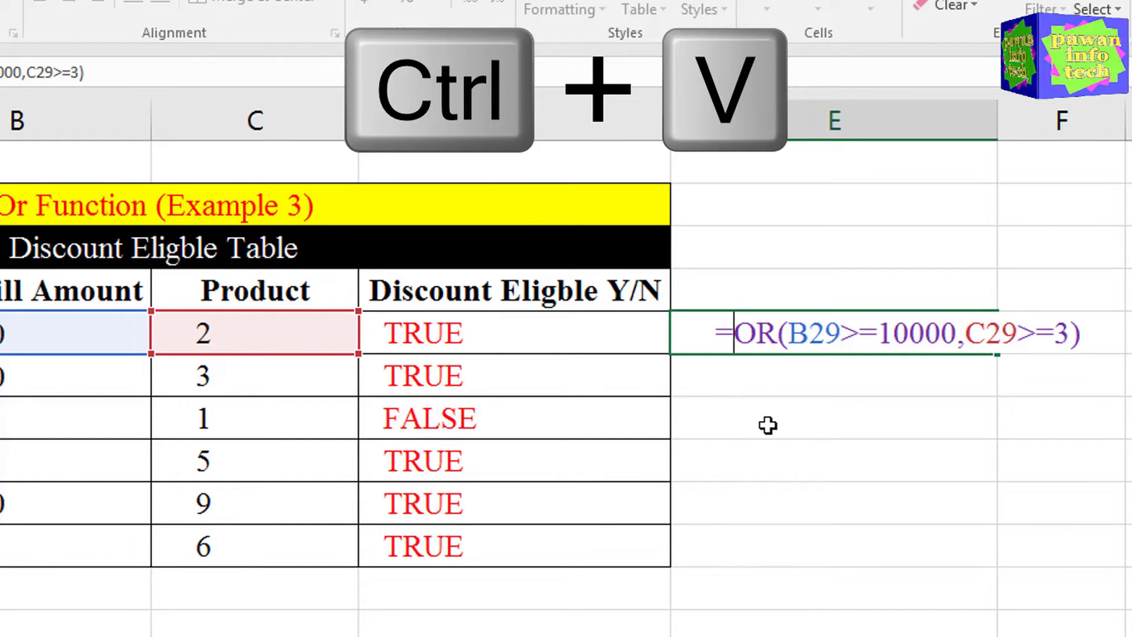
{"action": "type", "text": "if"}
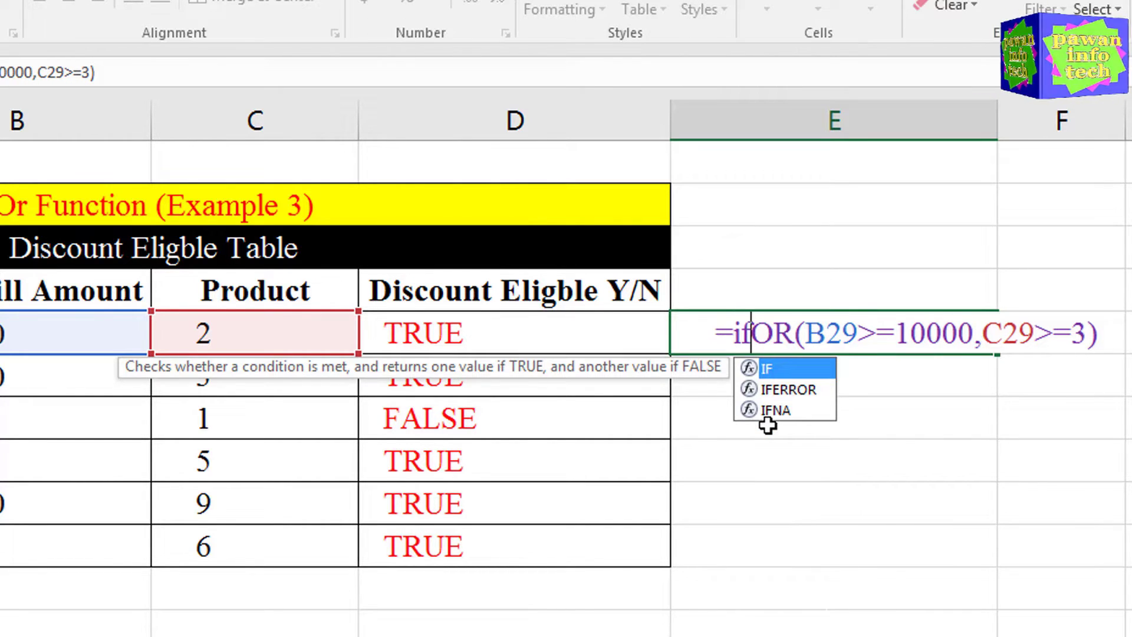
{"action": "type", "text": "("}
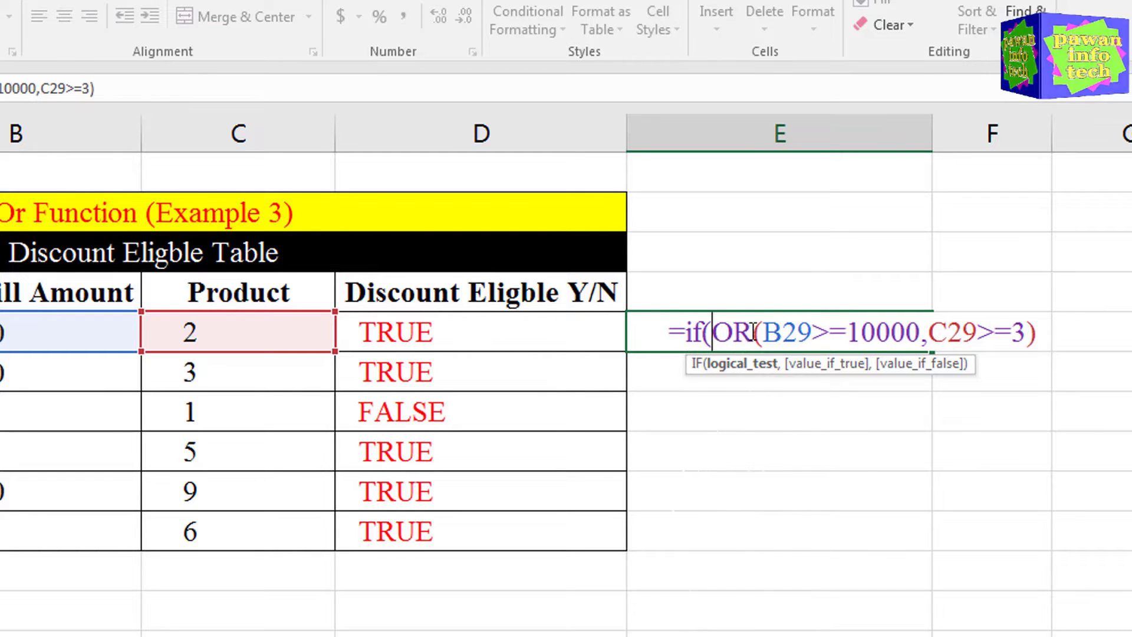
{"action": "left_click", "coordinate": [1042, 331]}
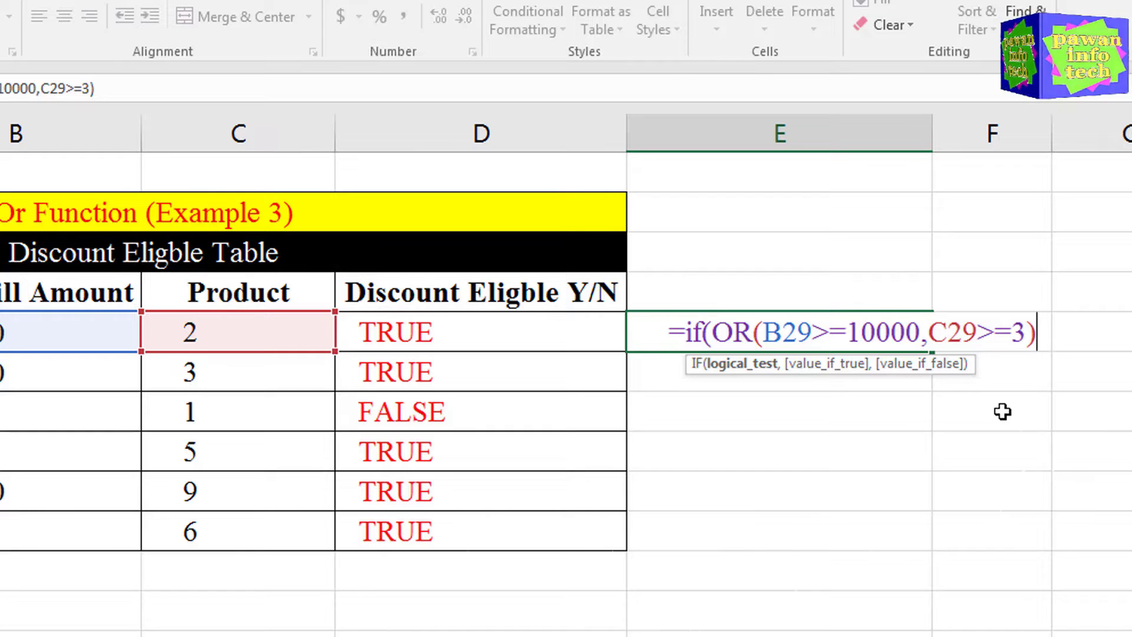
{"action": "type", "text": ","}
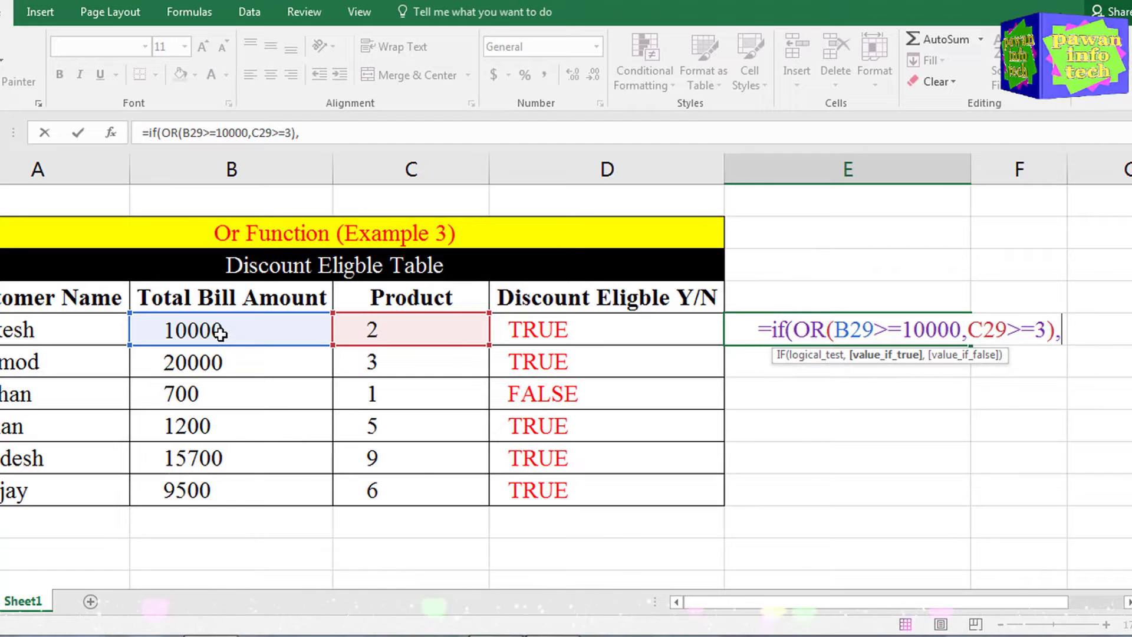
{"action": "left_click", "coordinate": [223, 337]}
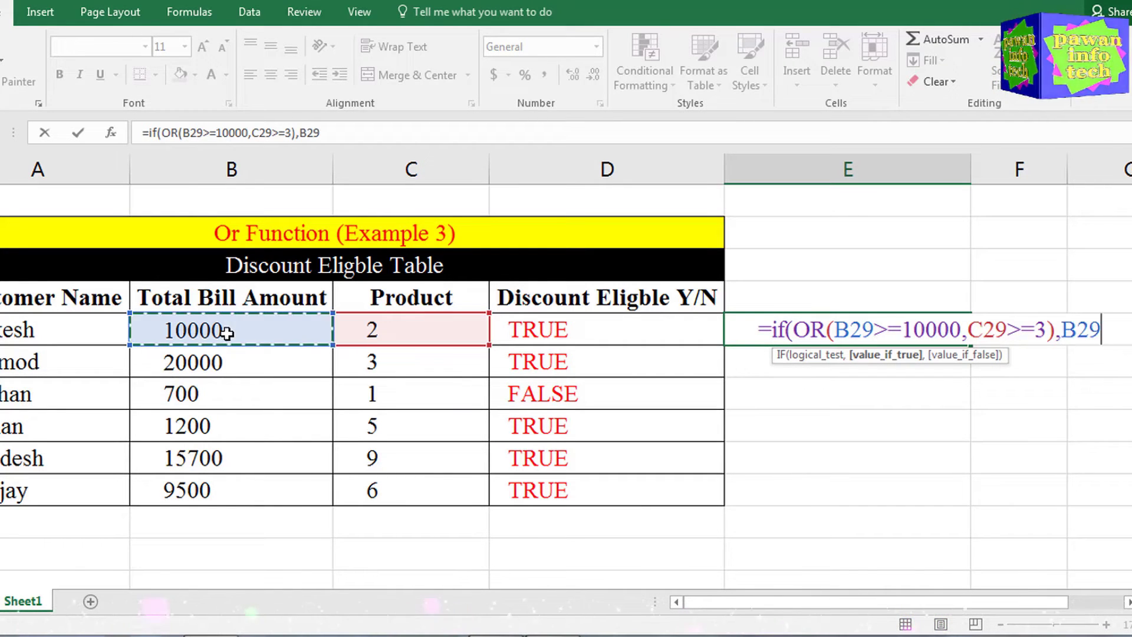
{"action": "type", "text": "*"}
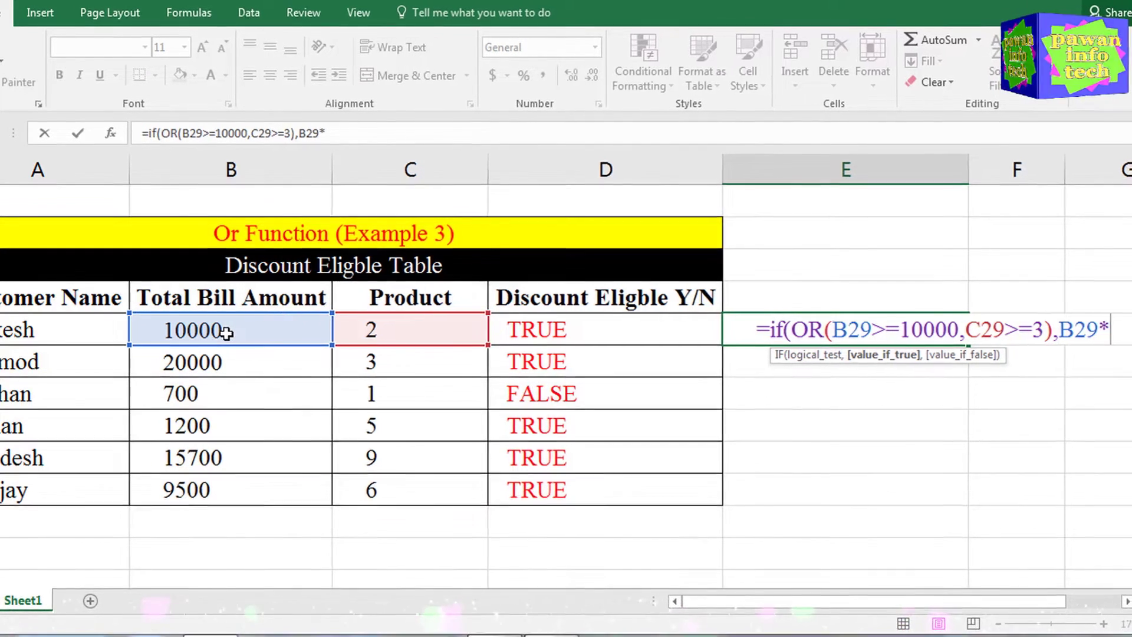
{"action": "type", "text": "25"}
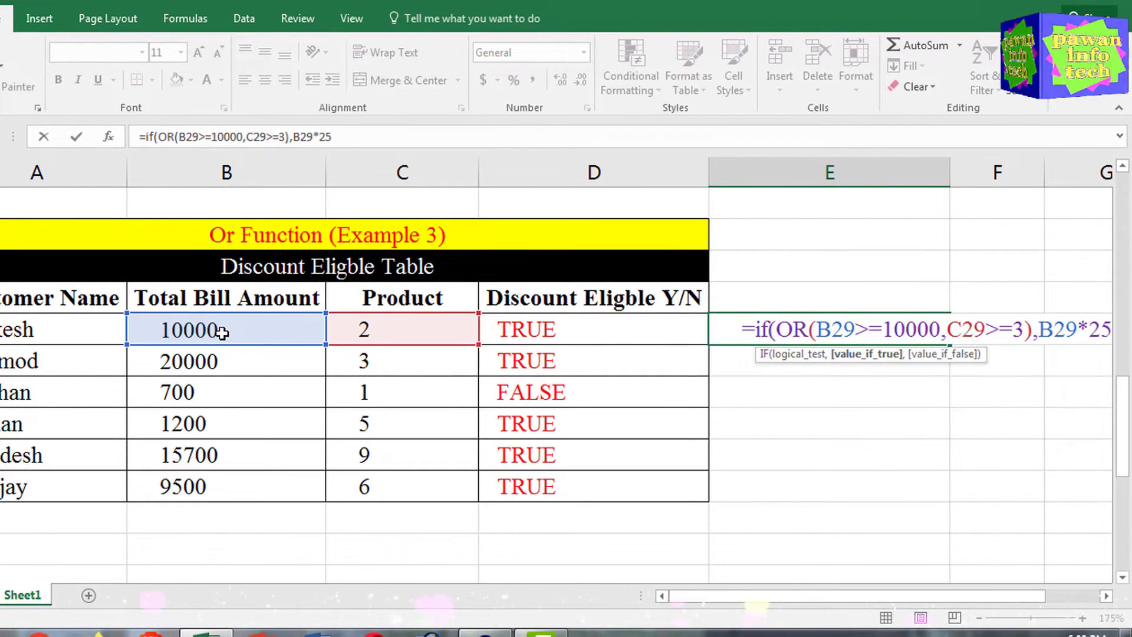
{"action": "type", "text": "%"}
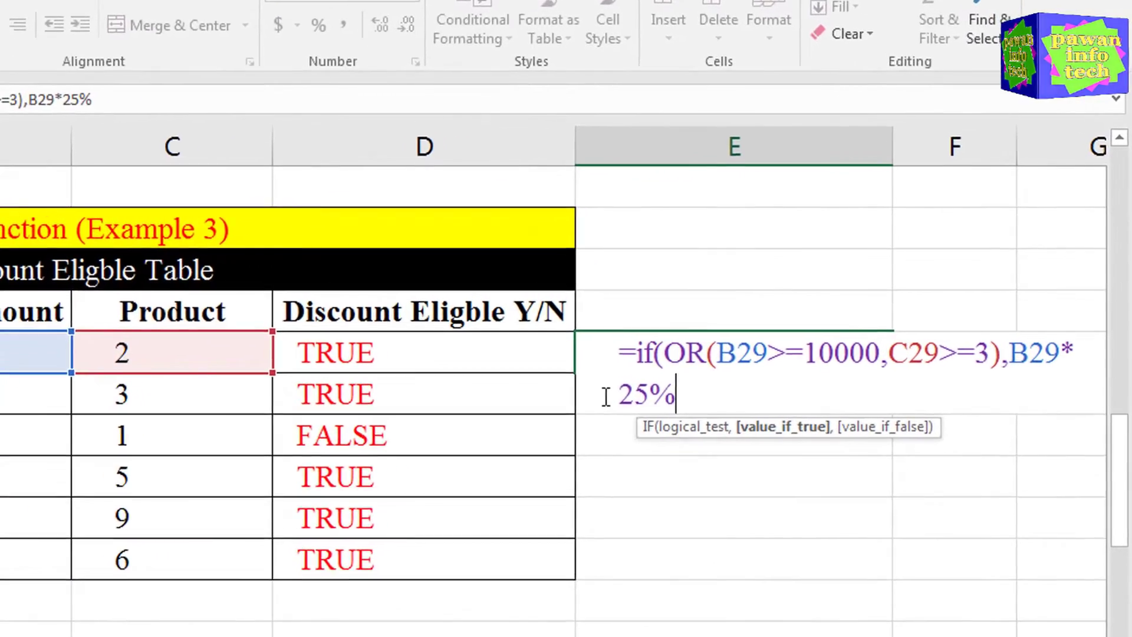
{"action": "type", "text": ","}
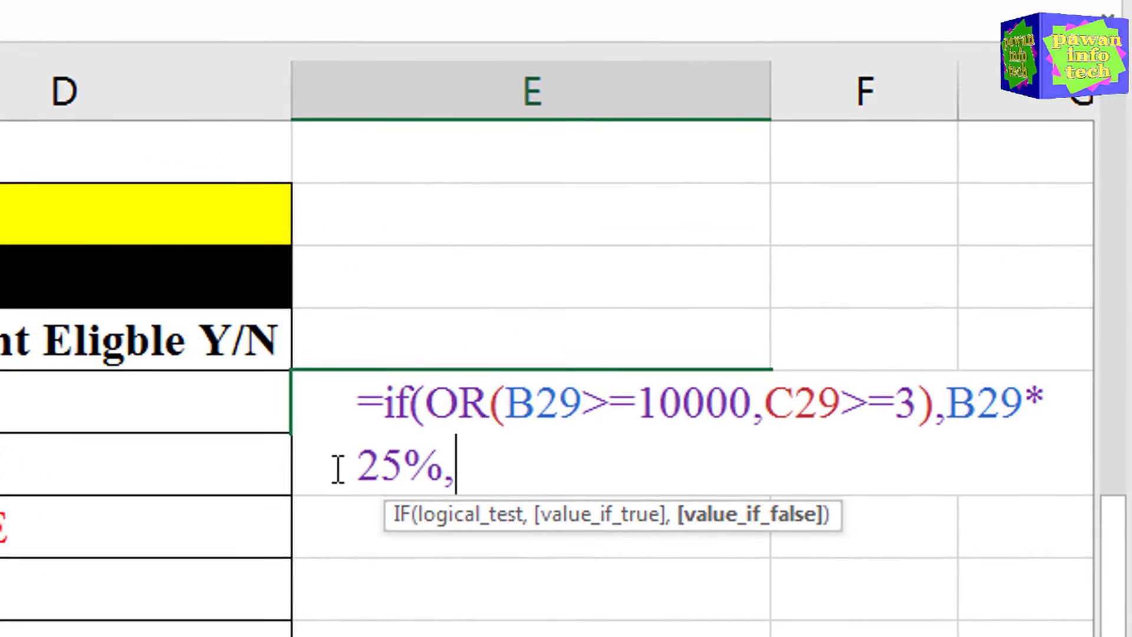
{"action": "type", "text": "\""}
{"action": "type", "text": "No "}
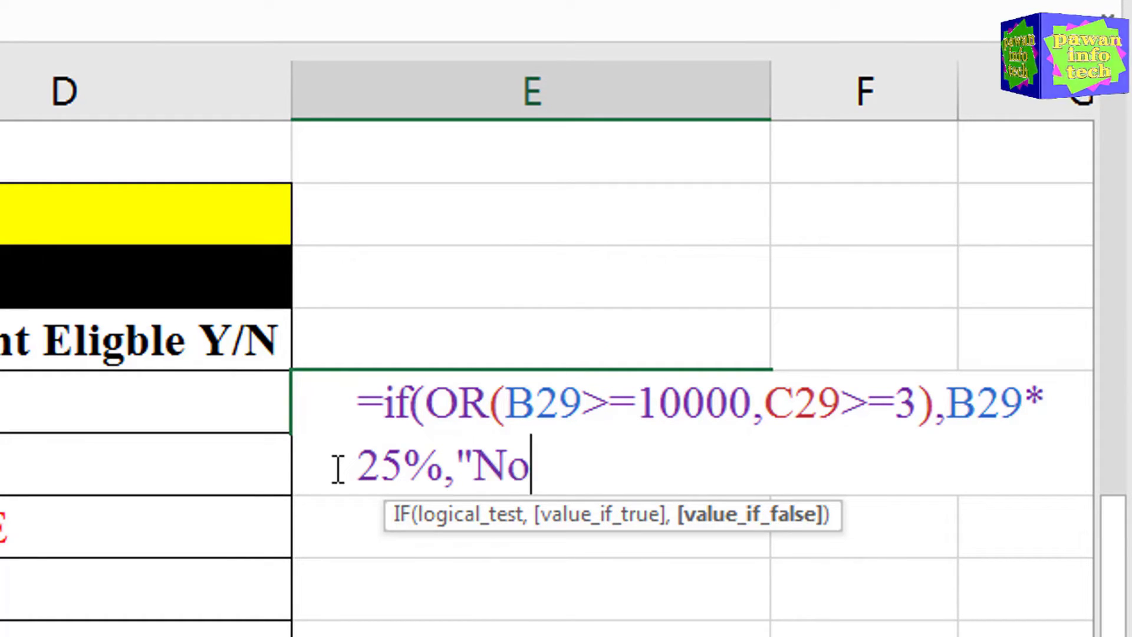
{"action": "type", "text": "Discou"}
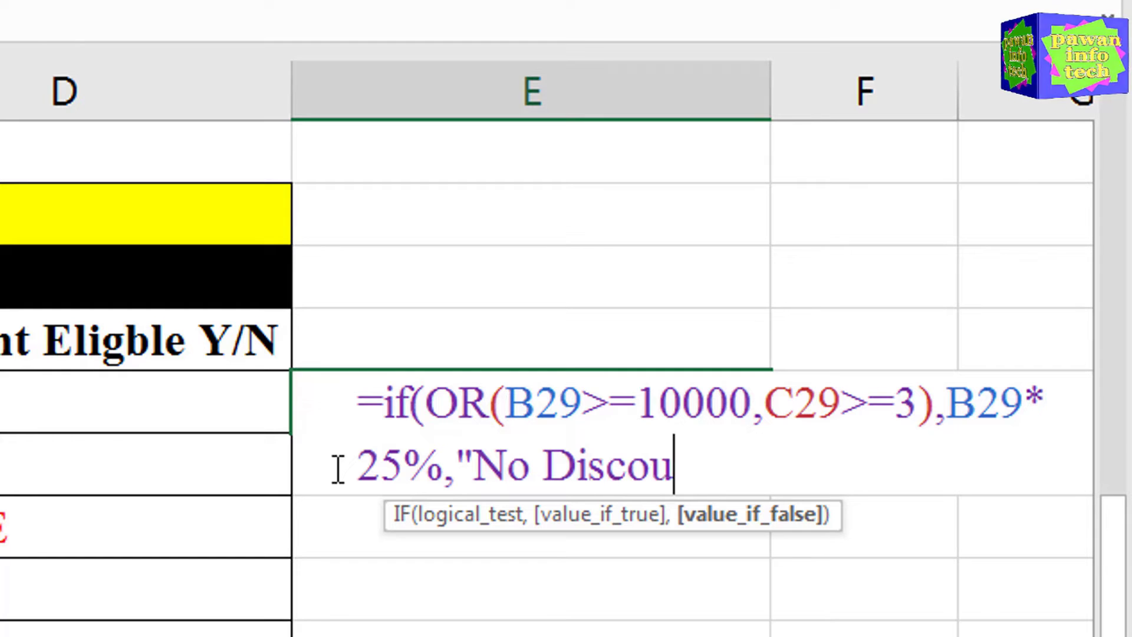
{"action": "type", "text": "nt\""}
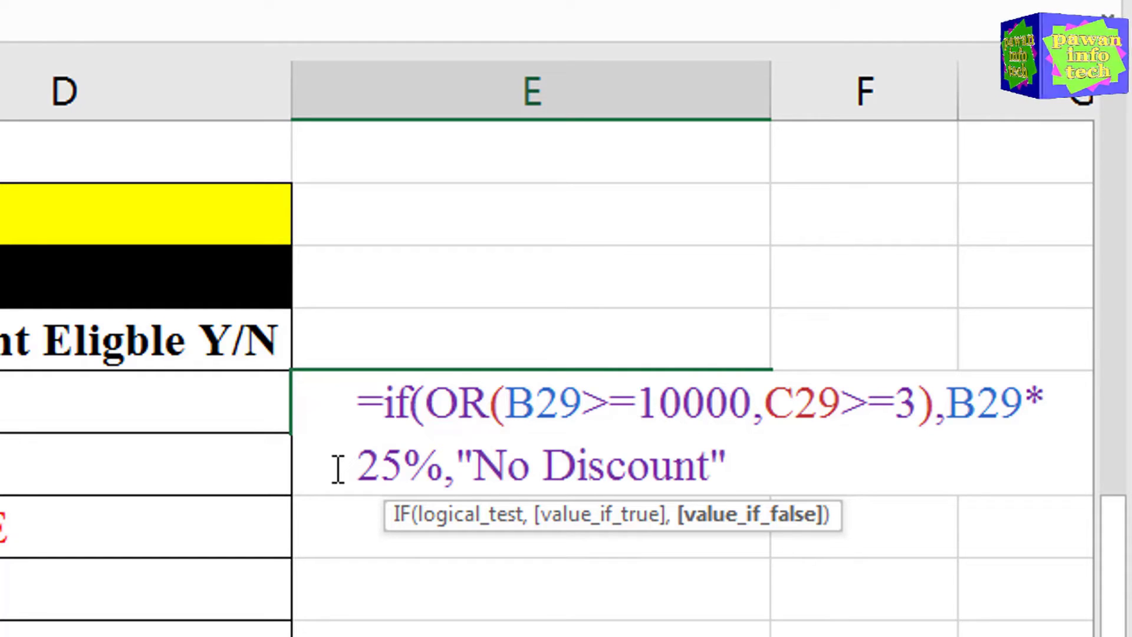
{"action": "type", "text": ")"}
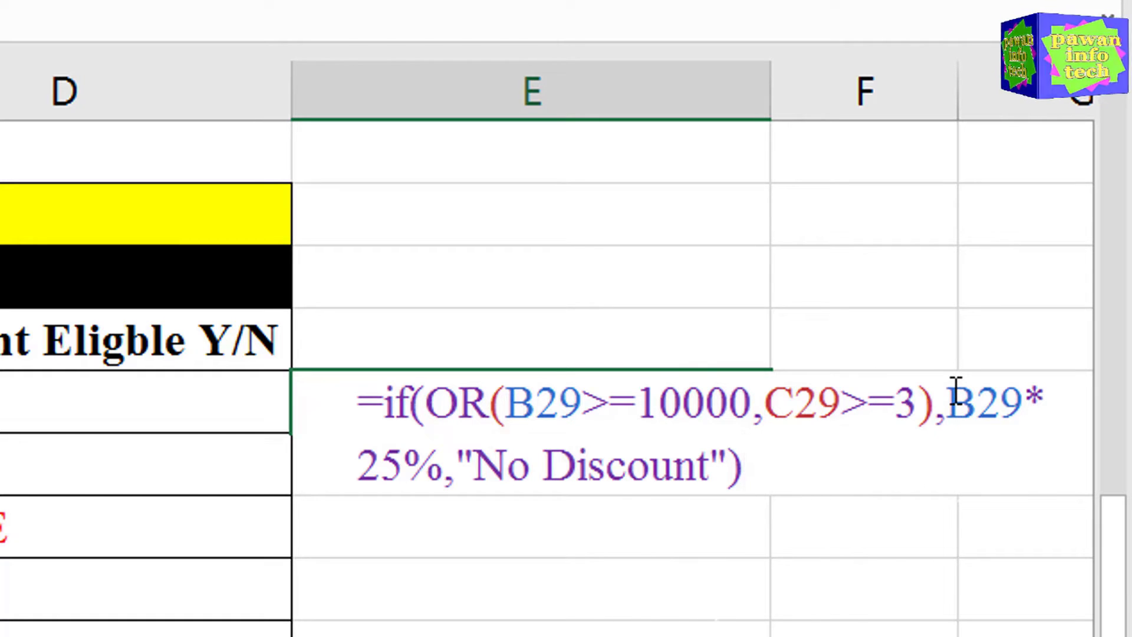
{"action": "mouse_move", "coordinate": [949, 401]}
{"action": "left_mouse_down"}
{"action": "mouse_move", "coordinate": [1031, 401]}
{"action": "mouse_move", "coordinate": [770, 502]}
{"action": "left_mouse_up"}
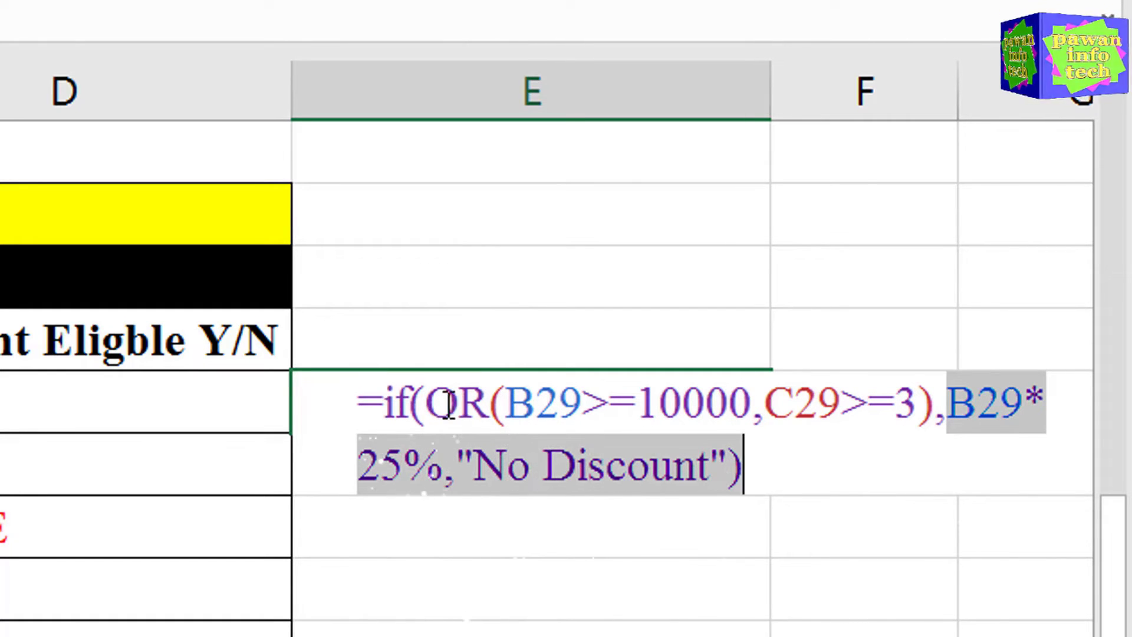
{"action": "left_click", "coordinate": [760, 459]}
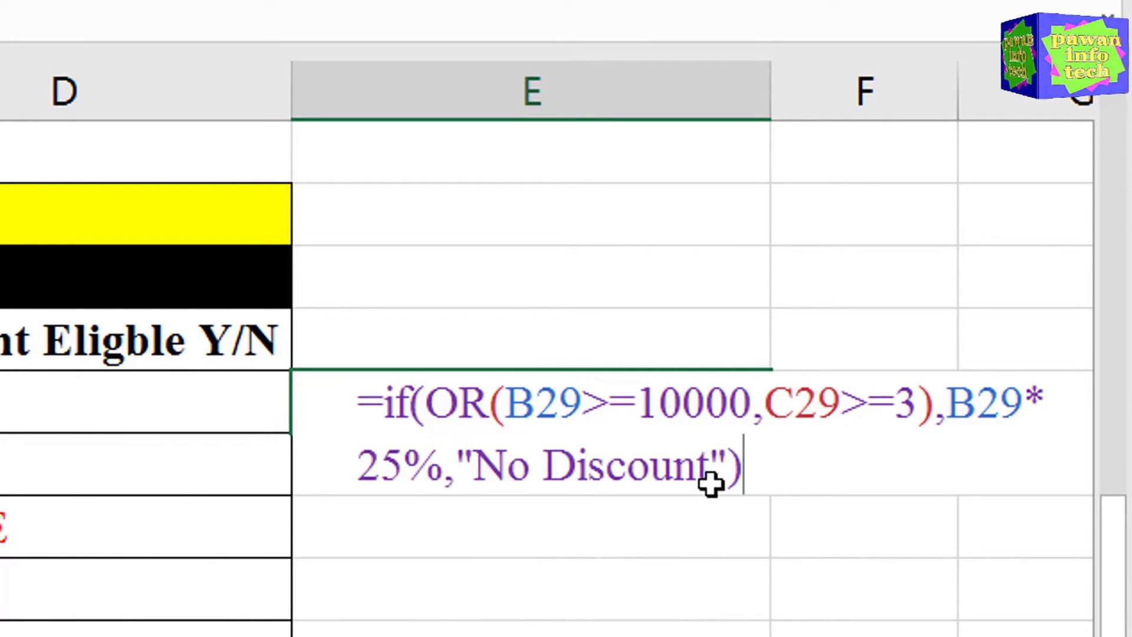
{"action": "key", "text": "Return"}
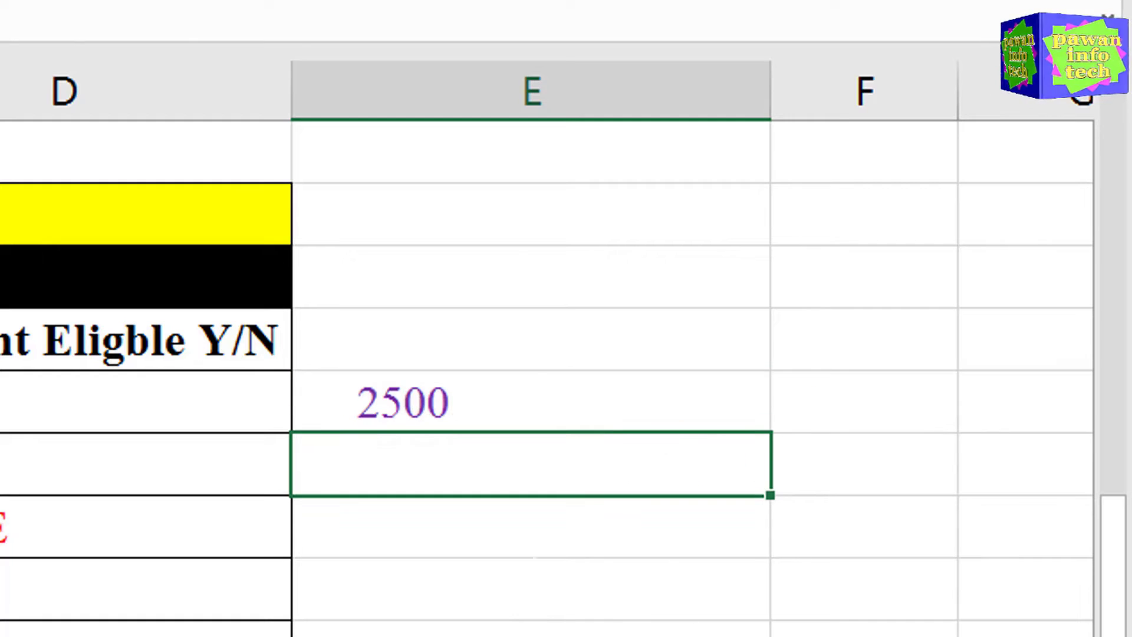
Step: Fill the discount formula from E29 down to E34 and check D31's eligibility result
{"action": "left_click", "coordinate": [466, 404]}
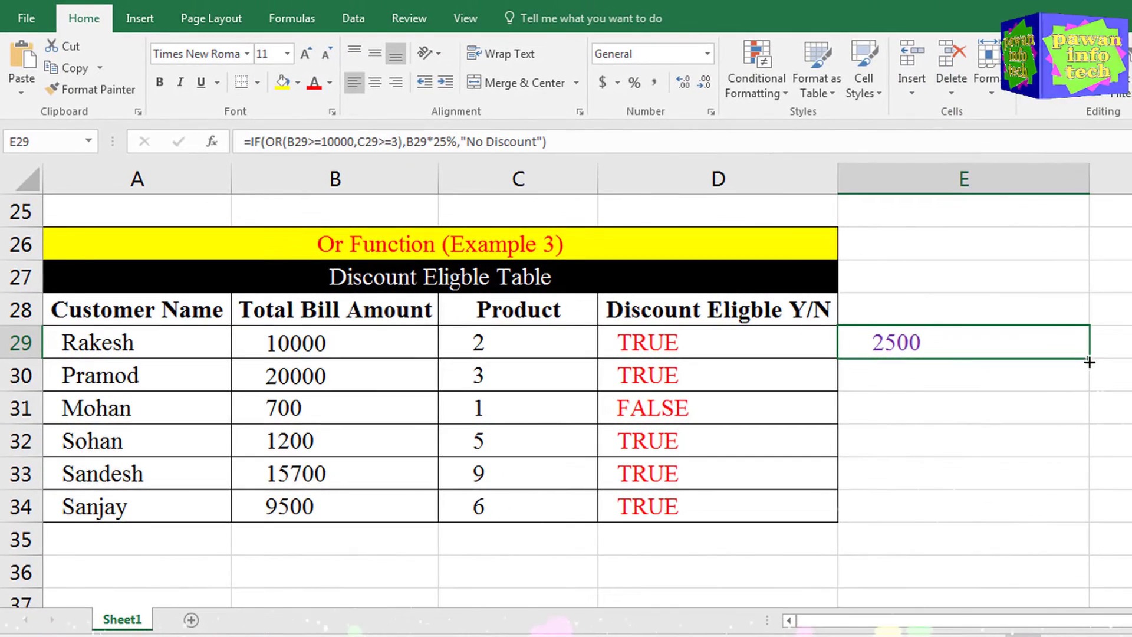
{"action": "double_click", "coordinate": [1089, 362]}
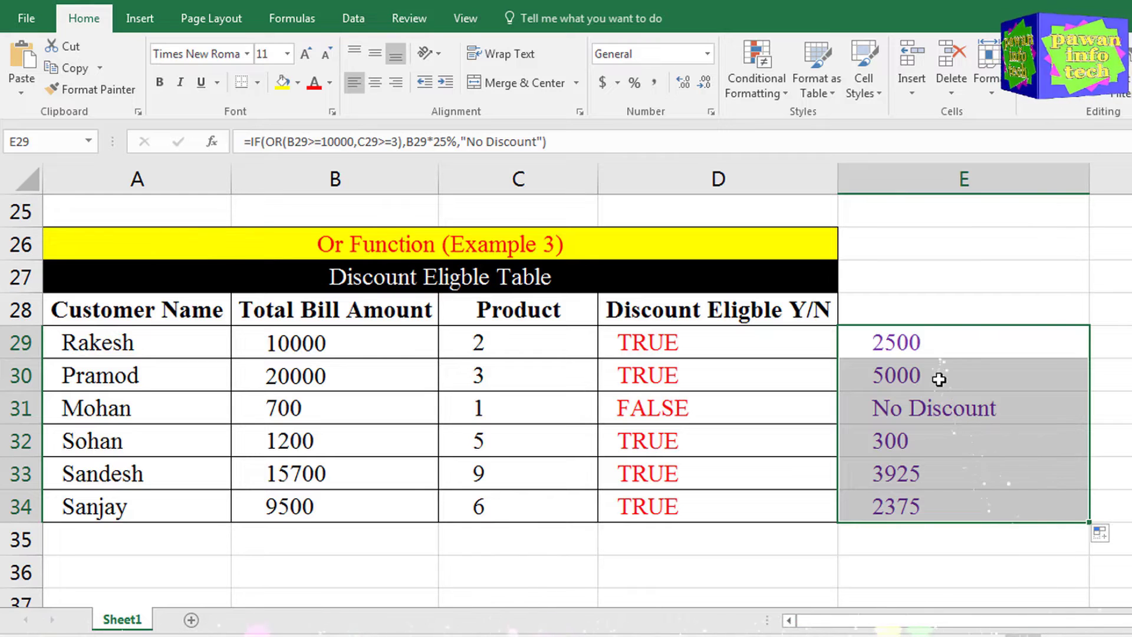
{"action": "left_click", "coordinate": [660, 409]}
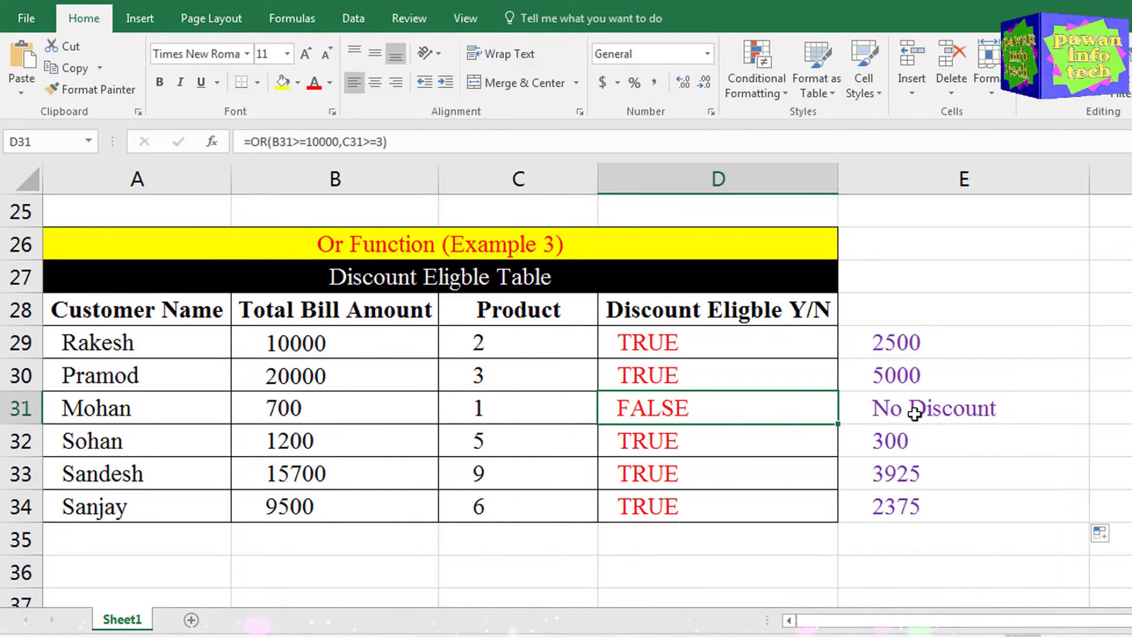
Step: Try 25000 as Mohan's bill amount in B31 and check the eligibility formula in D30
{"action": "left_click", "coordinate": [306, 411]}
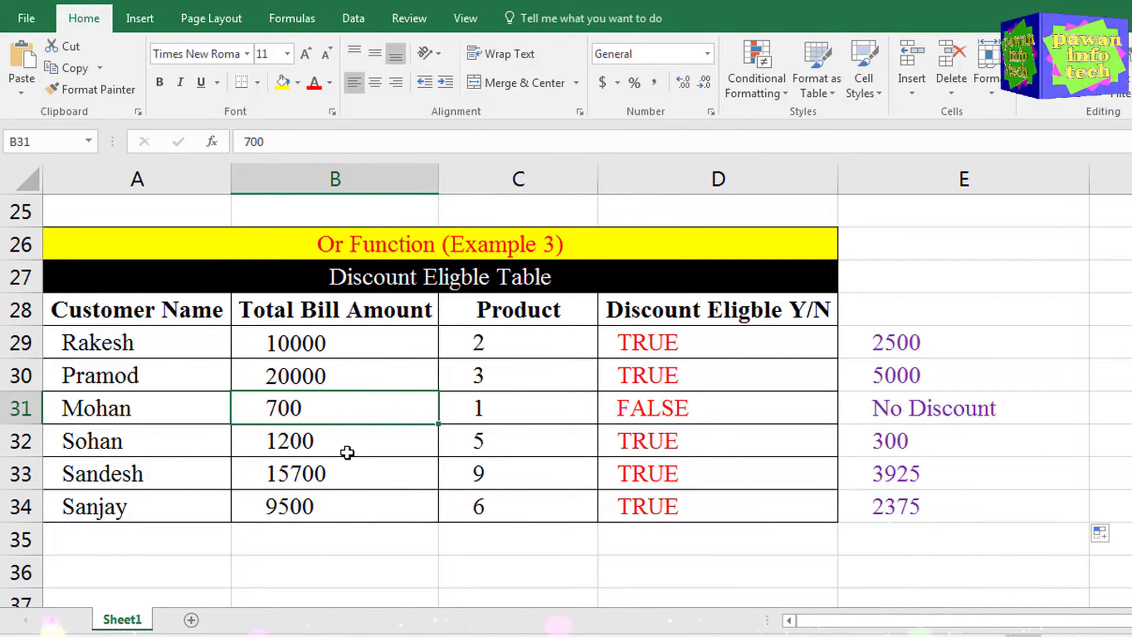
{"action": "type", "text": "25000"}
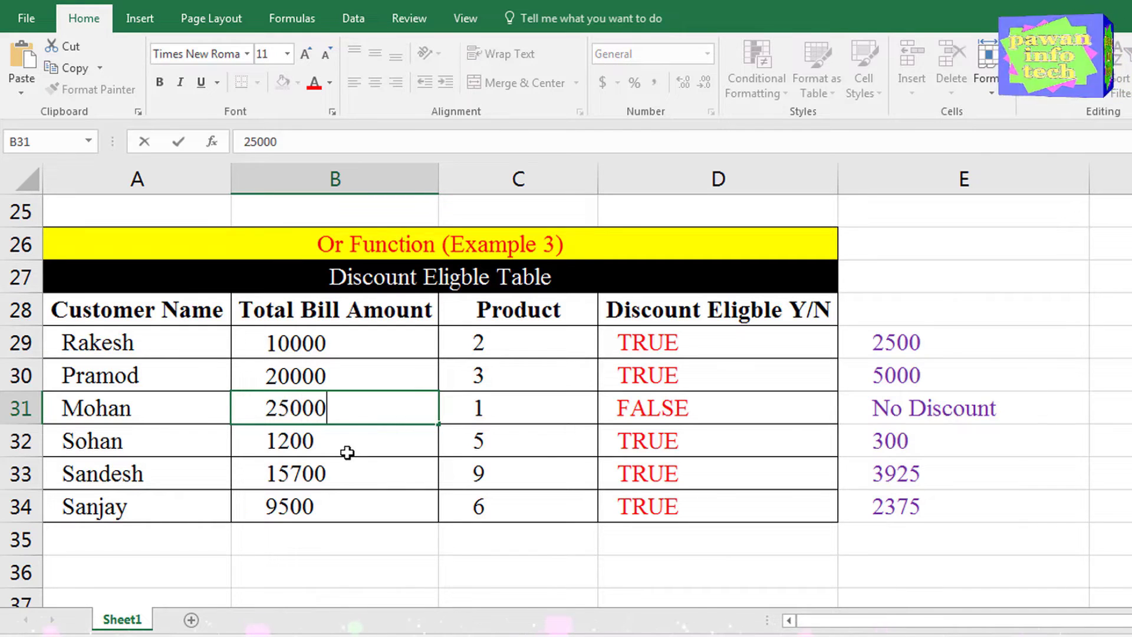
{"action": "key", "text": "Tab"}
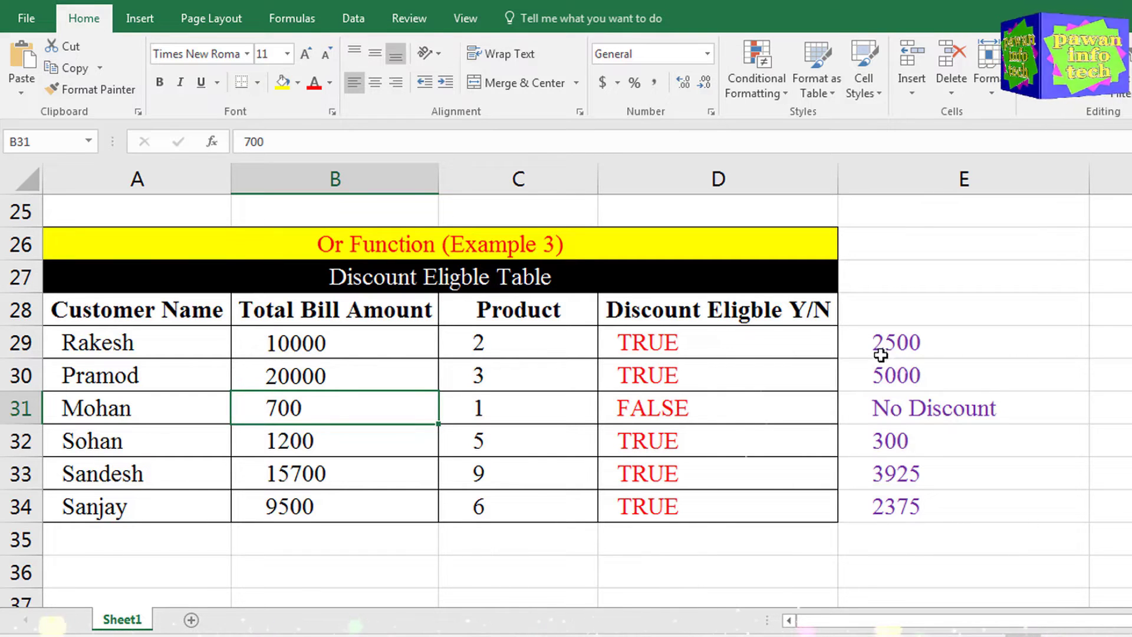
{"action": "left_click", "coordinate": [678, 374]}
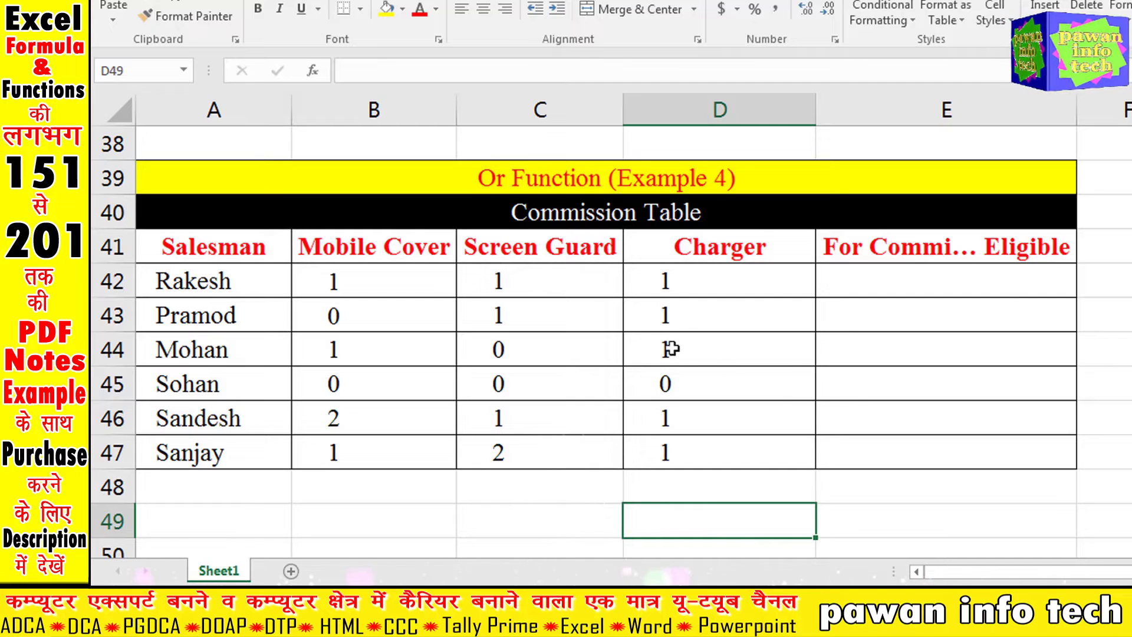
Step: Enter =OR(B42>=1,C42>=1,D42>=1) in E42 to check Rakesh's commission eligibility
{"action": "left_click", "coordinate": [926, 281]}
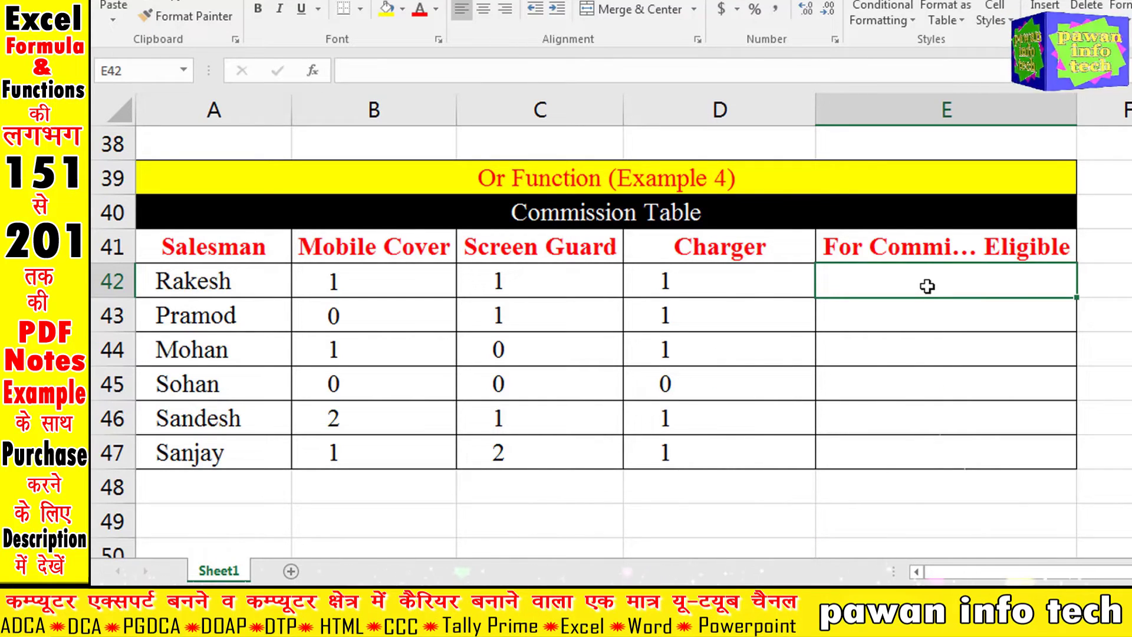
{"action": "type", "text": "="}
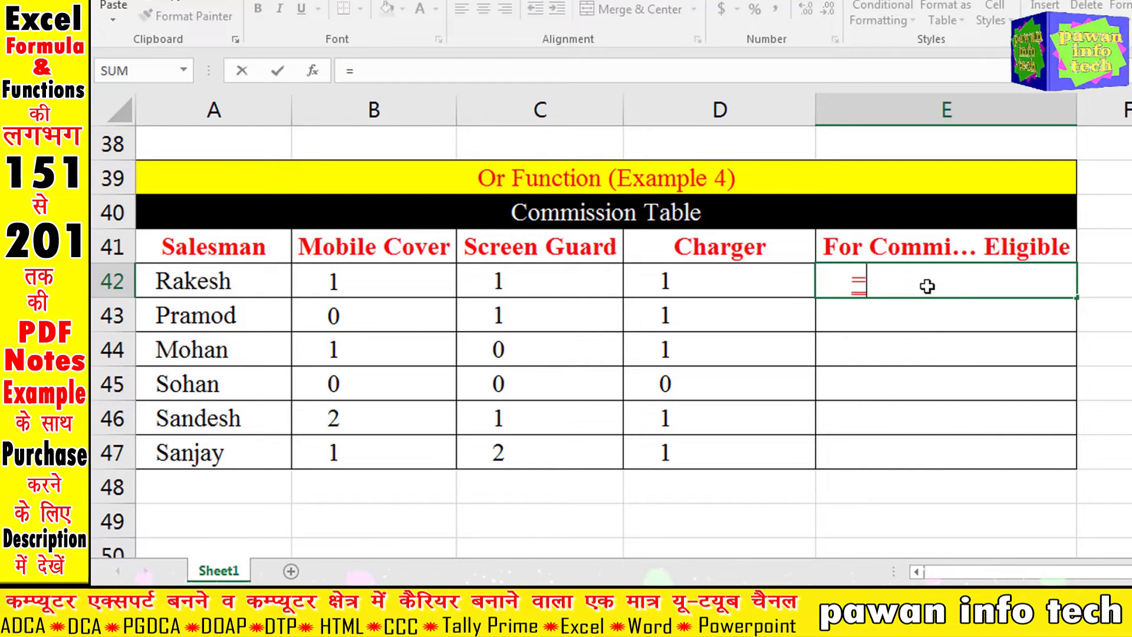
{"action": "type", "text": "or"}
{"action": "key", "text": "Tab"}
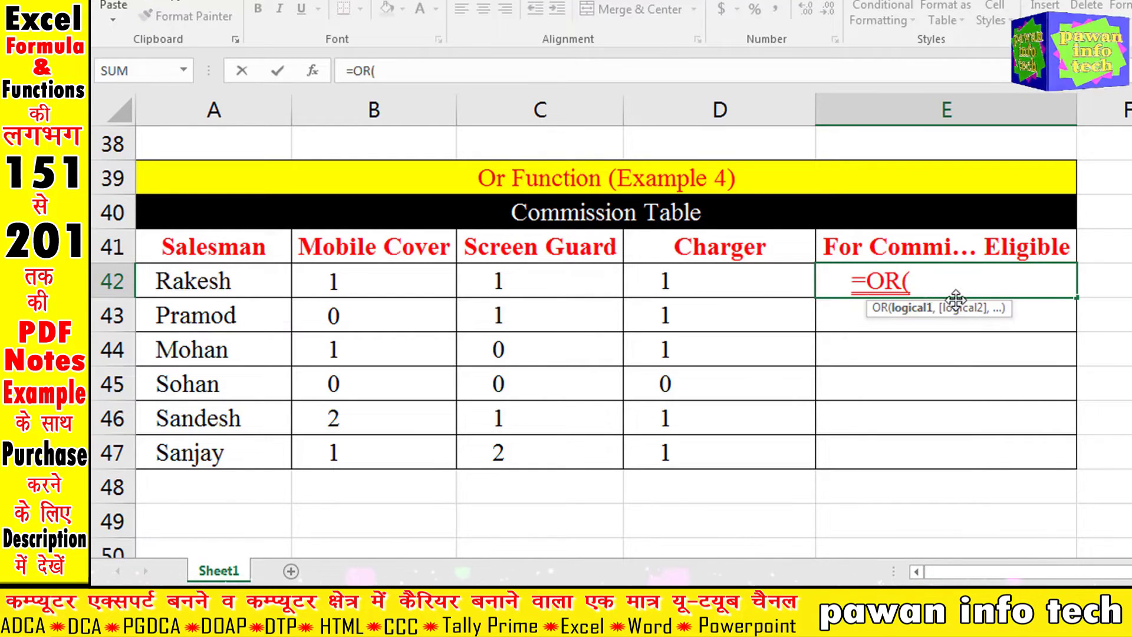
{"action": "left_click", "coordinate": [374, 283]}
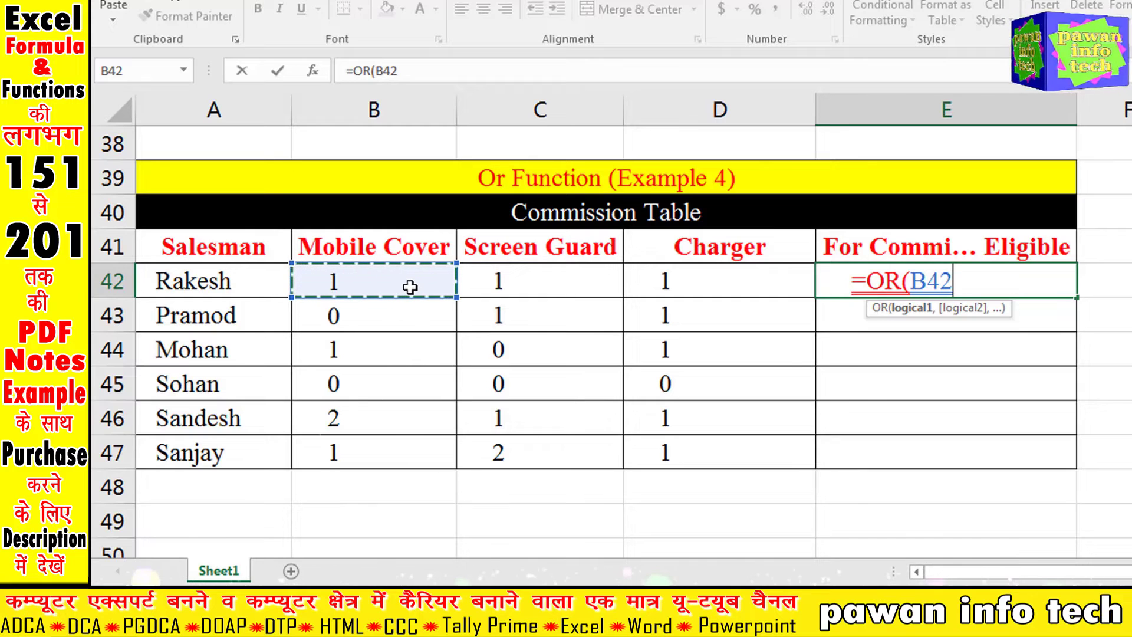
{"action": "type", "text": ">="}
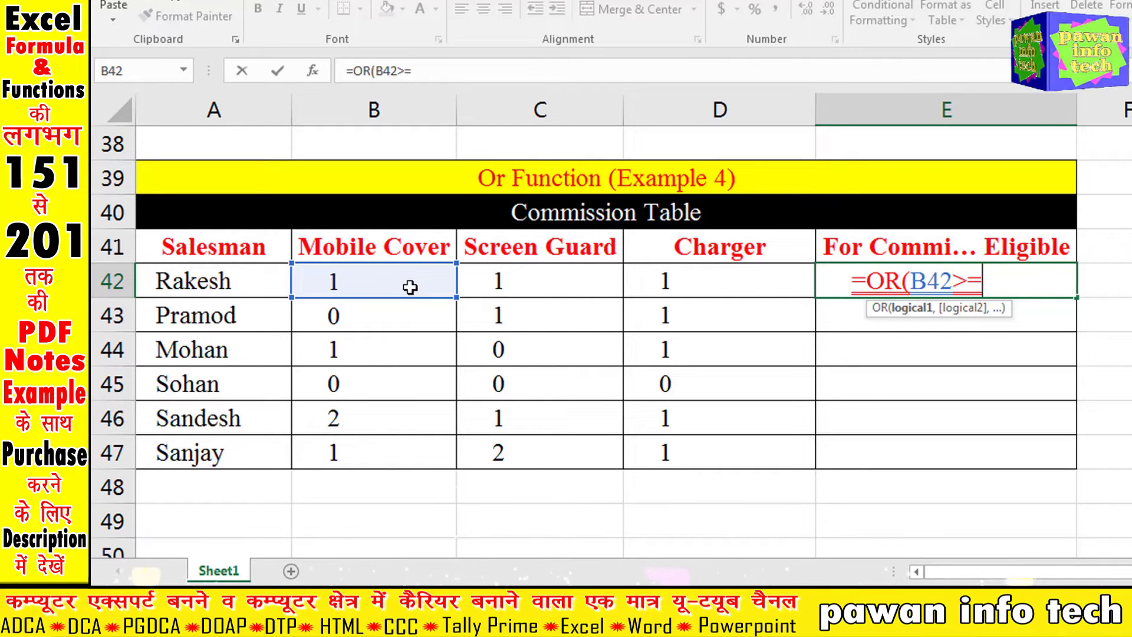
{"action": "type", "text": "1"}
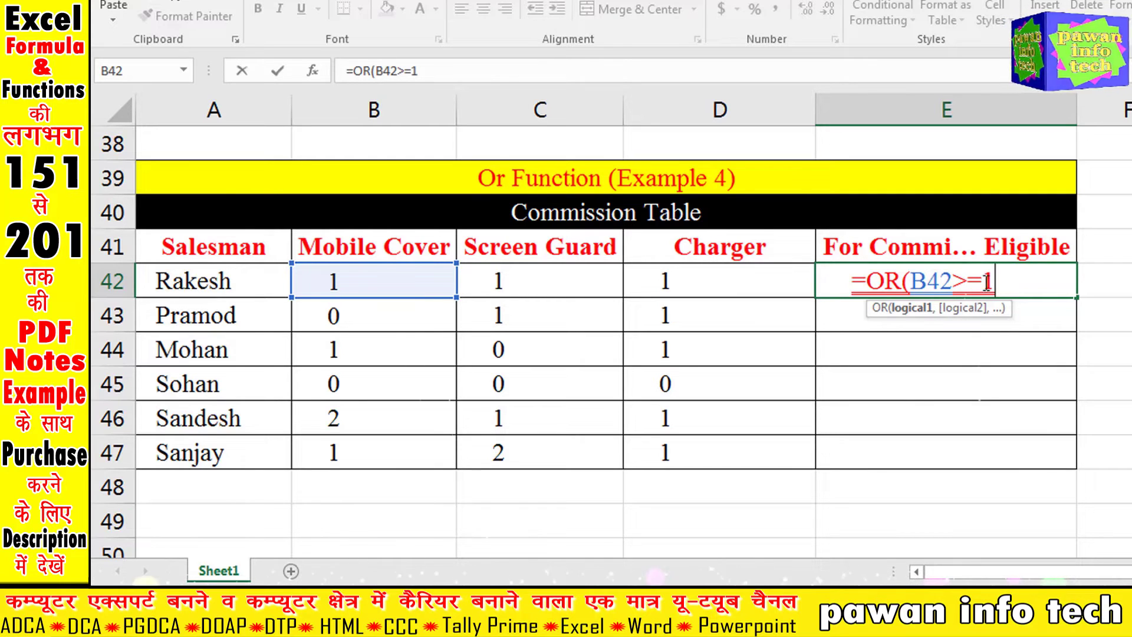
{"action": "type", "text": ","}
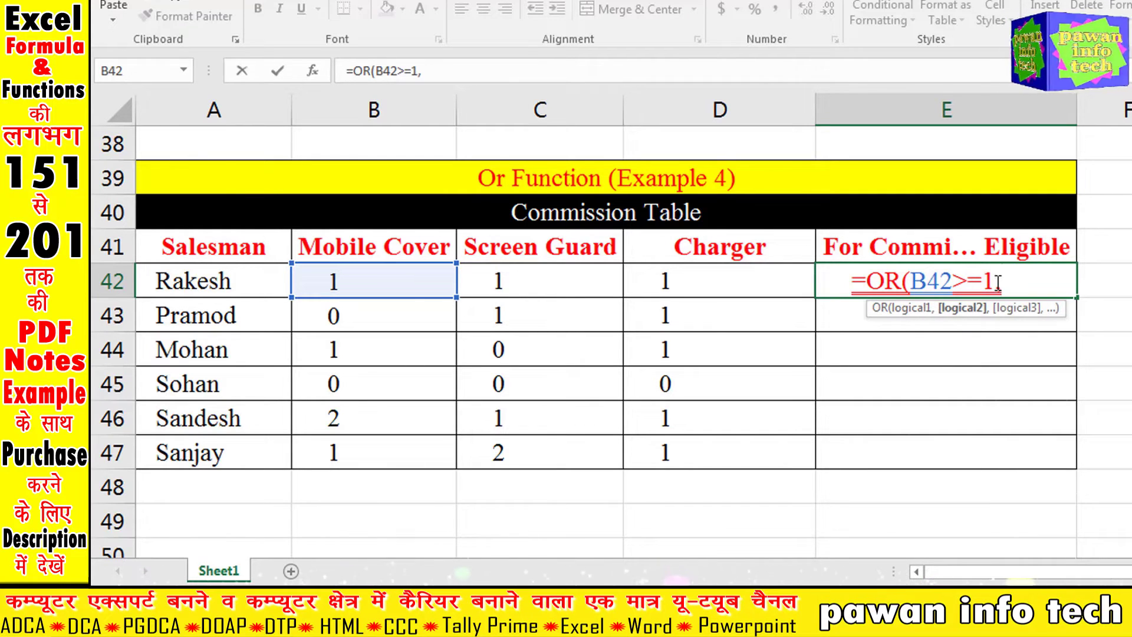
{"action": "left_click", "coordinate": [526, 288]}
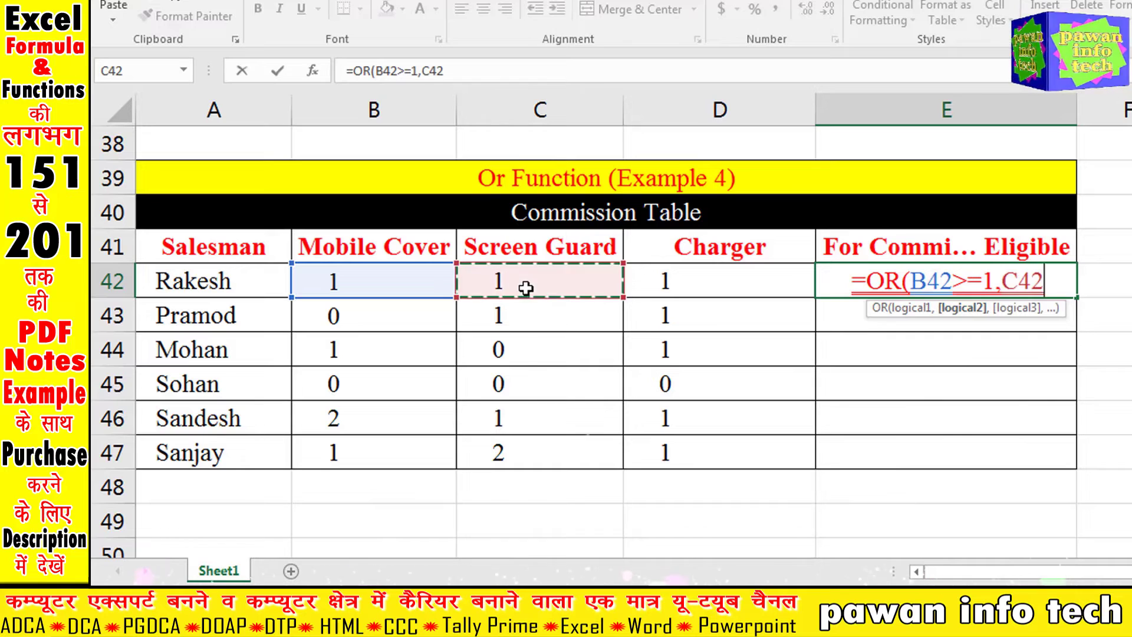
{"action": "type", "text": ">="}
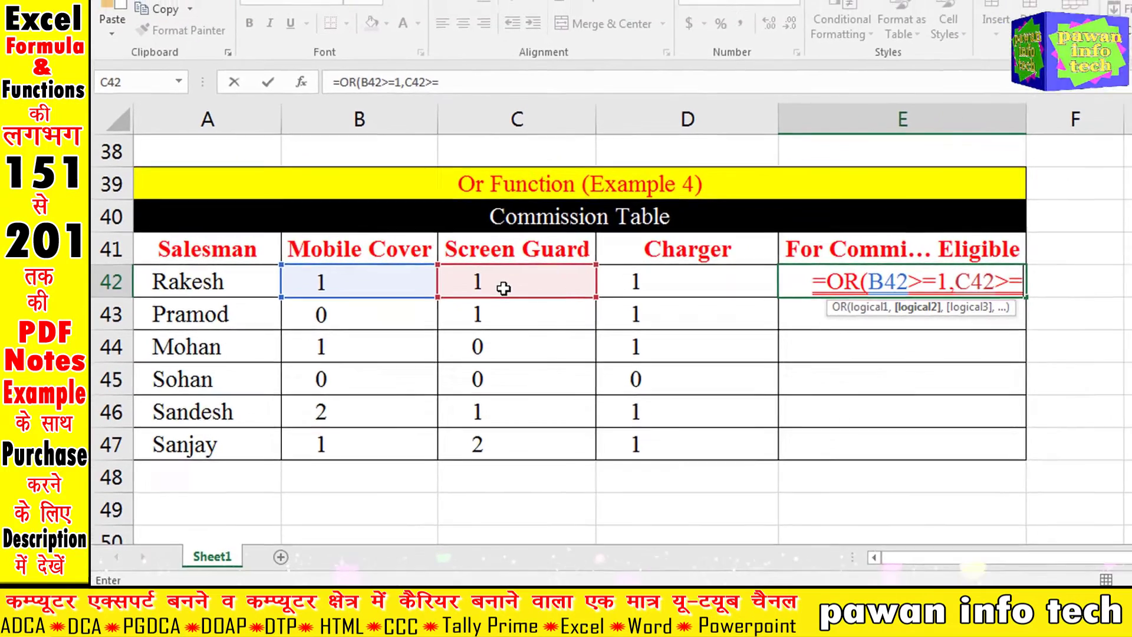
{"action": "type", "text": "1"}
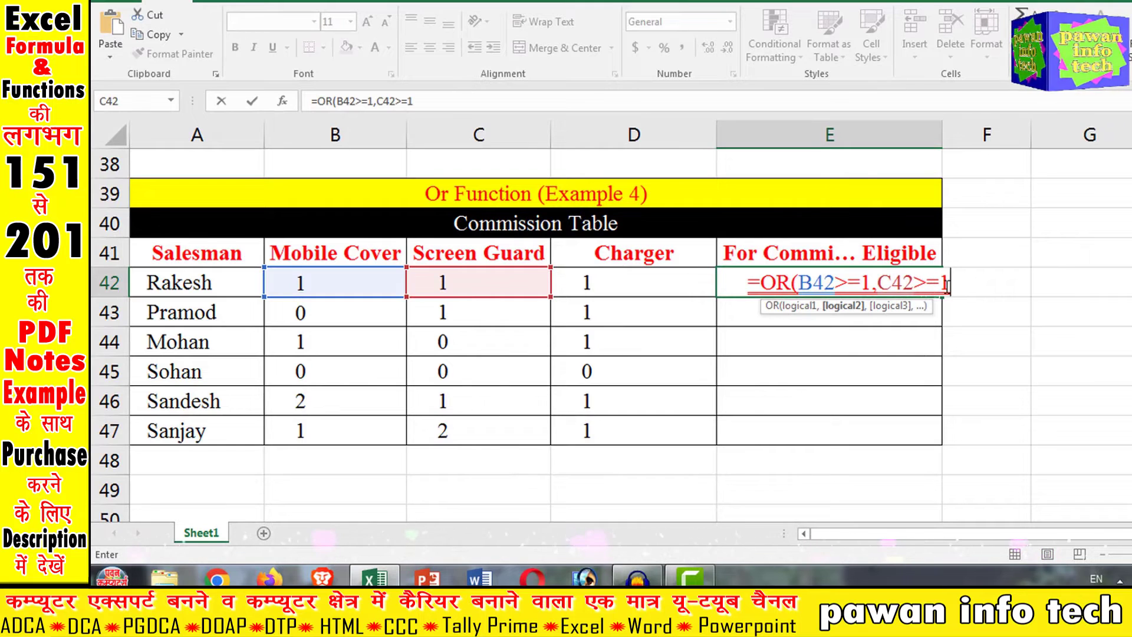
{"action": "type", "text": ","}
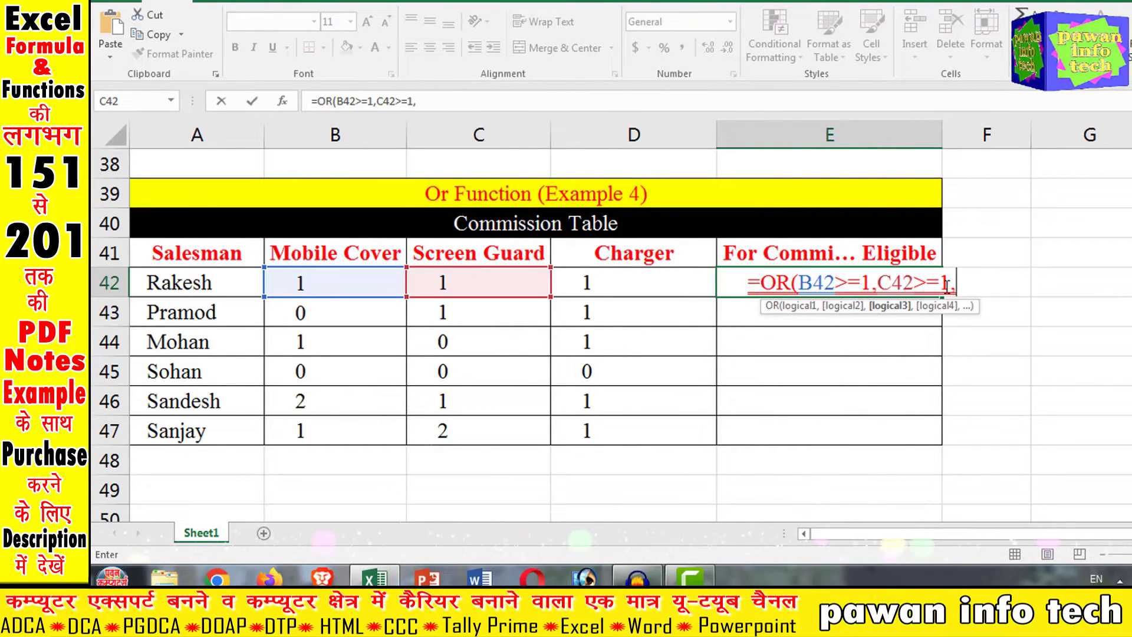
{"action": "left_click", "coordinate": [612, 284]}
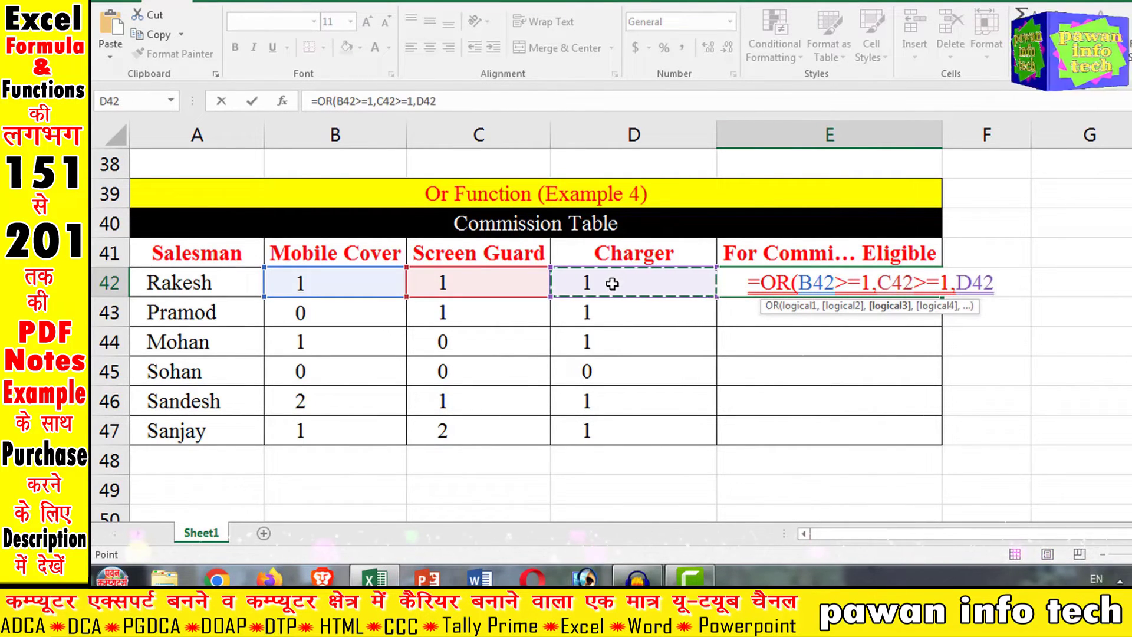
{"action": "type", "text": ">=1"}
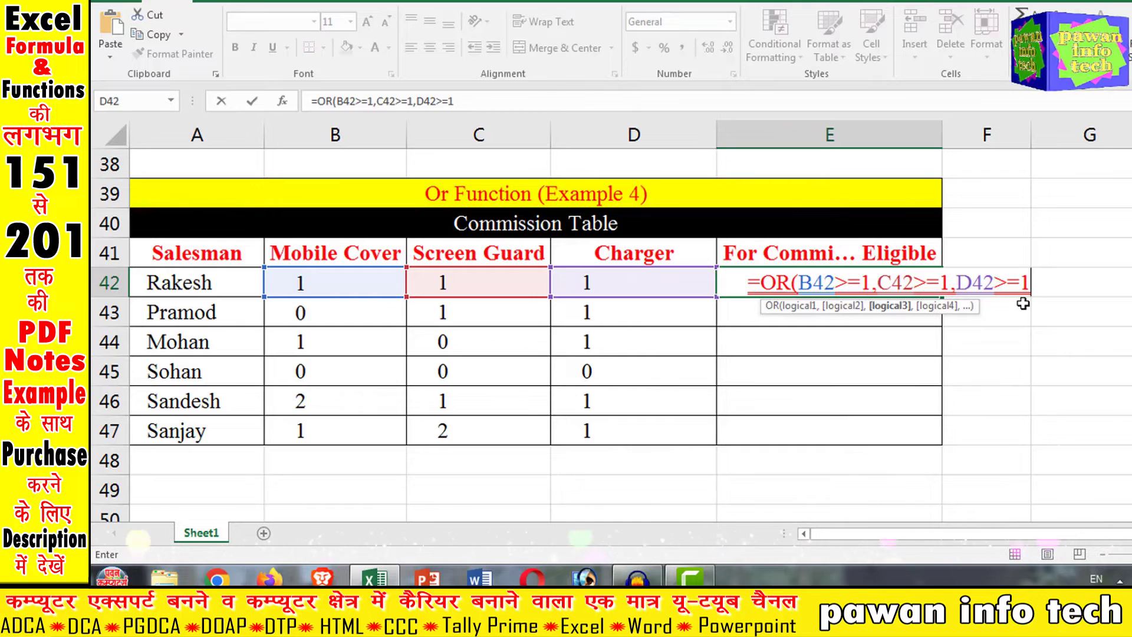
{"action": "type", "text": ")"}
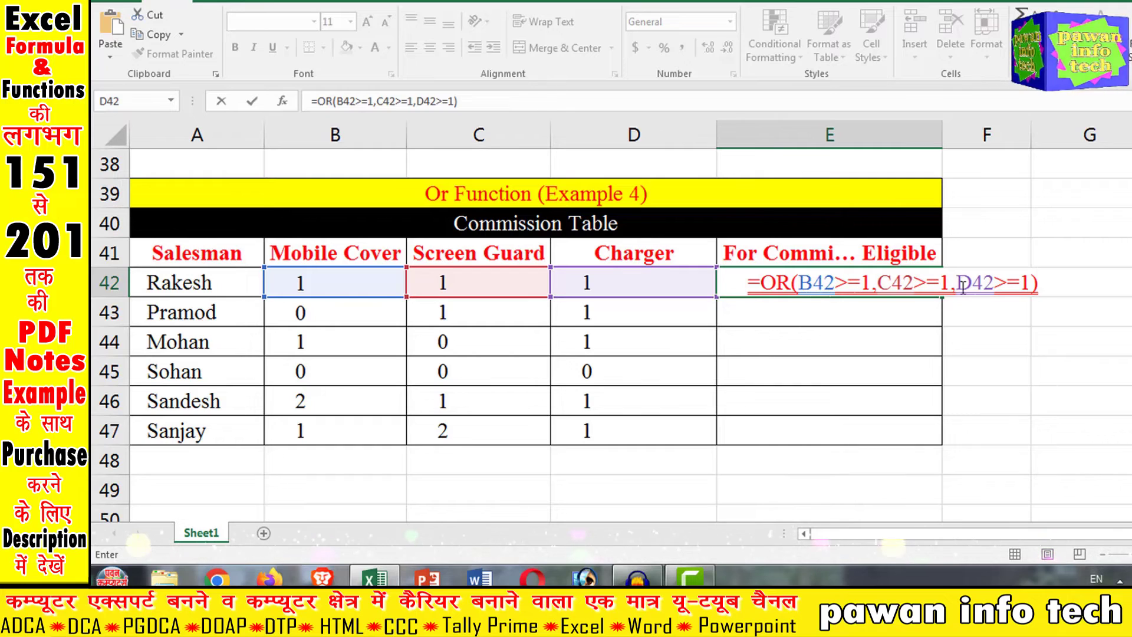
{"action": "key", "text": "Return"}
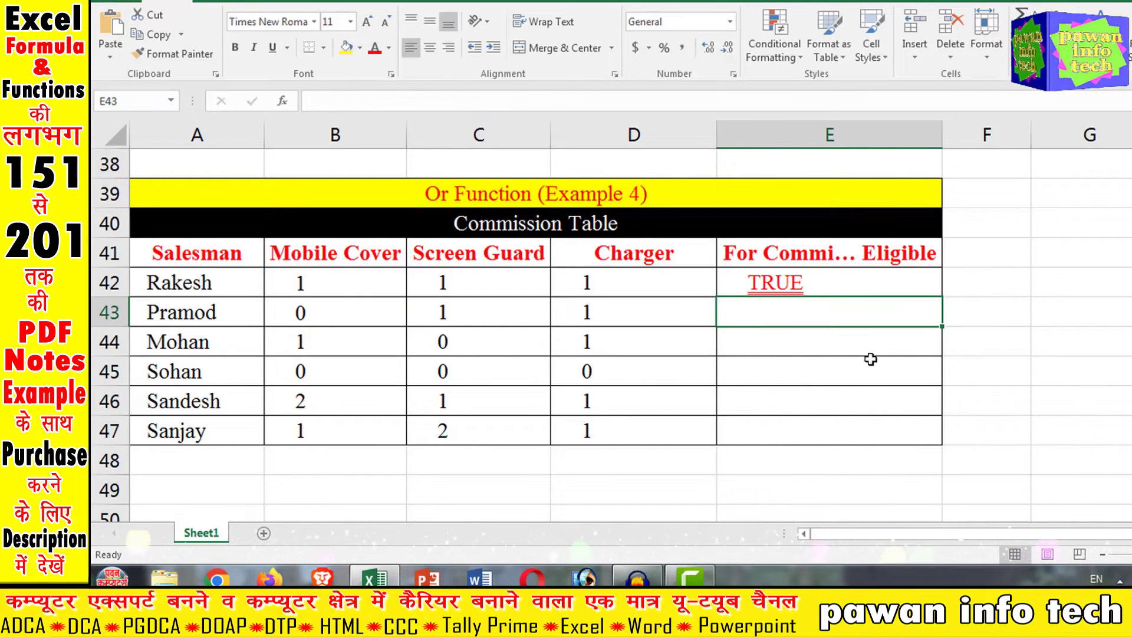
{"action": "left_click", "coordinate": [777, 279]}
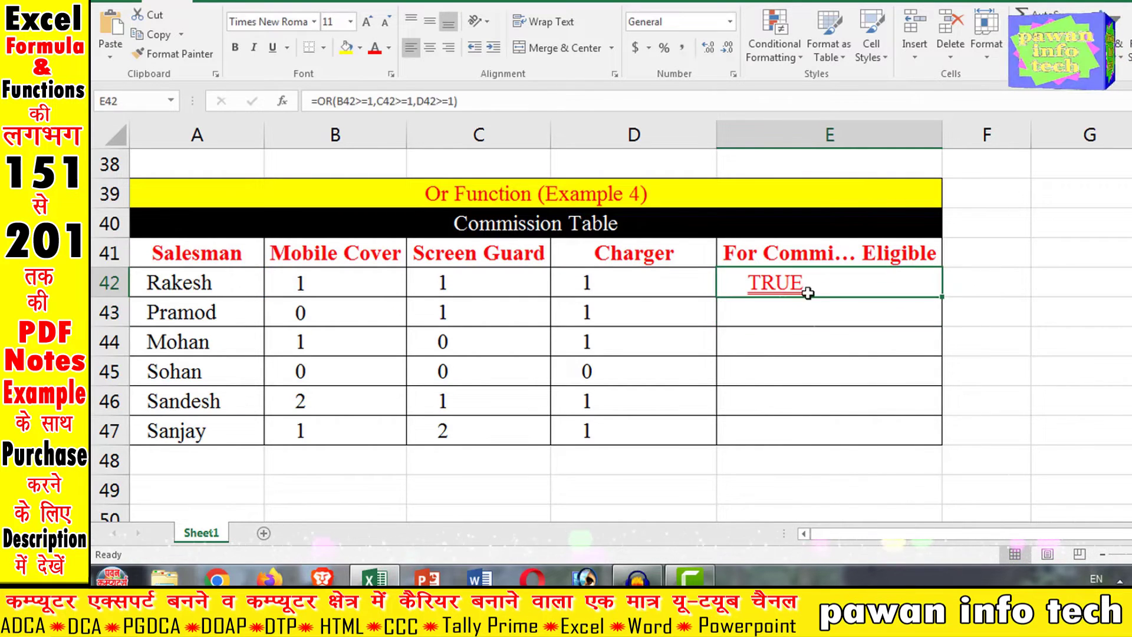
{"action": "left_click", "coordinate": [395, 294]}
{"action": "left_click", "coordinate": [448, 283]}
{"action": "left_click", "coordinate": [590, 283]}
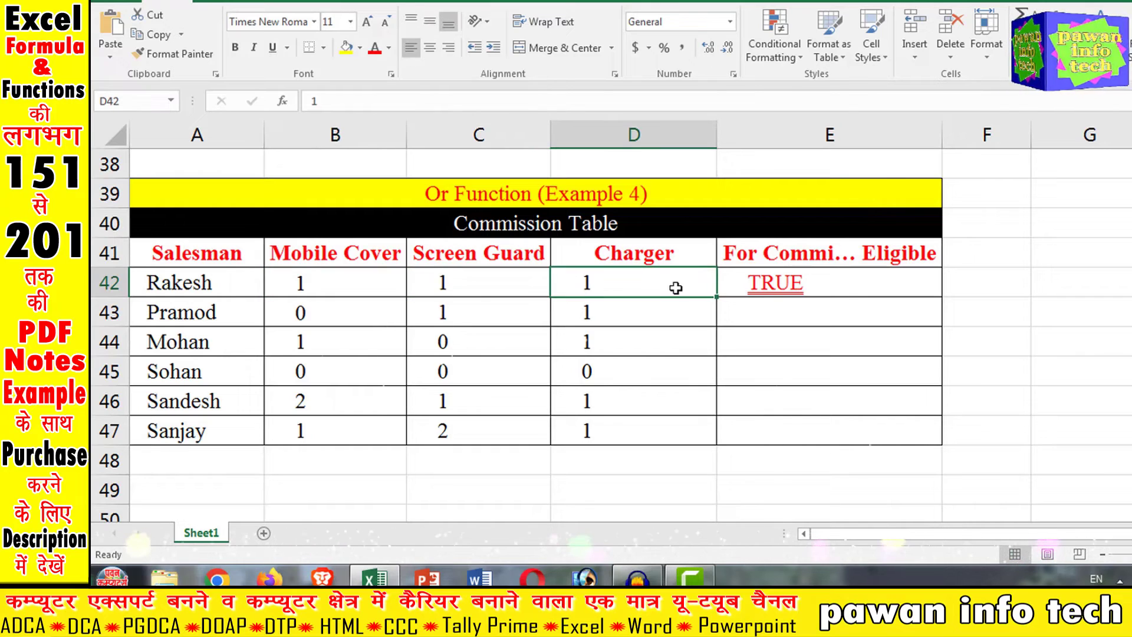
{"action": "left_click", "coordinate": [847, 289]}
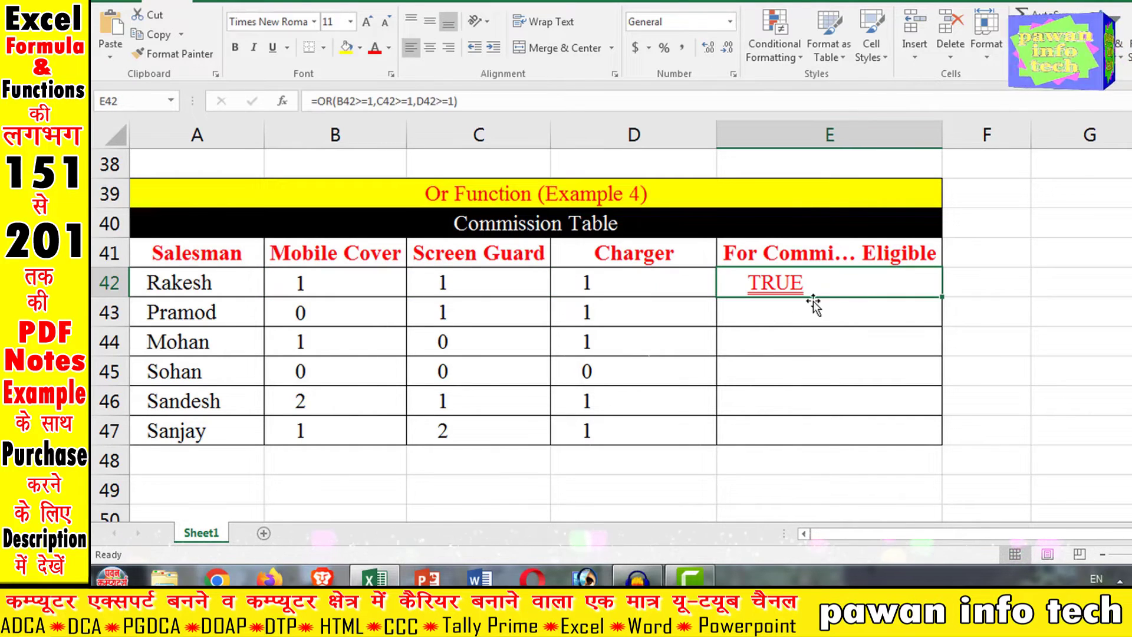
{"action": "double_click", "coordinate": [944, 296]}
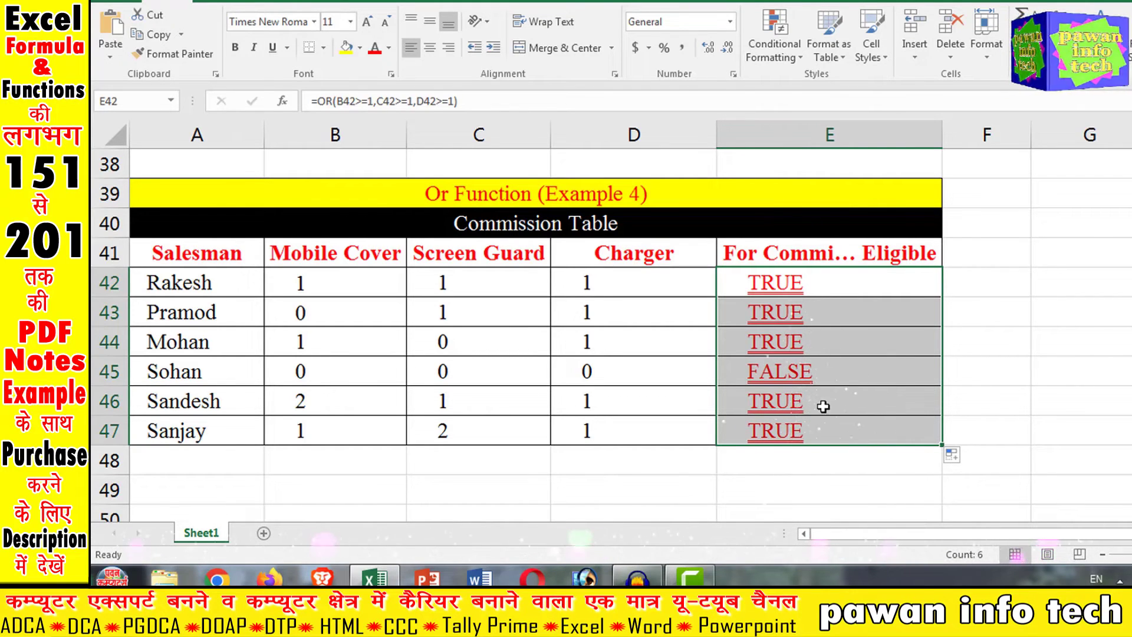
{"action": "left_click", "coordinate": [814, 285]}
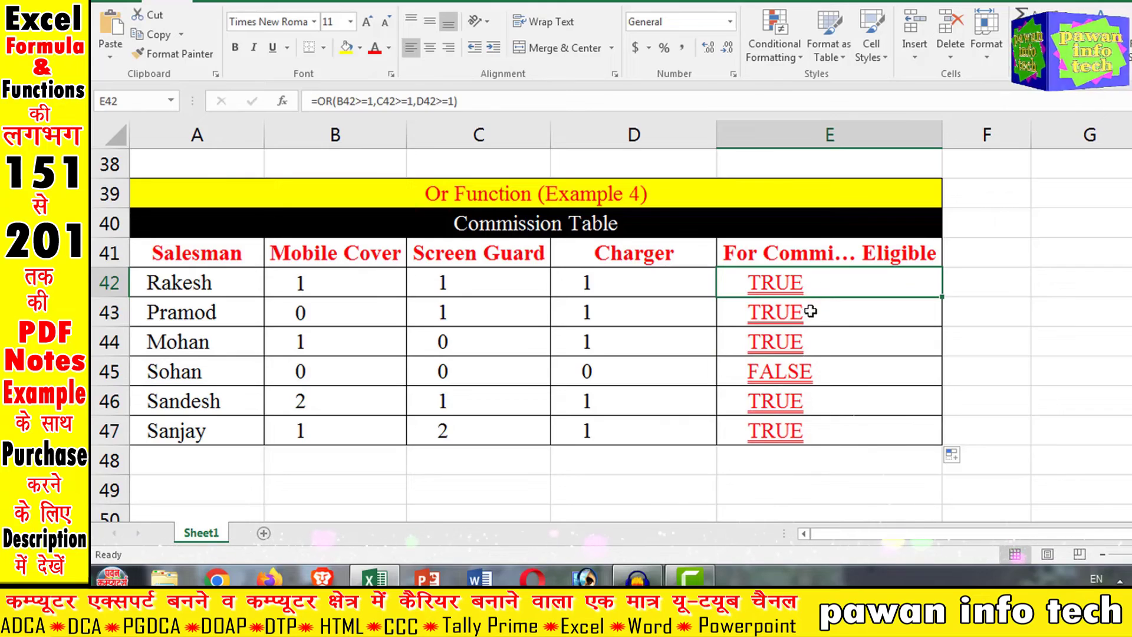
{"action": "left_click", "coordinate": [811, 311]}
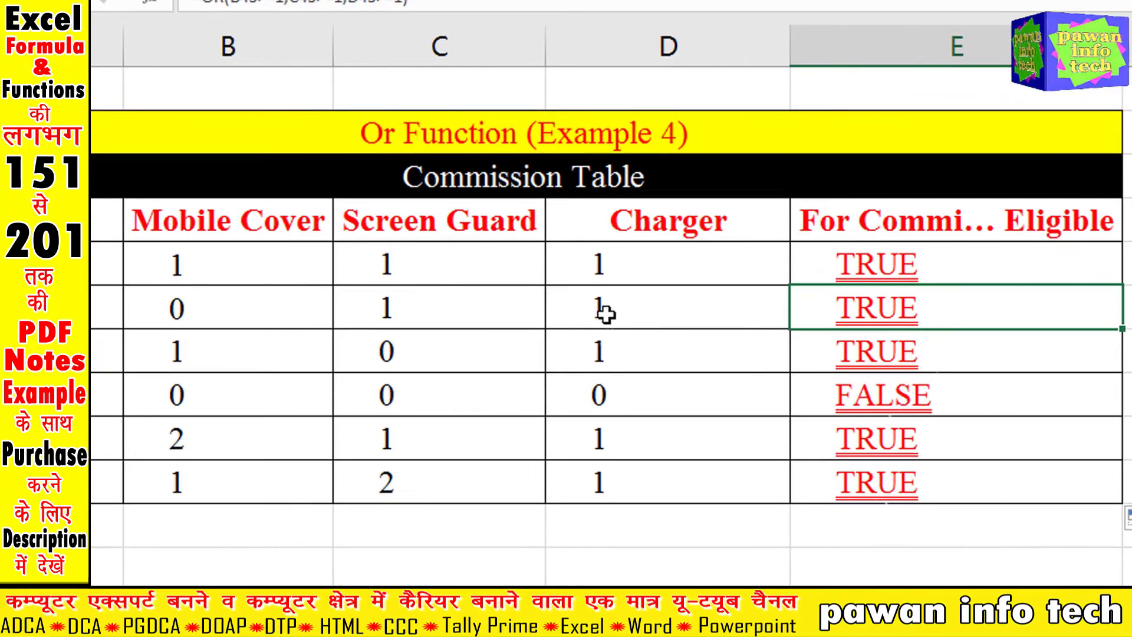
{"action": "left_click", "coordinate": [605, 312]}
{"action": "left_click", "coordinate": [480, 319]}
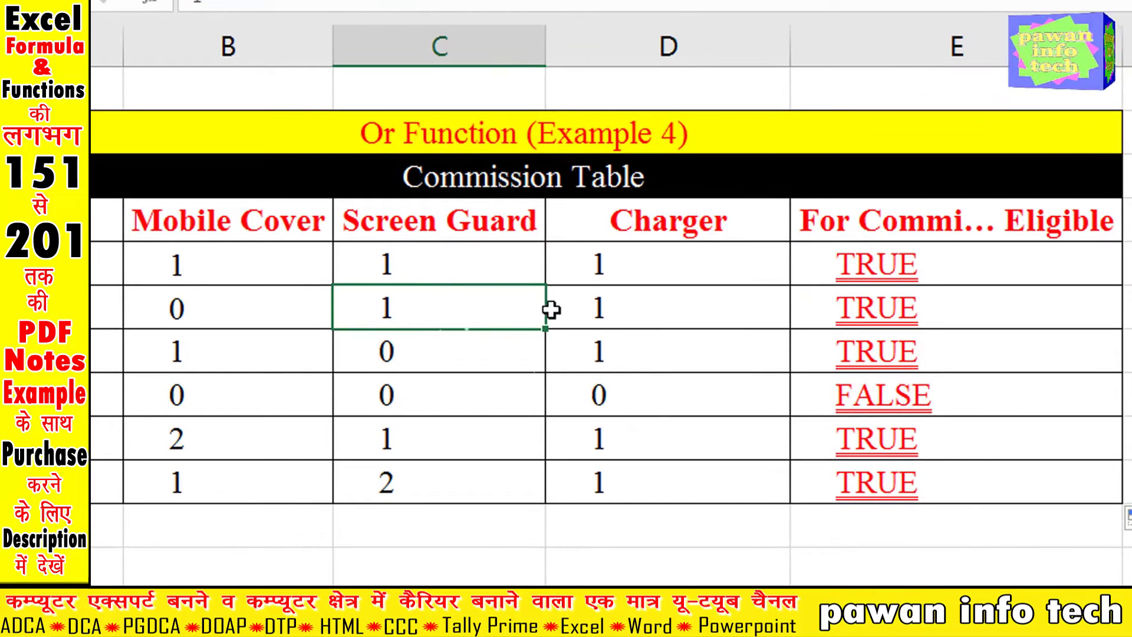
{"action": "left_click", "coordinate": [913, 365]}
{"action": "left_click", "coordinate": [635, 353]}
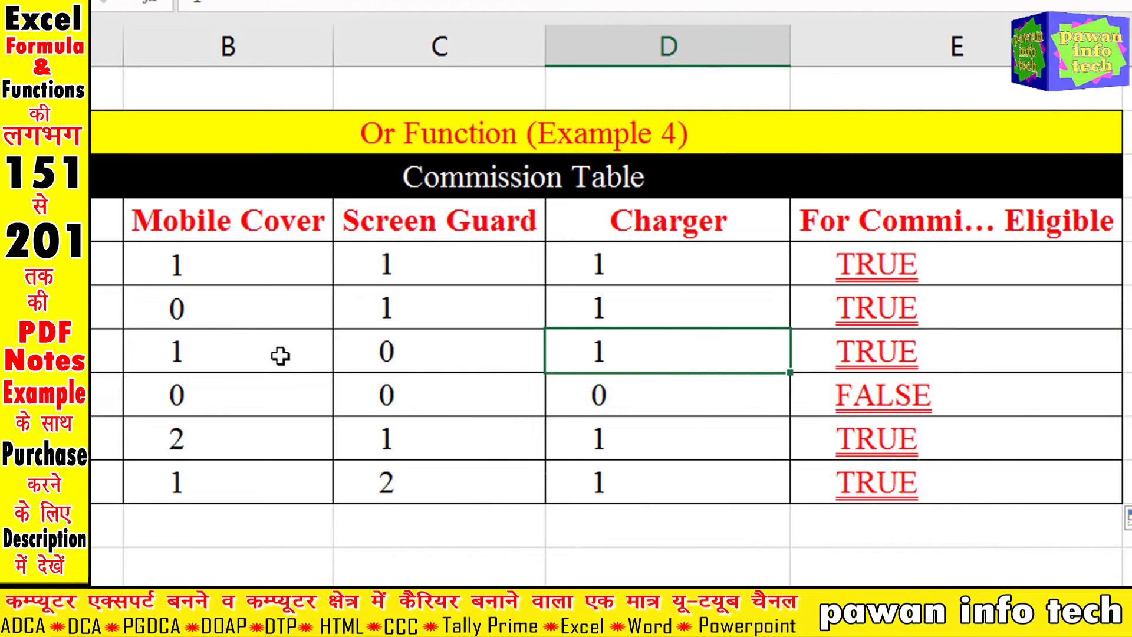
{"action": "left_click", "coordinate": [280, 355]}
{"action": "left_click", "coordinate": [426, 353]}
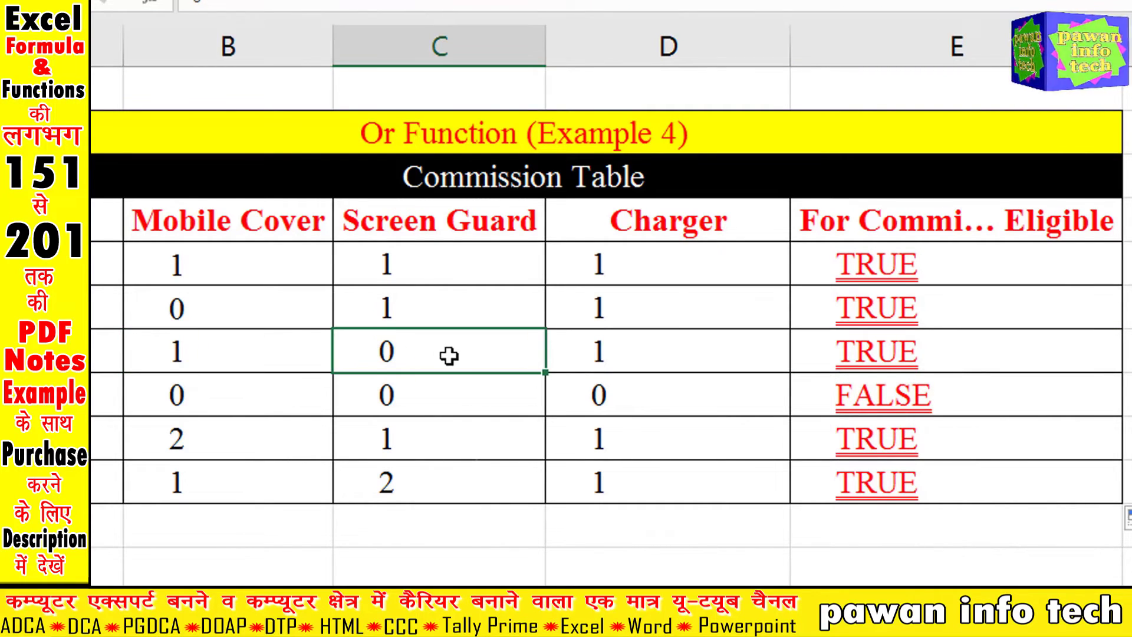
{"action": "left_click", "coordinate": [921, 401]}
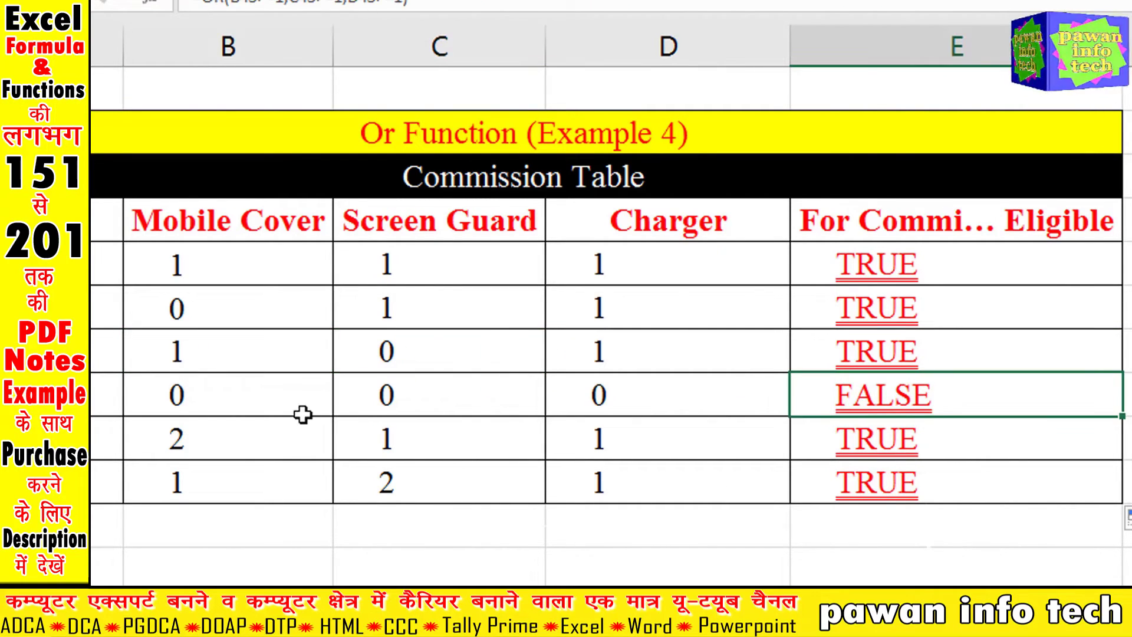
{"action": "left_click", "coordinate": [225, 397]}
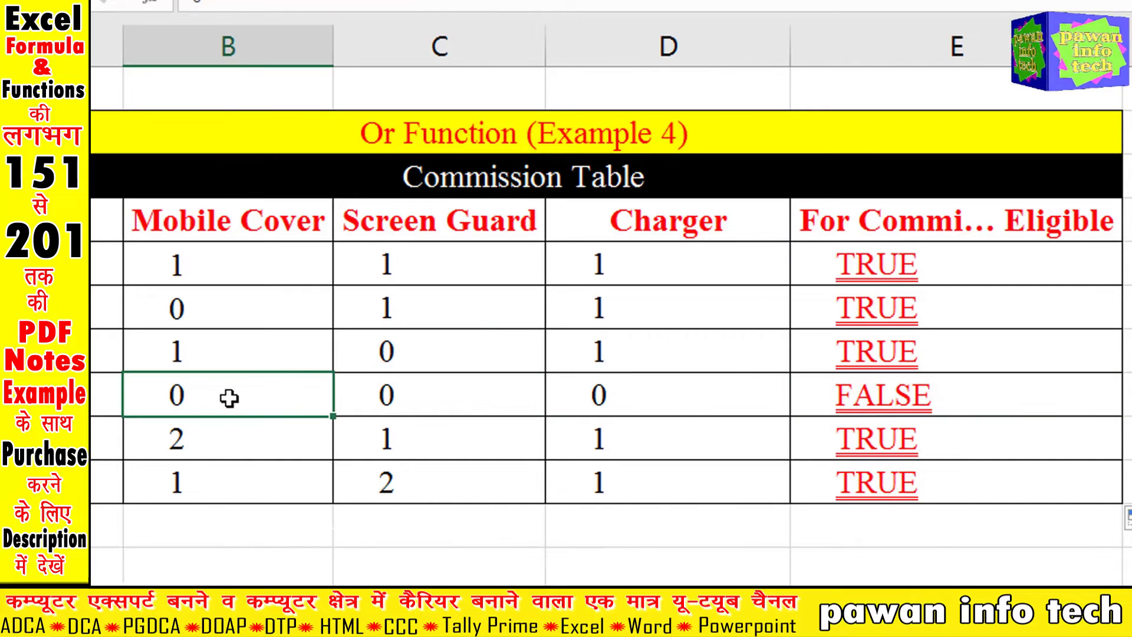
{"action": "left_click", "coordinate": [443, 399]}
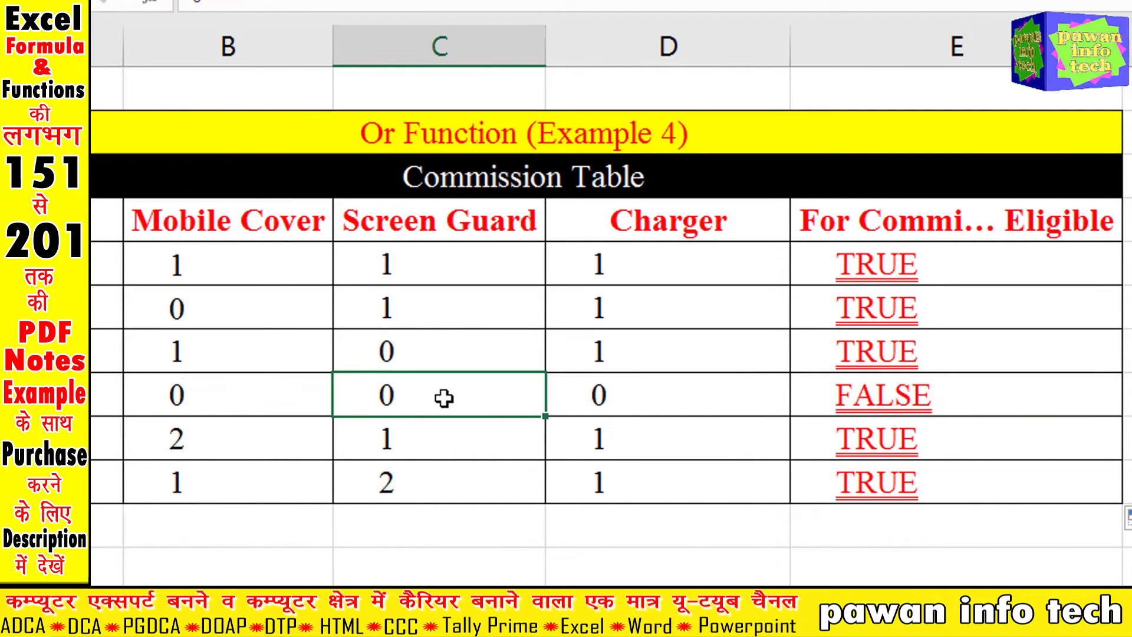
{"action": "left_click", "coordinate": [660, 405]}
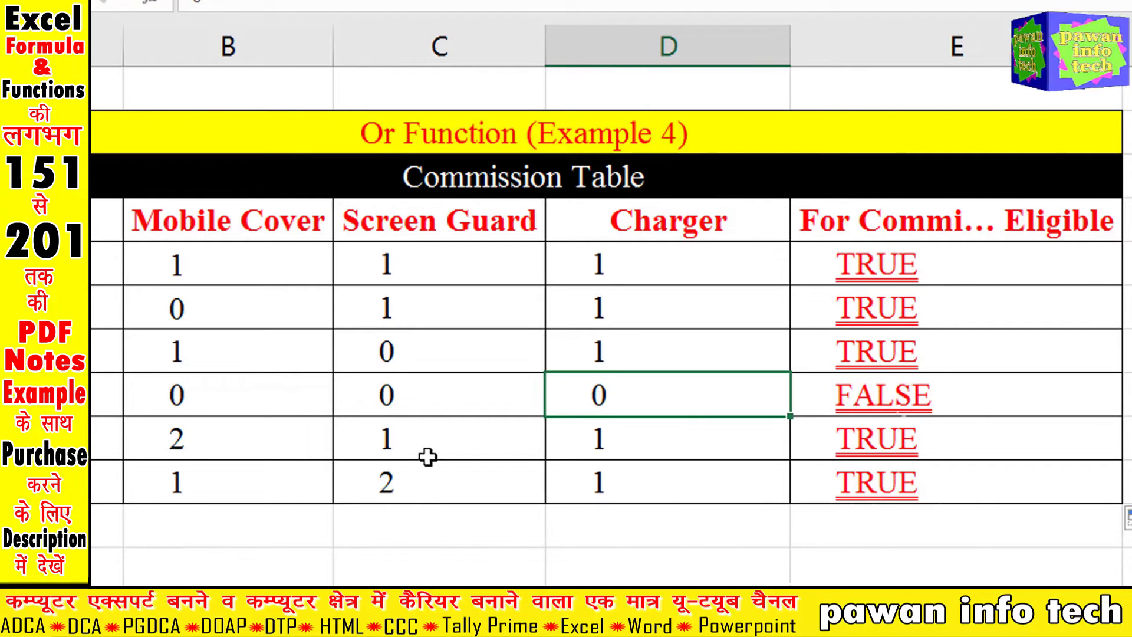
{"action": "left_click", "coordinate": [213, 443]}
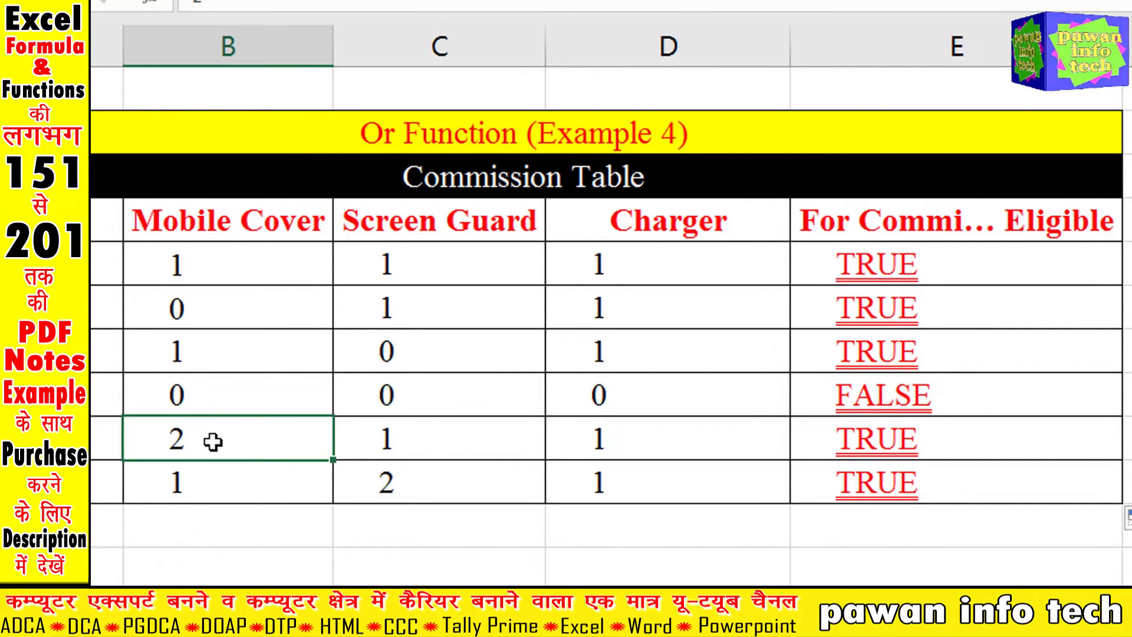
{"action": "left_click", "coordinate": [445, 444]}
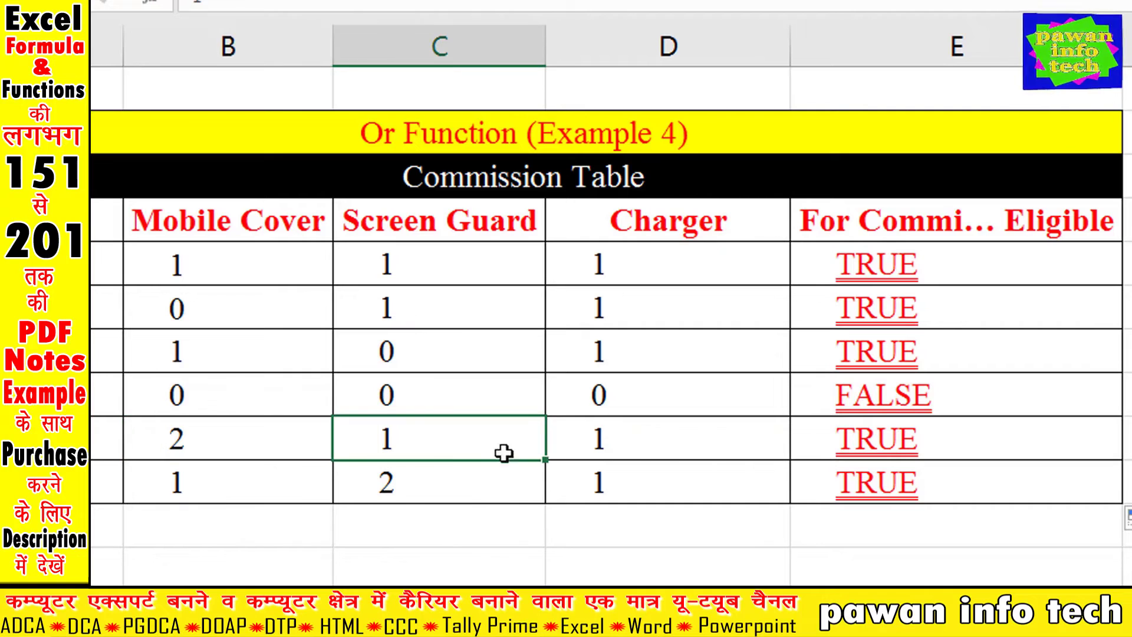
{"action": "left_click", "coordinate": [662, 451]}
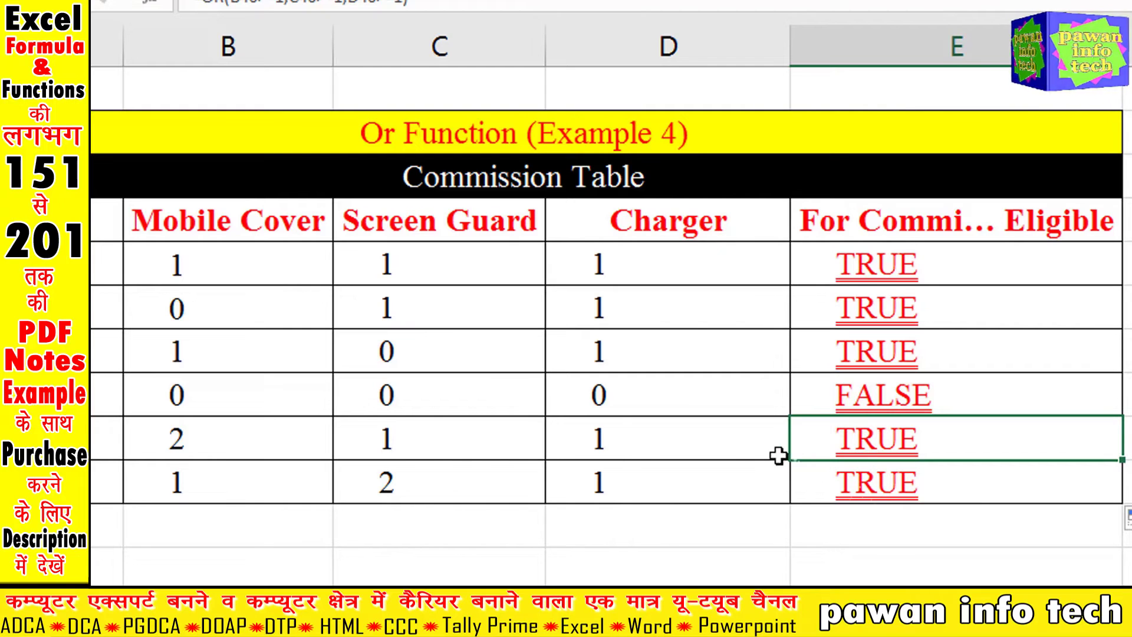
{"action": "left_click", "coordinate": [238, 270]}
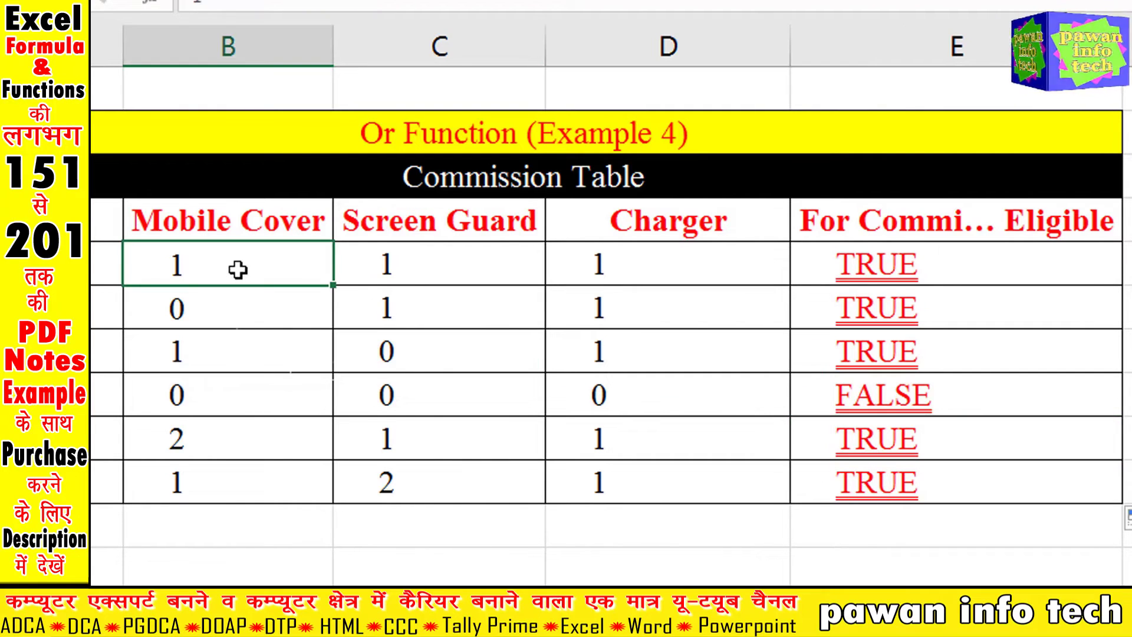
{"action": "type", "text": "0"}
{"action": "key", "text": "Tab"}
{"action": "type", "text": "0"}
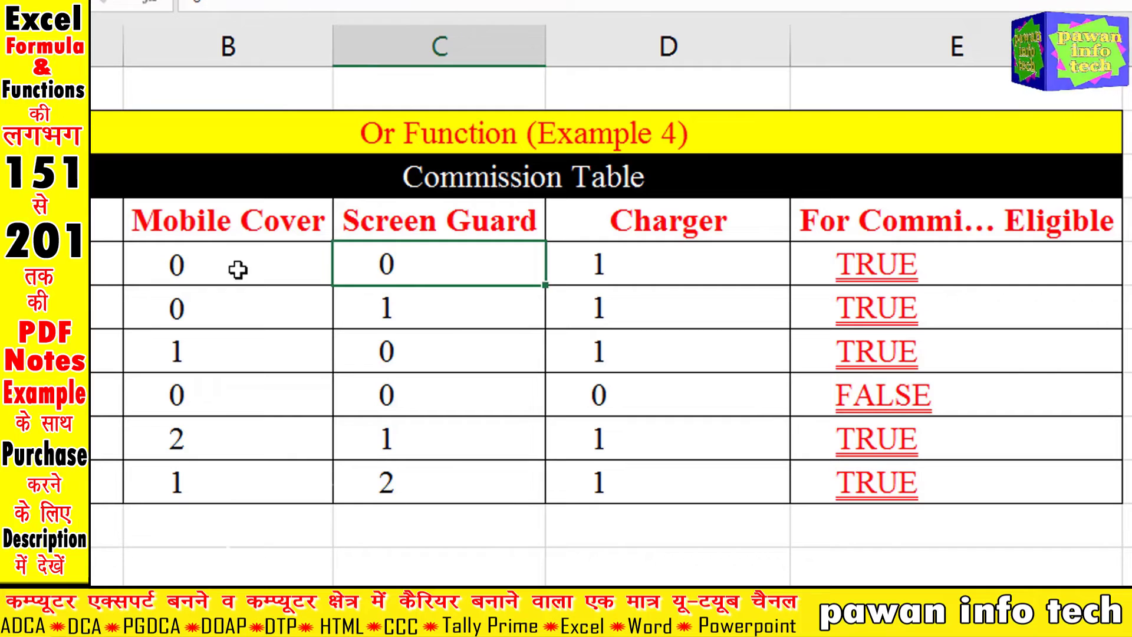
{"action": "key", "text": "Tab"}
{"action": "type", "text": "0"}
{"action": "key", "text": "Return"}
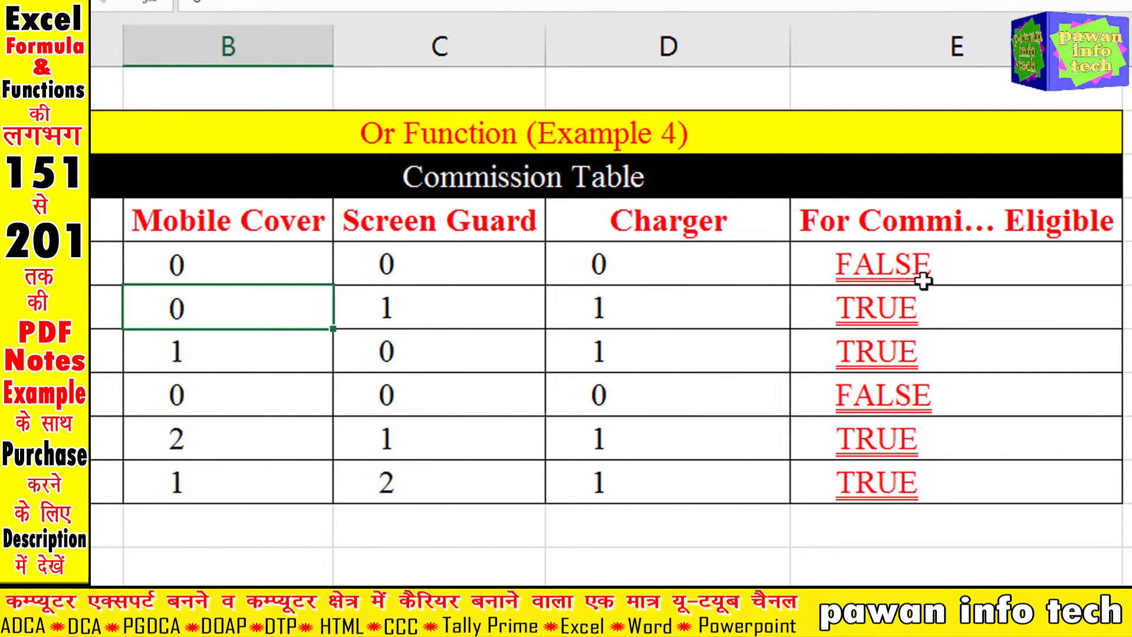
{"action": "left_click", "coordinate": [244, 267]}
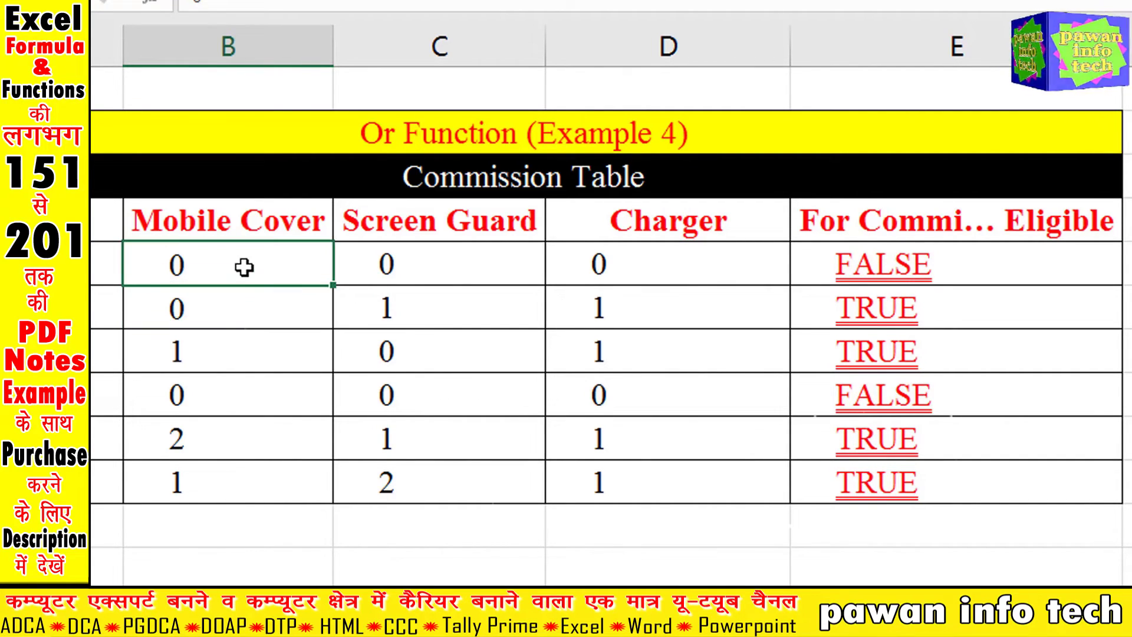
{"action": "type", "text": "1"}
{"action": "key", "text": "Return"}
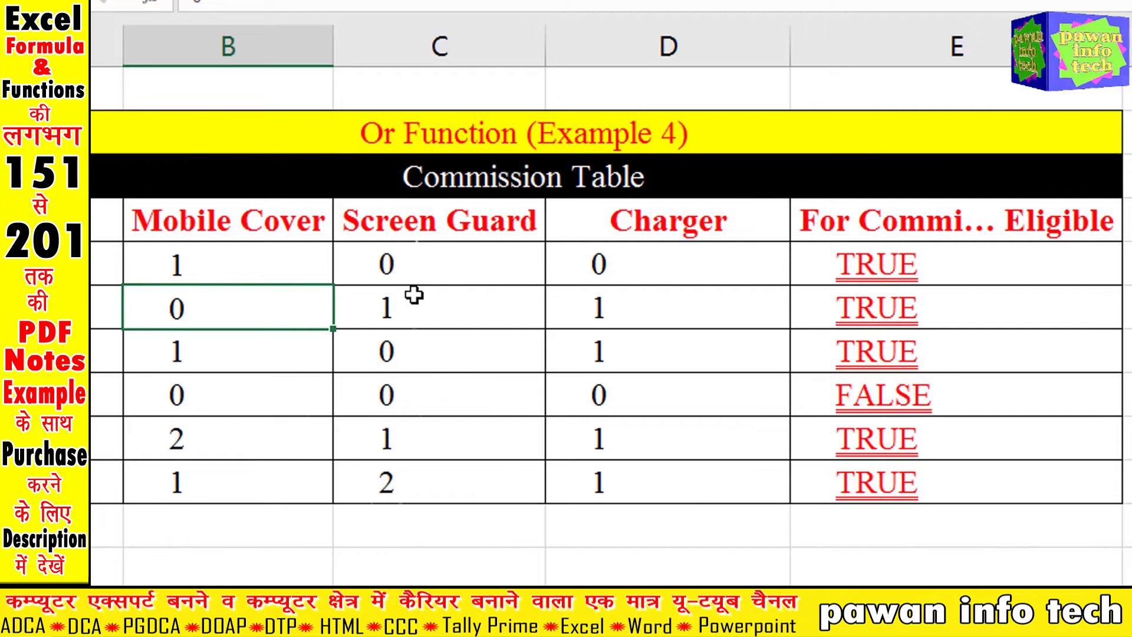
{"action": "left_click", "coordinate": [472, 269]}
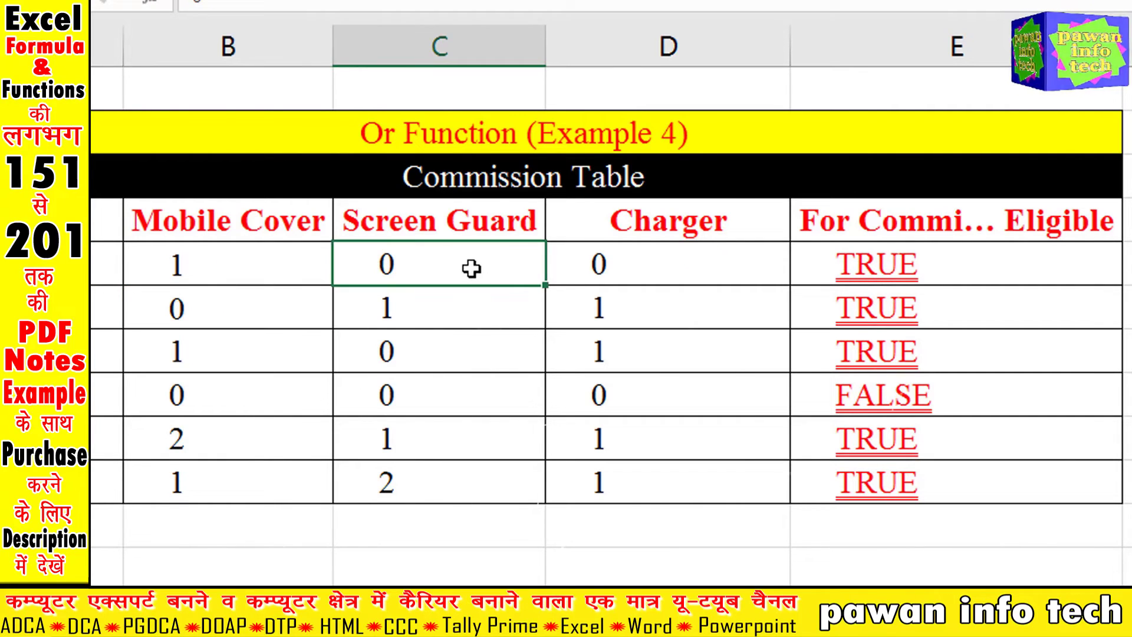
{"action": "type", "text": "1"}
{"action": "key", "text": "Down"}
{"action": "key", "text": "Up"}
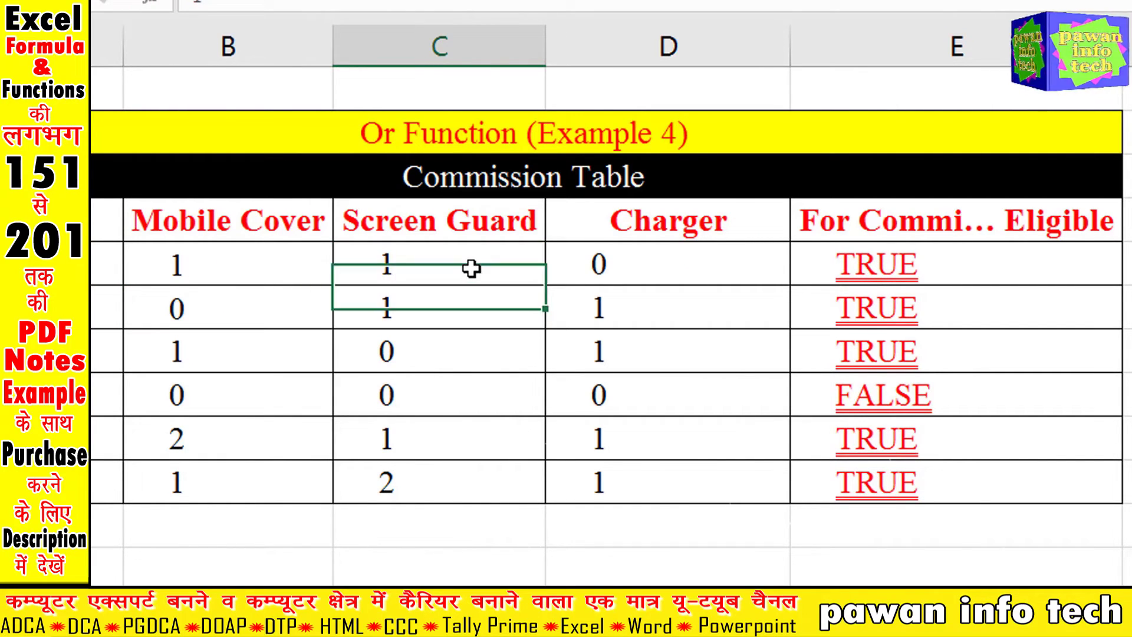
{"action": "key", "text": "Right"}
{"action": "key", "text": "Down"}
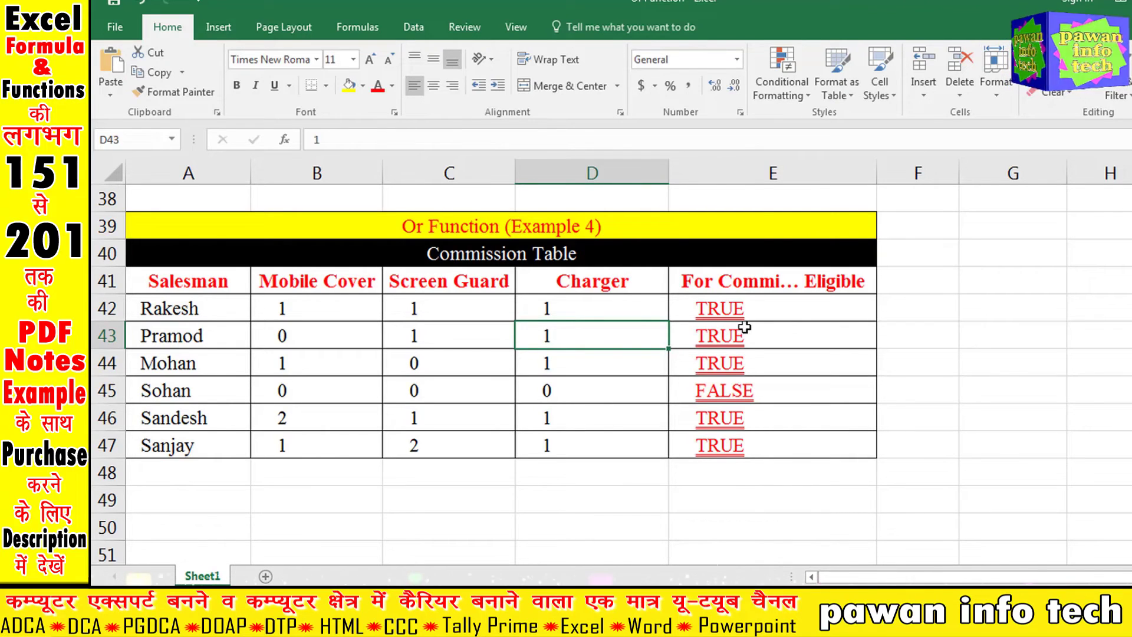
Step: Copy E42's OR formula into F42 and insert IF( right after its equals sign
{"action": "double_click", "coordinate": [751, 317]}
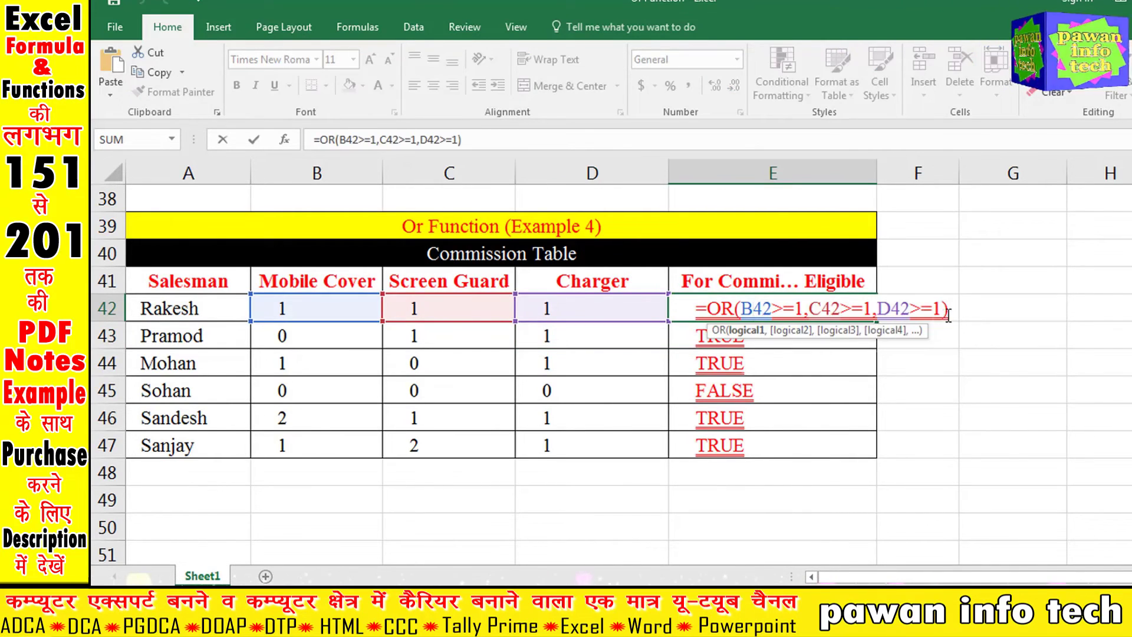
{"action": "left_click_drag", "start_coordinate": [947, 308], "coordinate": [690, 327]}
{"action": "key", "text": "ctrl+c"}
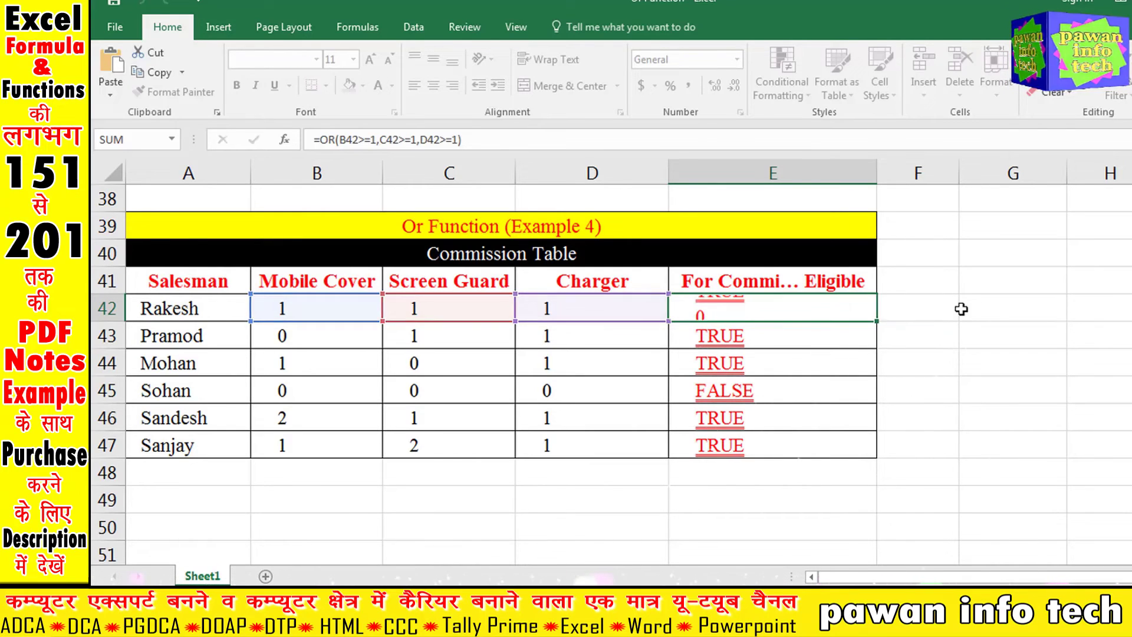
{"action": "key", "text": "Return"}
{"action": "left_click", "coordinate": [921, 307]}
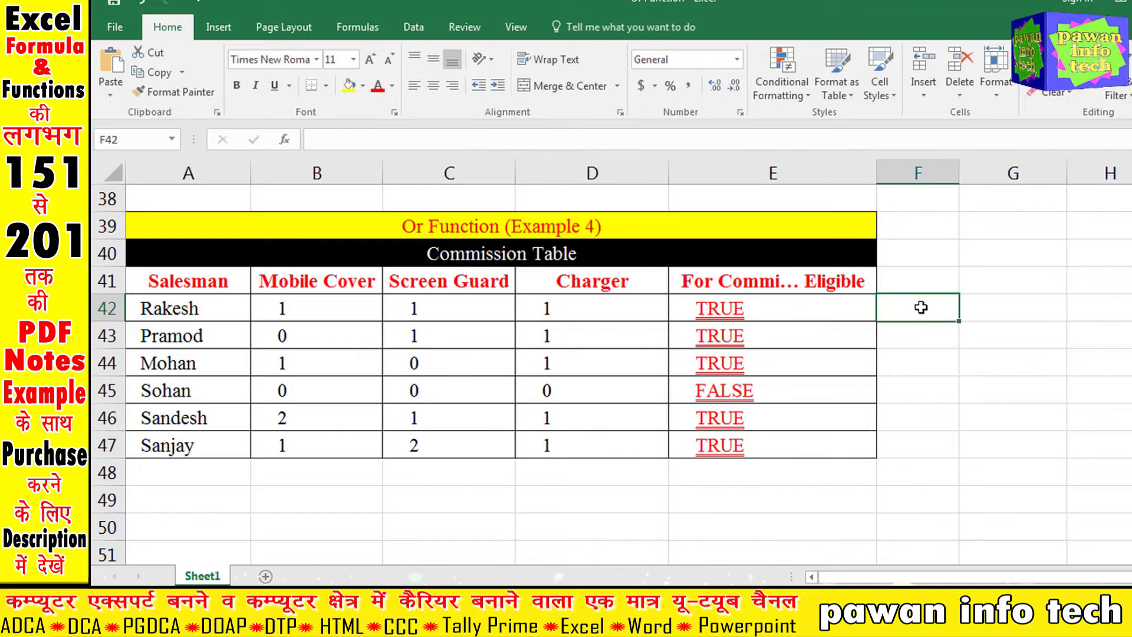
{"action": "key", "text": "ctrl+v"}
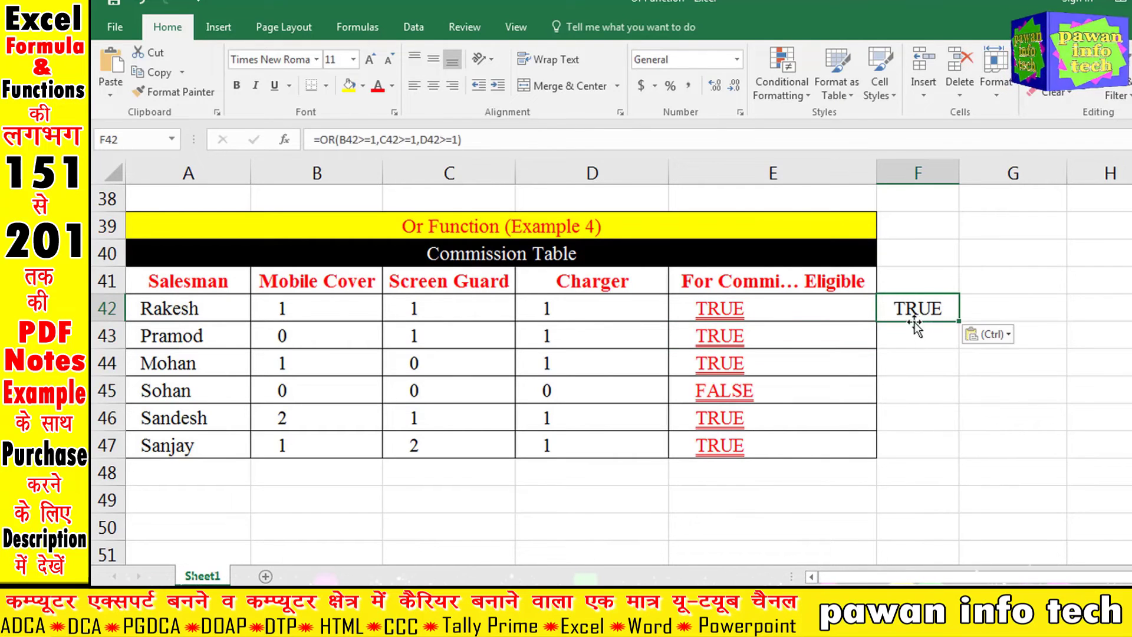
{"action": "double_click", "coordinate": [922, 308]}
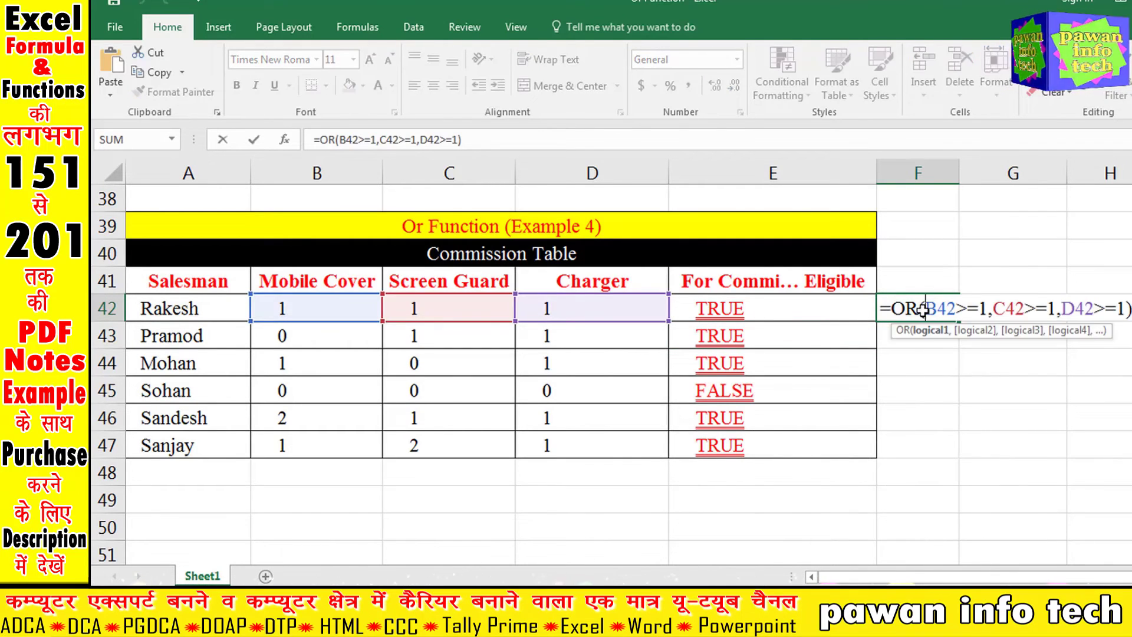
{"action": "left_click", "coordinate": [892, 307]}
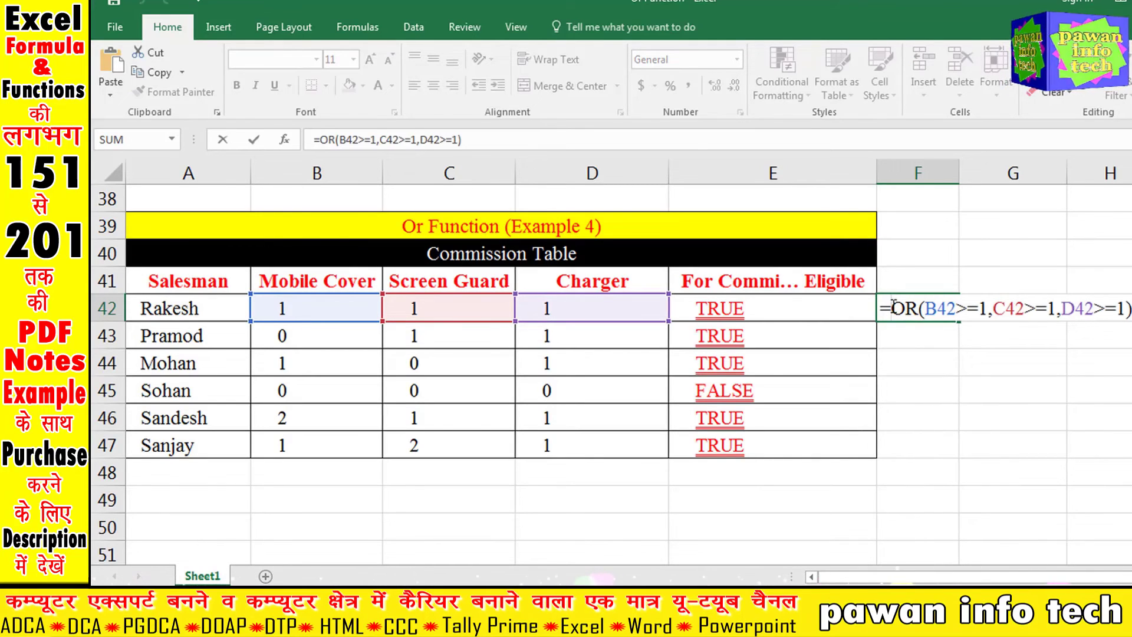
{"action": "type", "text": "if"}
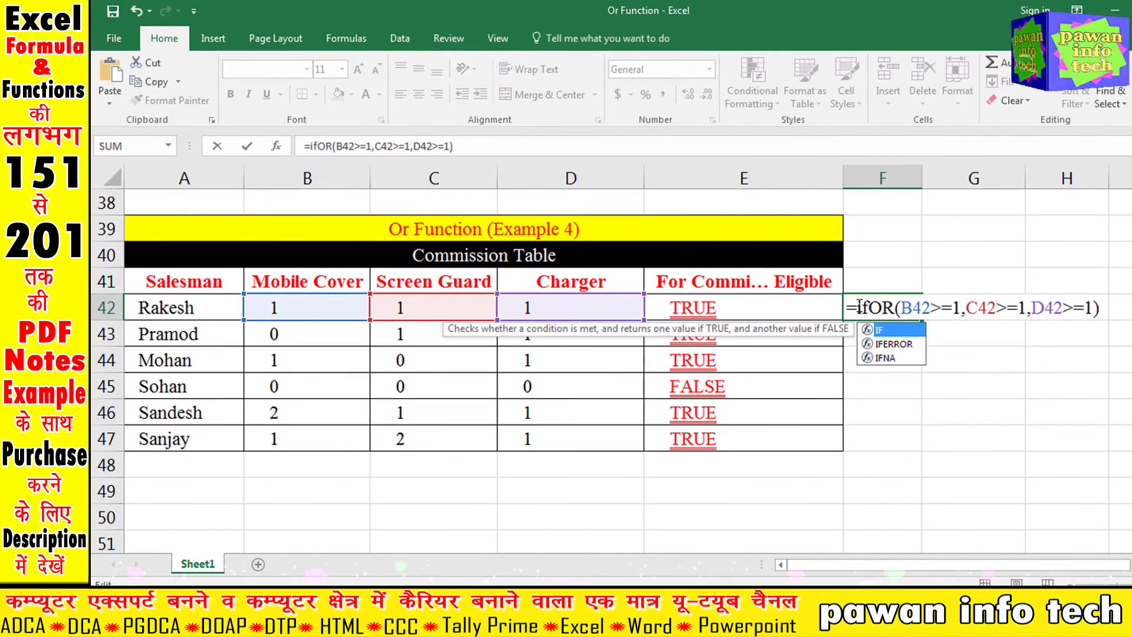
{"action": "type", "text": "("}
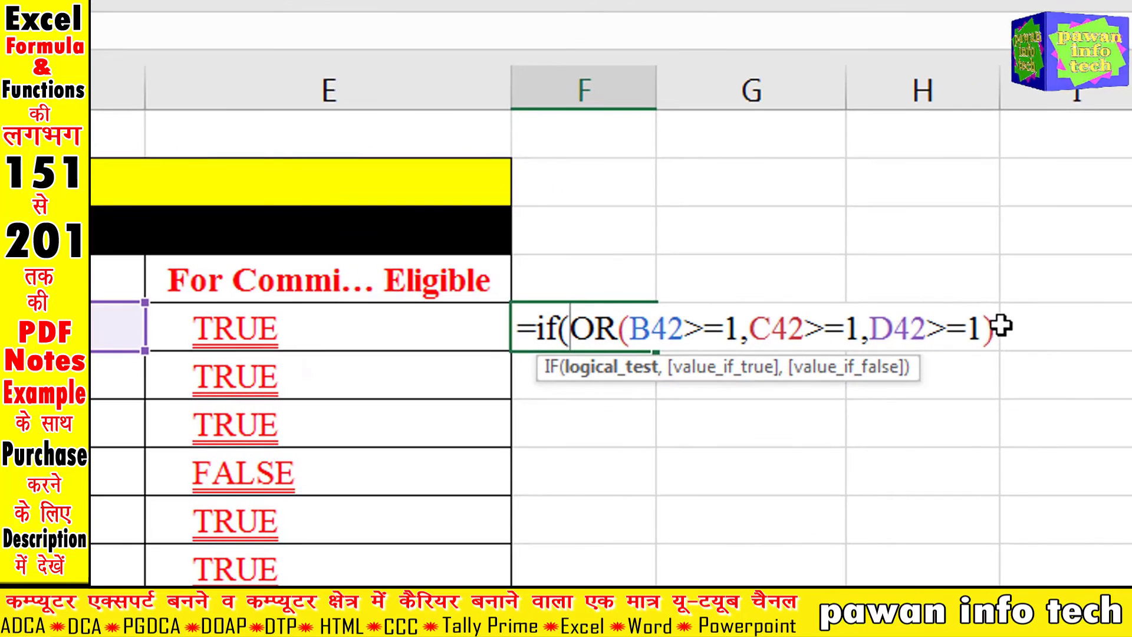
Step: Complete F42 as =IF(OR(B42>=1,C42>=1,D42>=1),1000,"Work Hard")
{"action": "left_click", "coordinate": [967, 323]}
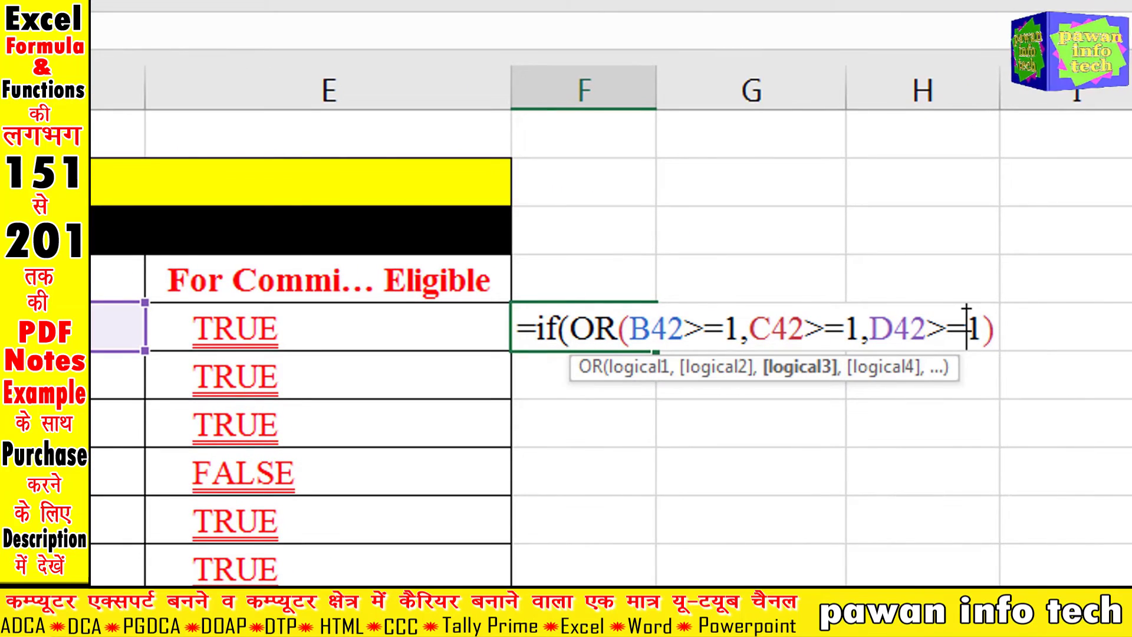
{"action": "key", "text": "End"}
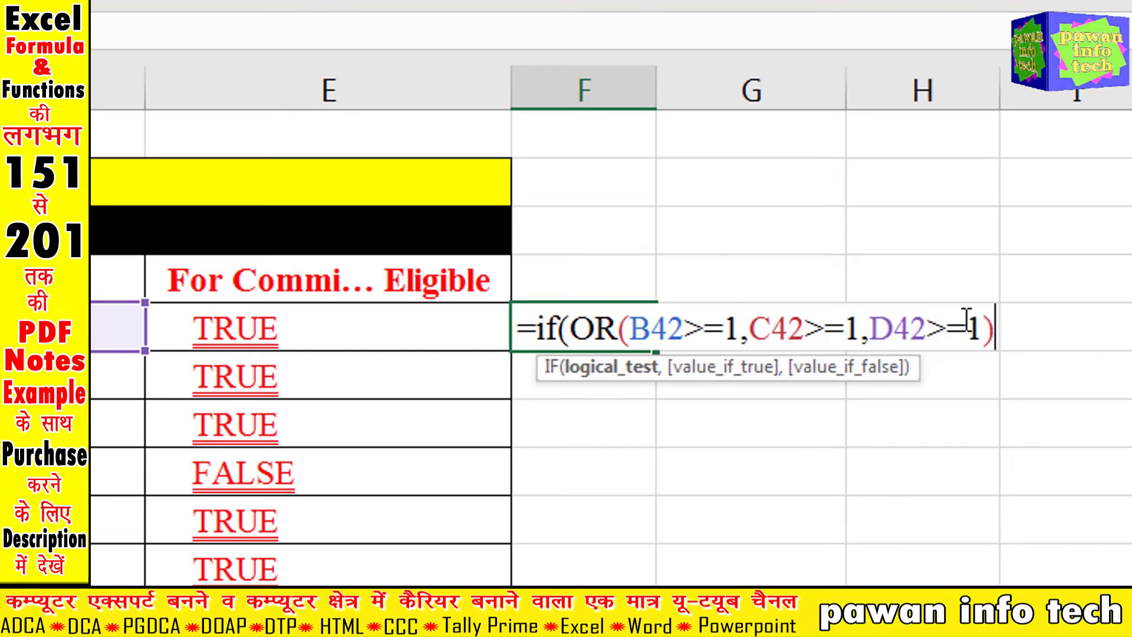
{"action": "type", "text": ","}
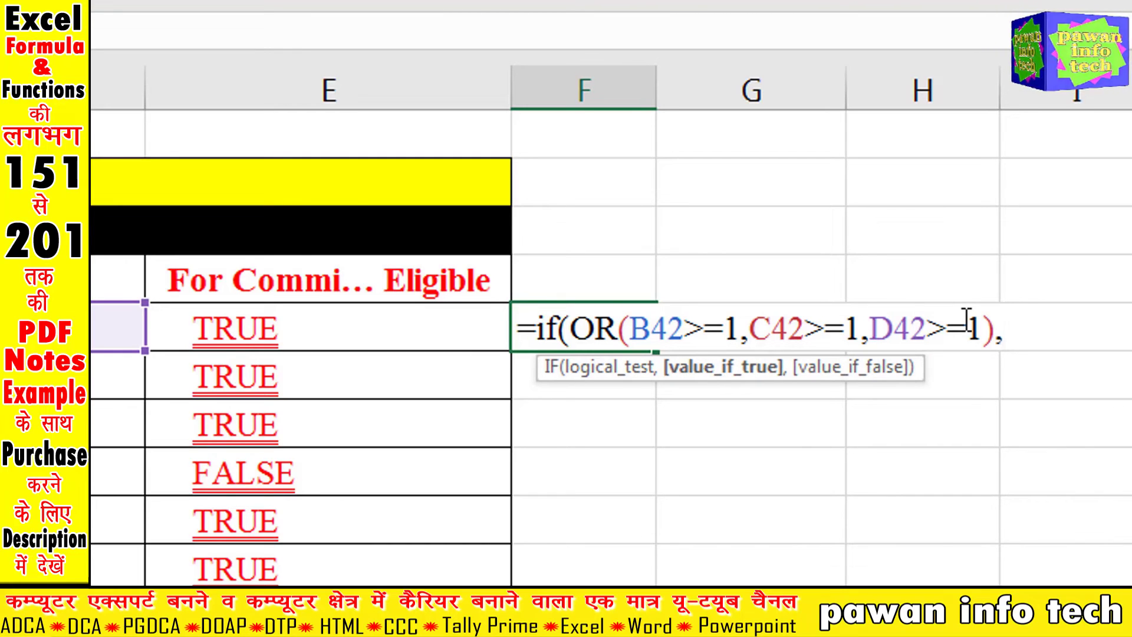
{"action": "type", "text": "1"}
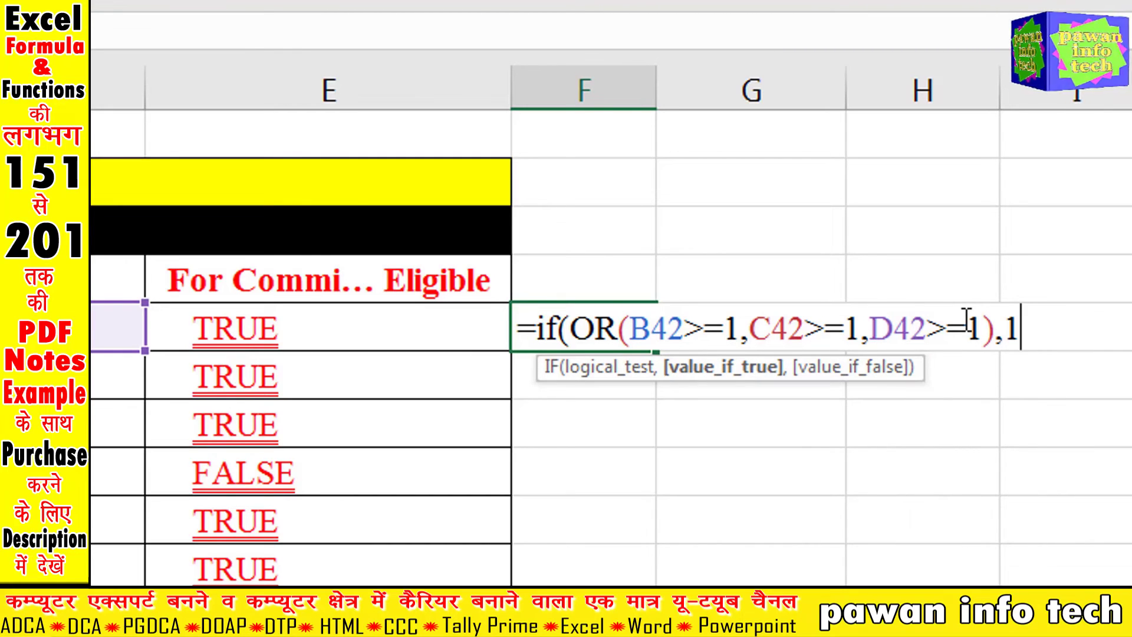
{"action": "type", "text": "000"}
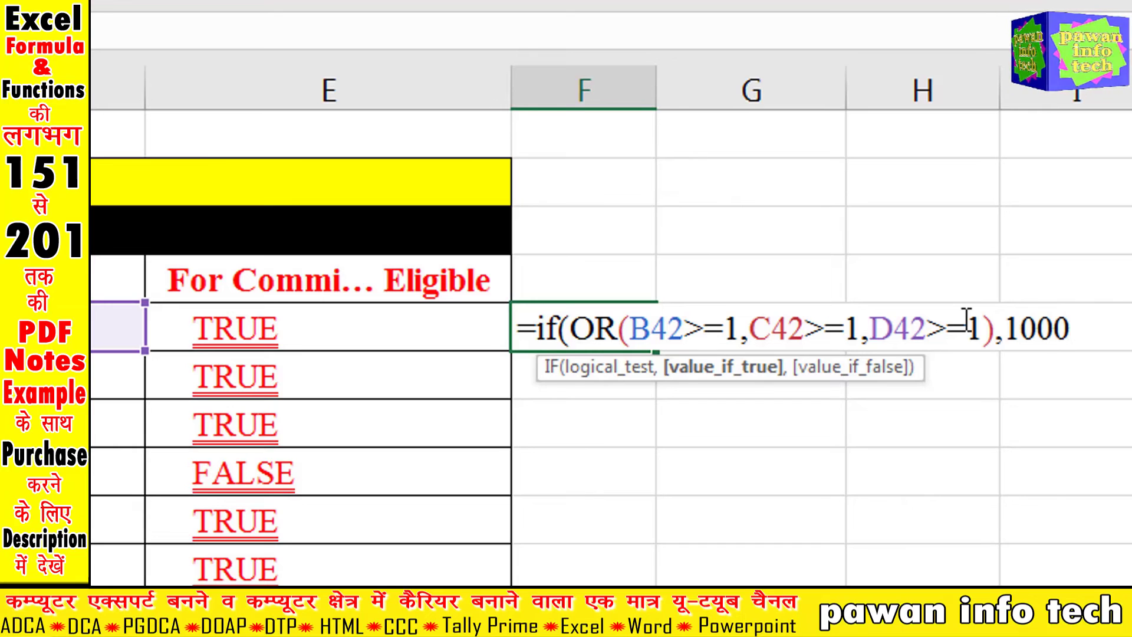
{"action": "type", "text": ",\""}
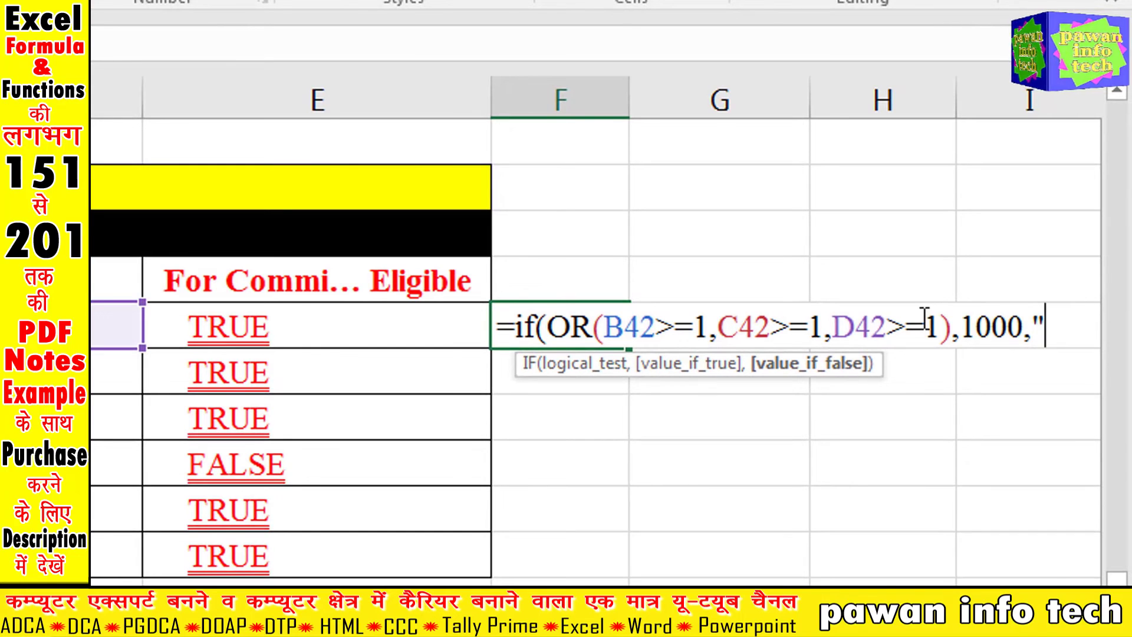
{"action": "type", "text": "Work"}
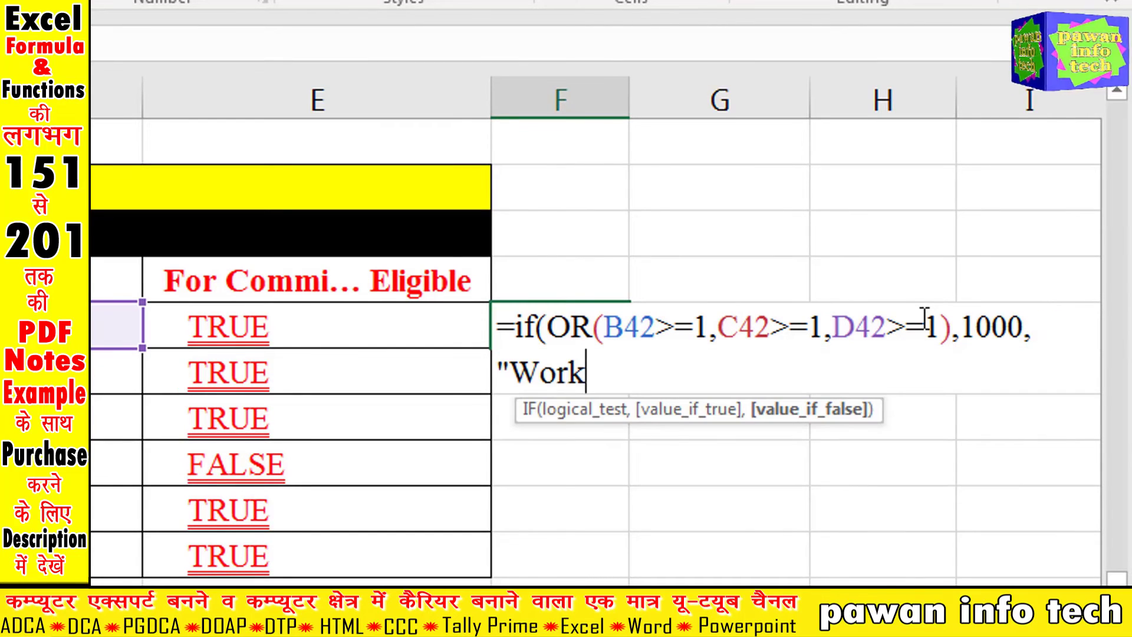
{"action": "type", "text": " ar"}
{"action": "key", "text": "BackSpace"}
{"action": "key", "text": "BackSpace"}
{"action": "type", "text": "Ha"}
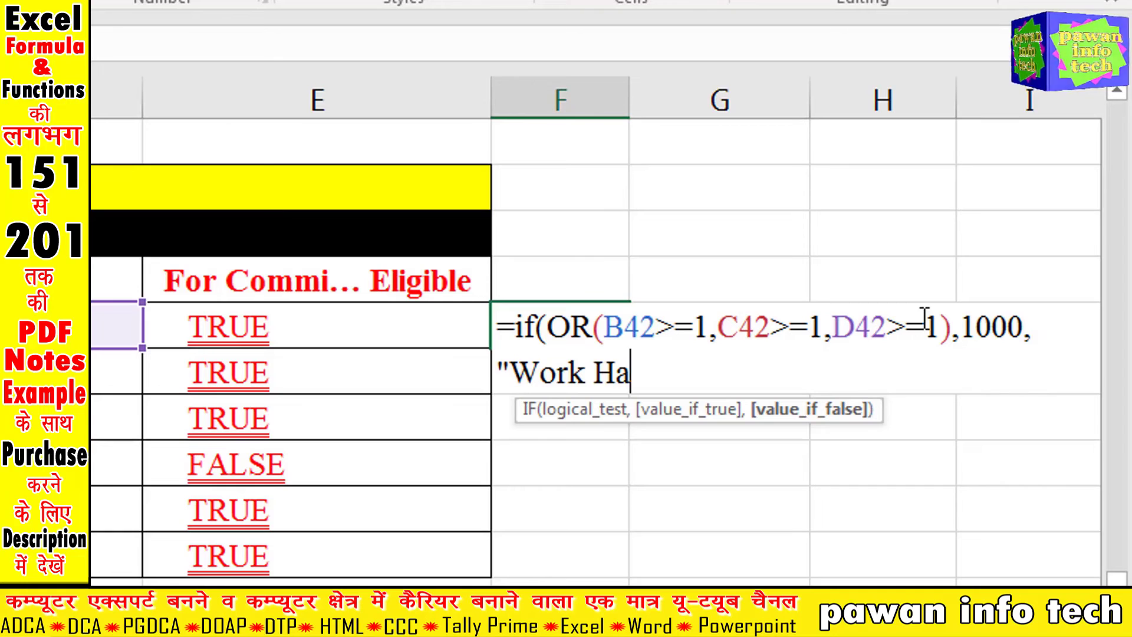
{"action": "type", "text": "rd\""}
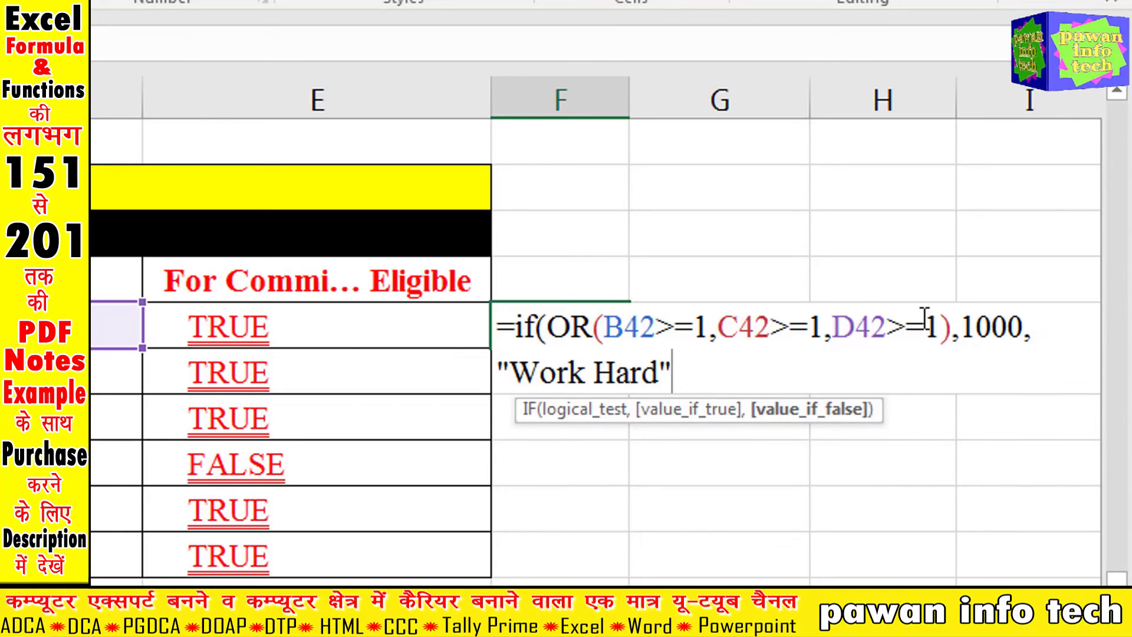
{"action": "type", "text": ")"}
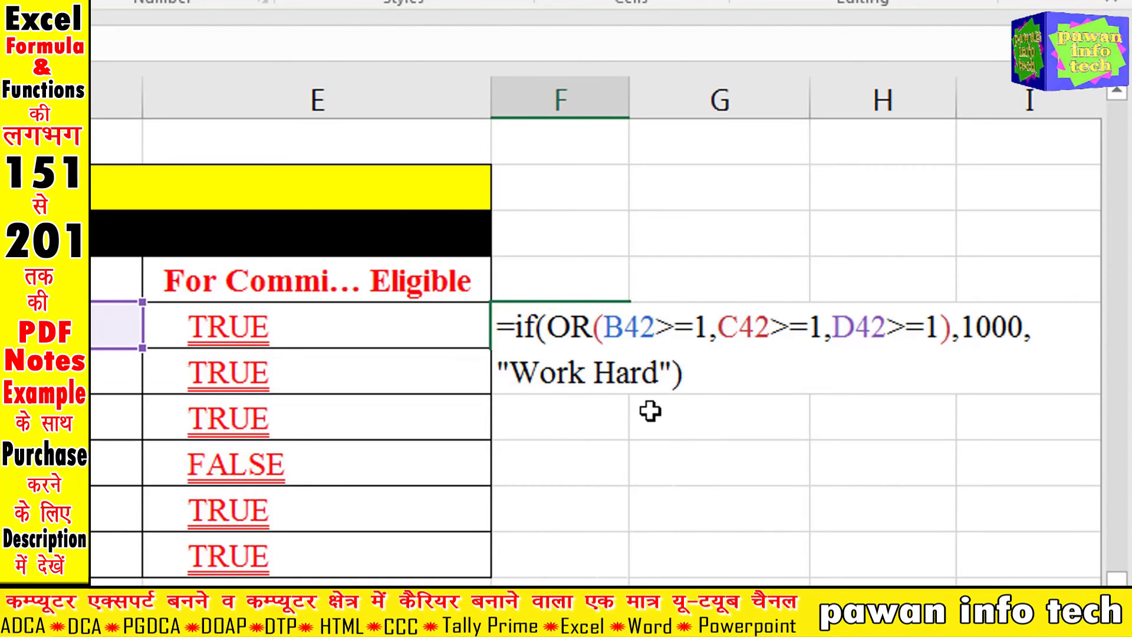
{"action": "key", "text": "Return"}
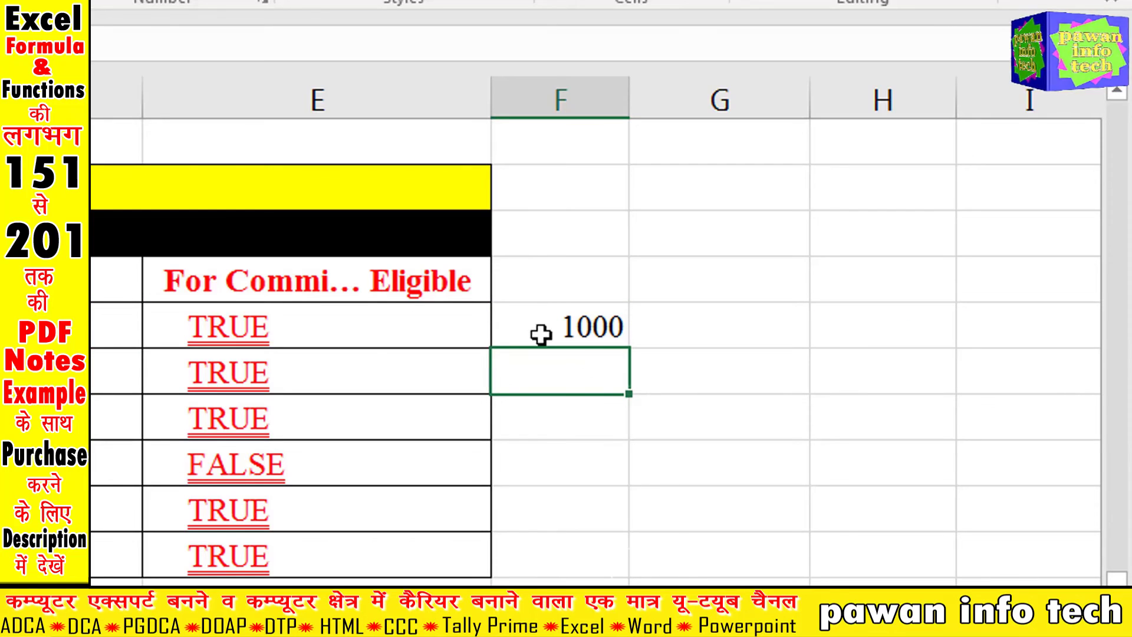
Step: Fill F42's IF–OR formula down to F47, widen column F, and review the copied formulas
{"action": "left_click", "coordinate": [323, 328]}
{"action": "left_click", "coordinate": [593, 335]}
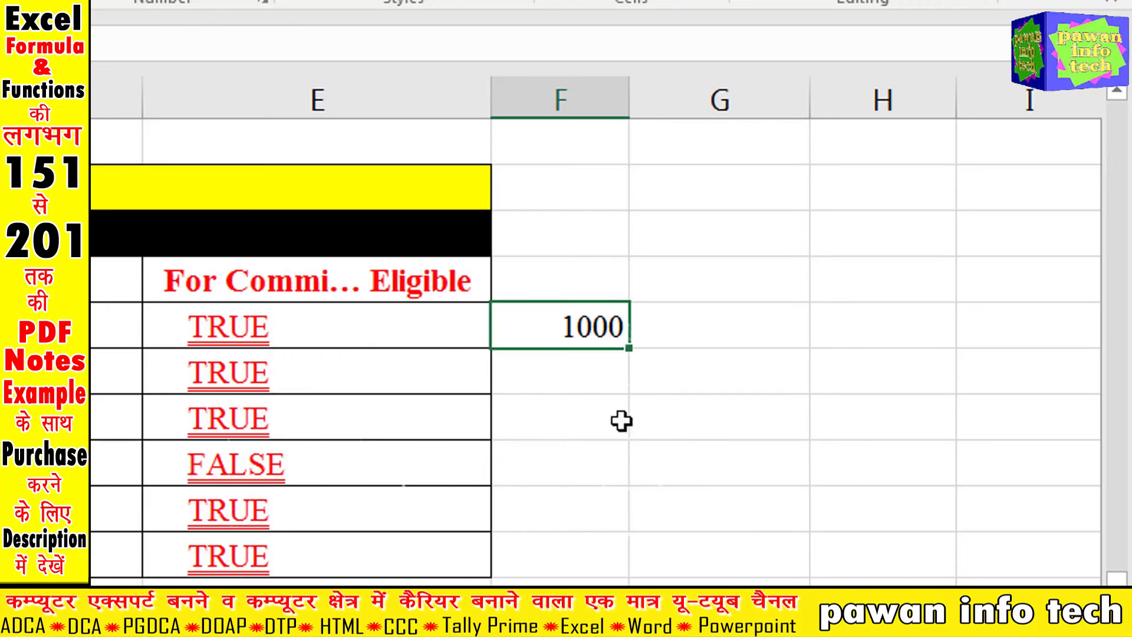
{"action": "double_click", "coordinate": [630, 348]}
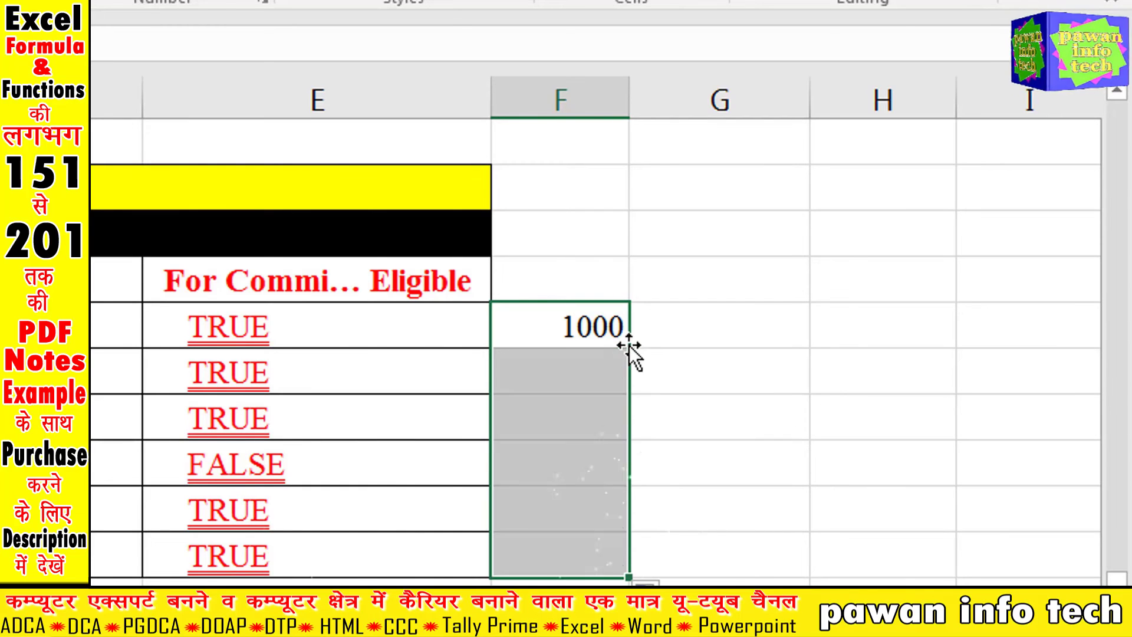
{"action": "left_click_drag", "start_coordinate": [637, 107], "coordinate": [661, 419]}
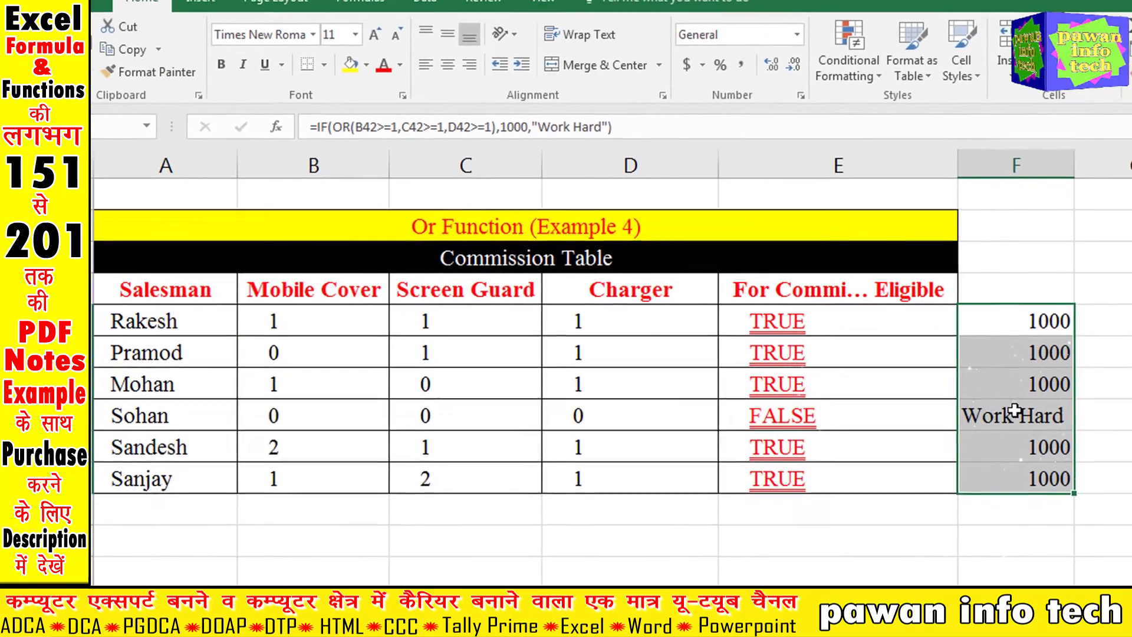
{"action": "left_click", "coordinate": [1059, 390]}
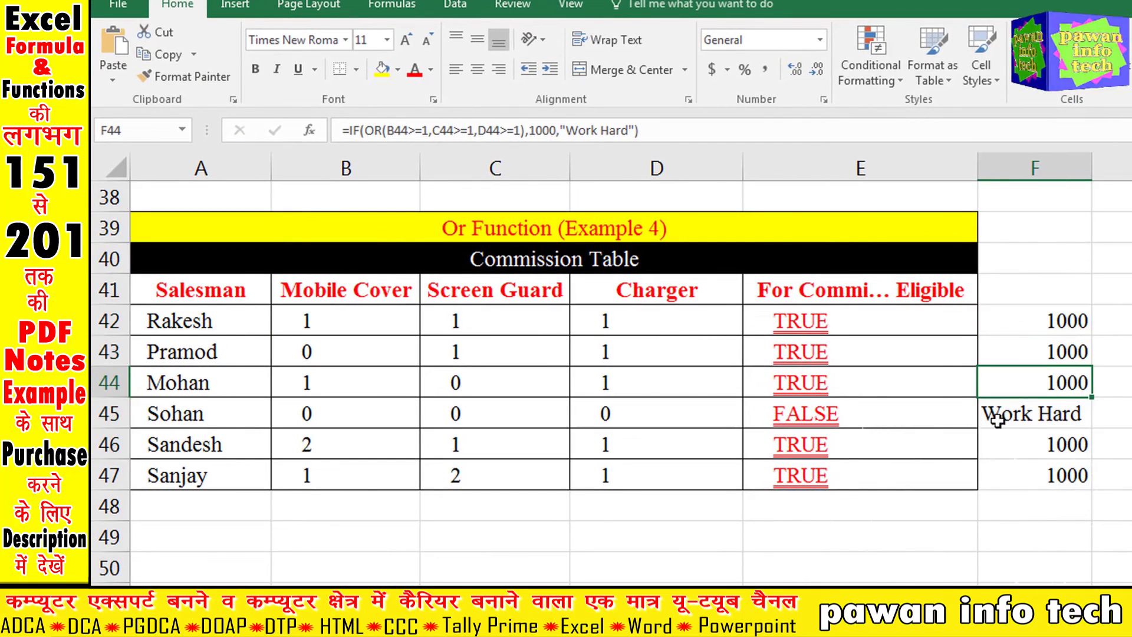
{"action": "left_click", "coordinate": [1024, 416]}
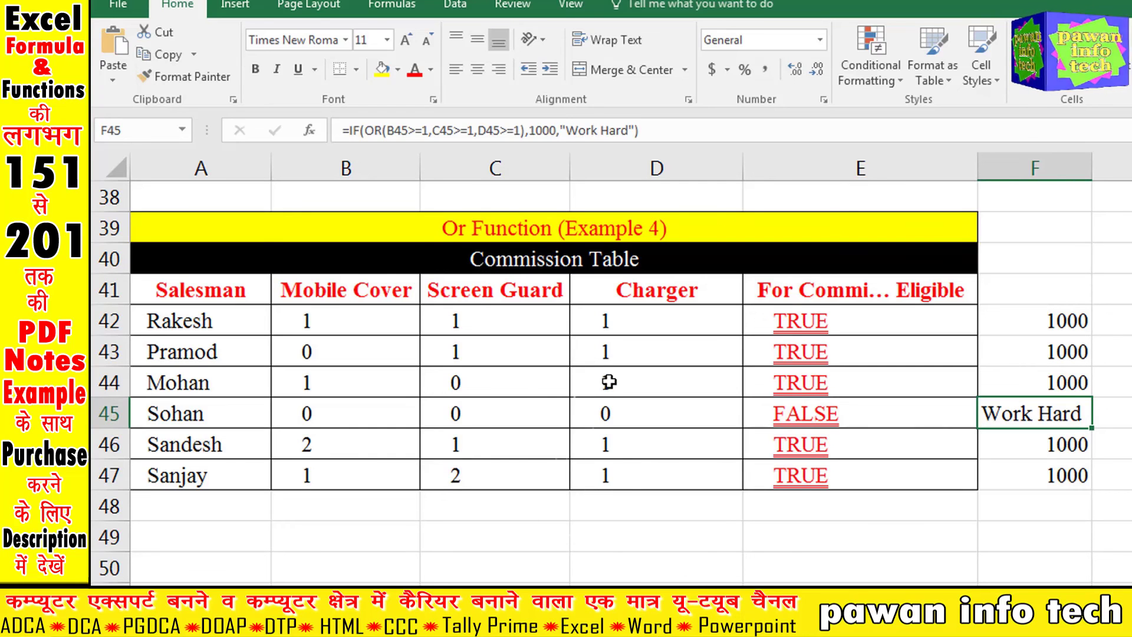
Step: Apply All Borders to the Example 3 discount table range
{"action": "scroll", "coordinate": [609, 381], "scroll_direction": "up", "scroll_amount": 1}
{"action": "scroll", "coordinate": [609, 382], "scroll_direction": "up", "scroll_amount": 1}
{"action": "scroll", "coordinate": [609, 382], "scroll_direction": "up", "scroll_amount": 1}
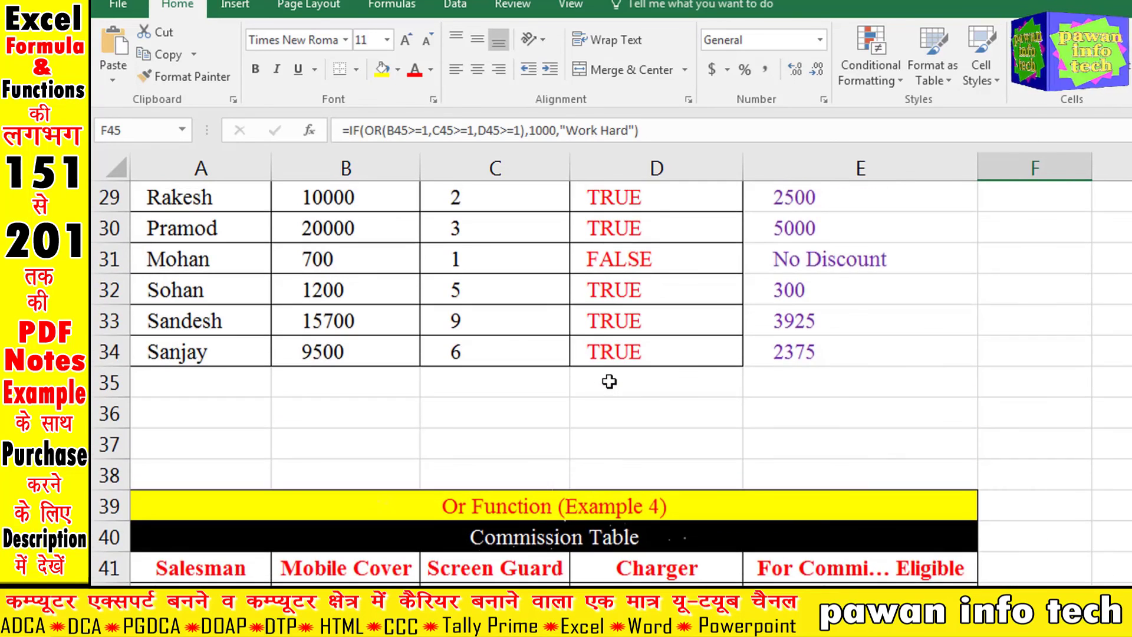
{"action": "scroll", "coordinate": [609, 382], "scroll_direction": "up", "scroll_amount": 1}
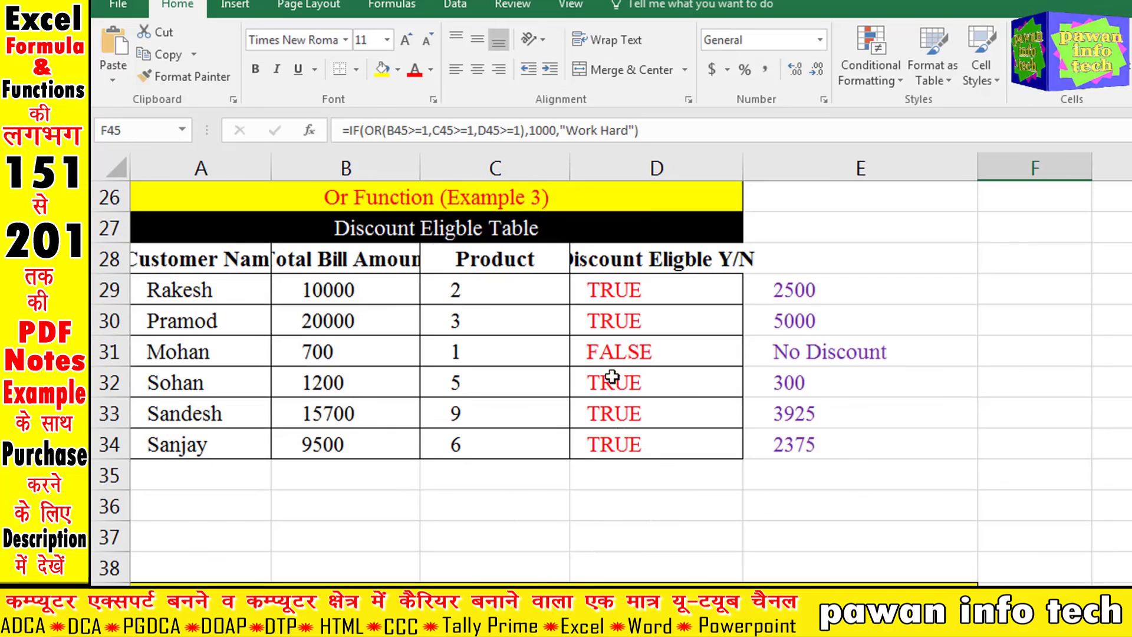
{"action": "scroll", "coordinate": [613, 377], "scroll_direction": "up", "scroll_amount": 1}
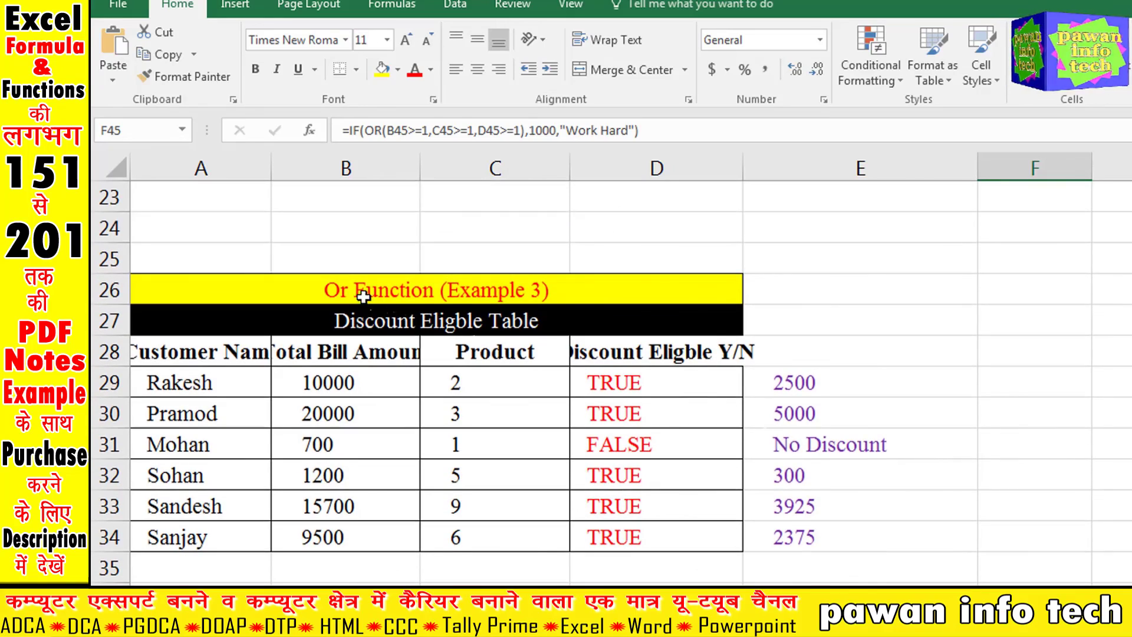
{"action": "left_click_drag", "start_coordinate": [362, 297], "coordinate": [855, 568]}
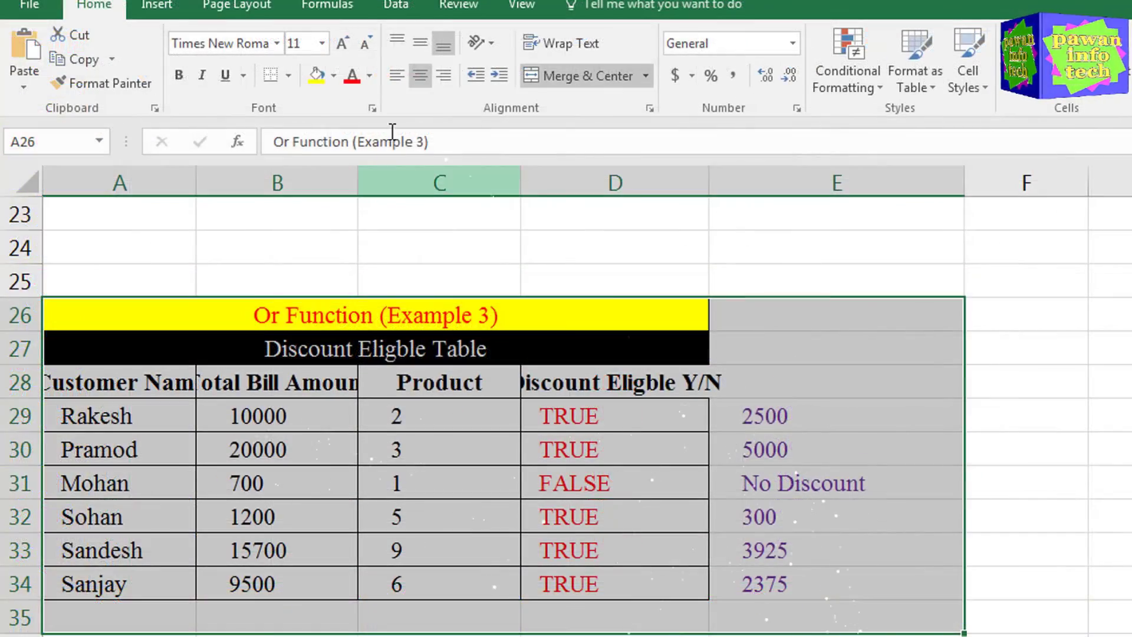
{"action": "left_click", "coordinate": [503, 424]}
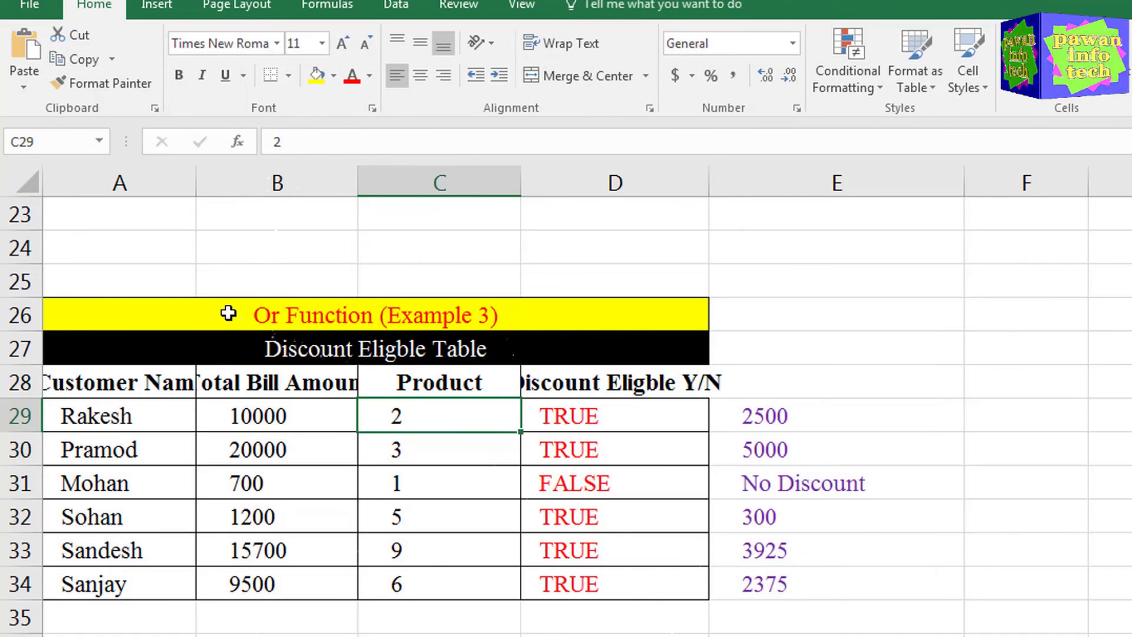
{"action": "mouse_move", "coordinate": [228, 313]}
{"action": "left_mouse_down"}
{"action": "mouse_move", "coordinate": [838, 610]}
{"action": "mouse_move", "coordinate": [837, 589]}
{"action": "left_mouse_up"}
{"action": "left_click", "coordinate": [289, 75]}
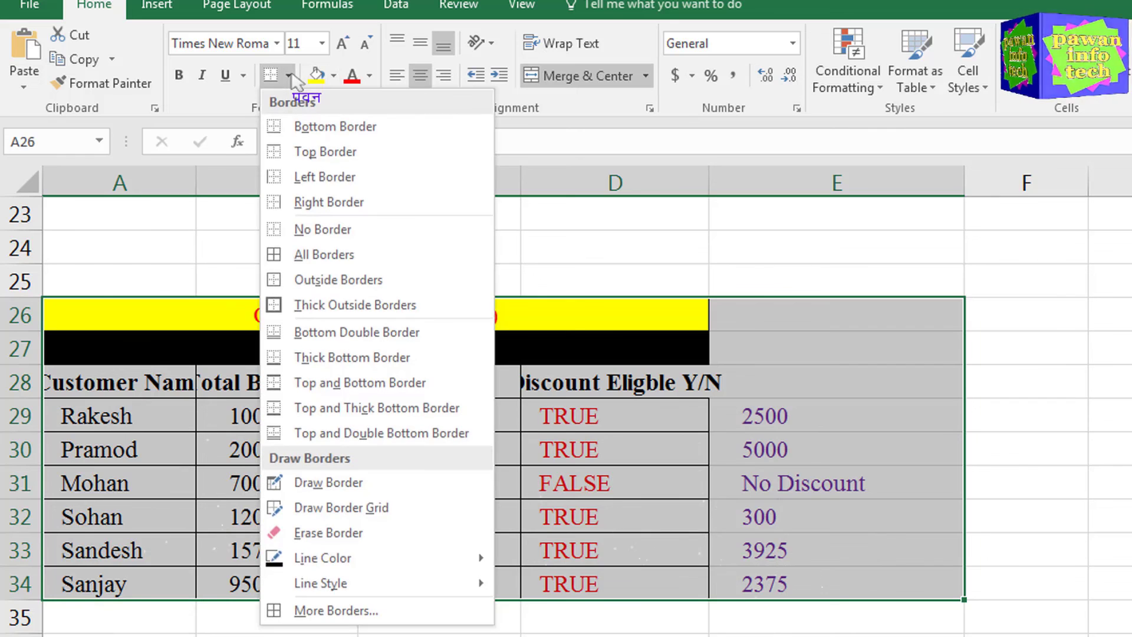
{"action": "left_click", "coordinate": [325, 254]}
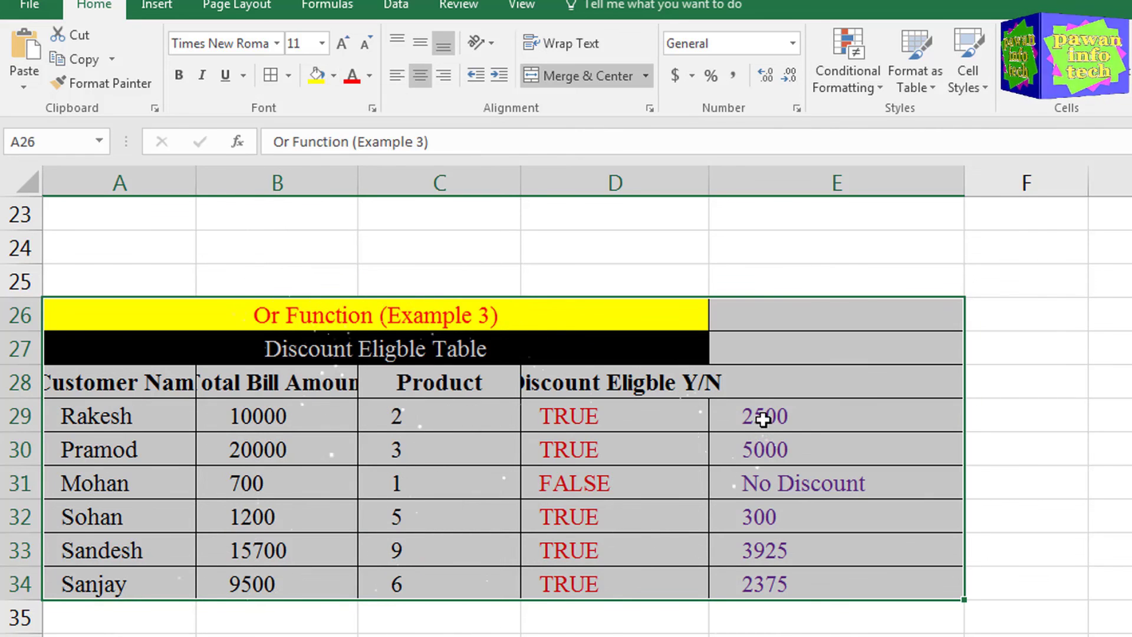
{"action": "left_click", "coordinate": [663, 274]}
Step: Scroll to the top of the sheet and close the workbook with Alt+F4
{"action": "scroll", "coordinate": [663, 285], "scroll_direction": "up", "scroll_amount": 5}
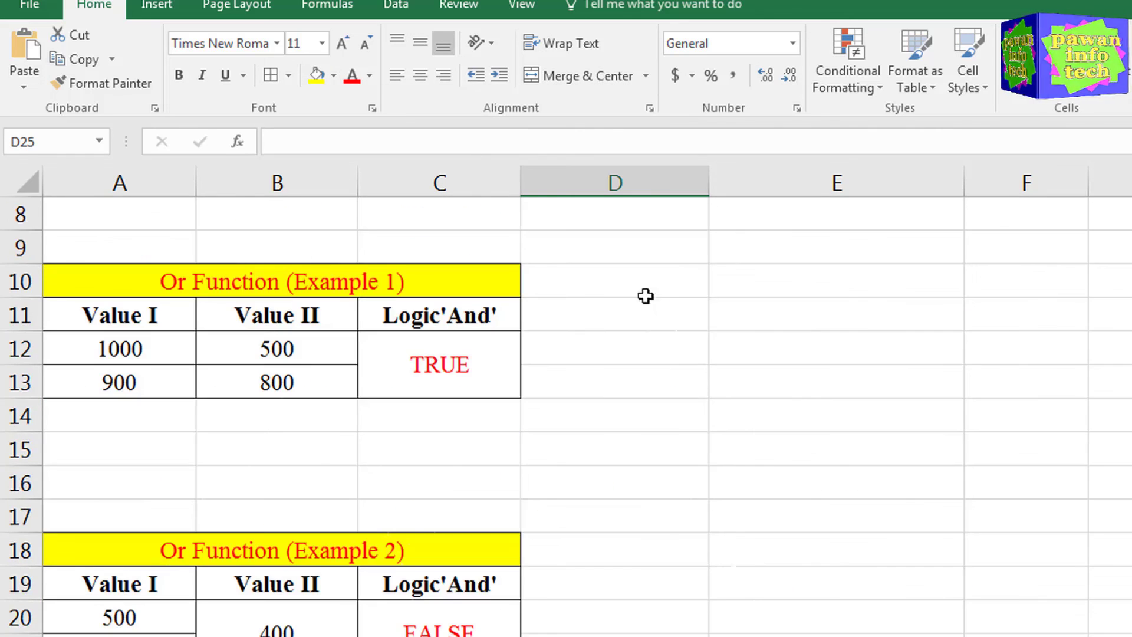
{"action": "scroll", "coordinate": [647, 295], "scroll_direction": "up", "scroll_amount": 3}
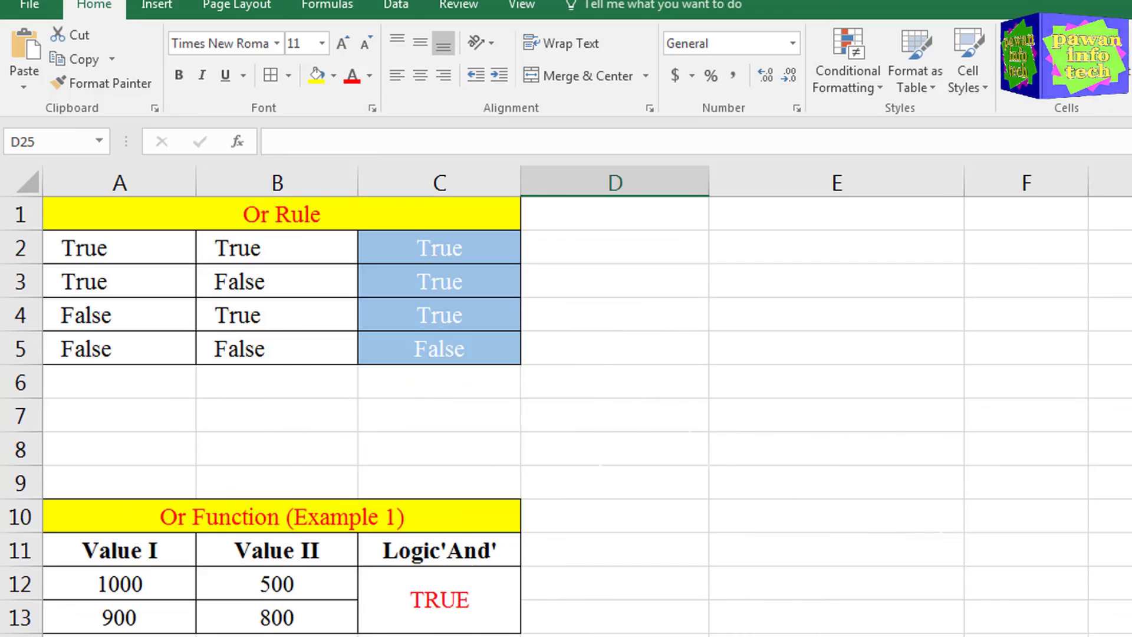
{"action": "key", "text": "alt+F4"}
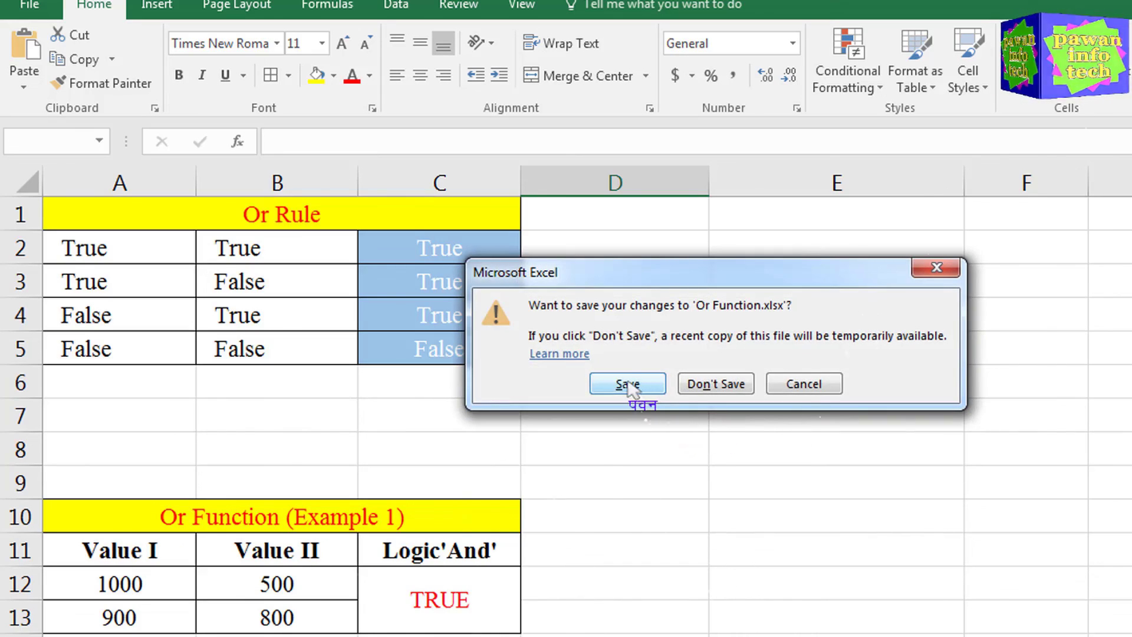
Step: Save the changes to Or Function.xlsx, then refresh the desktop several times
{"action": "left_click", "coordinate": [627, 313]}
{"action": "right_click", "coordinate": [479, 198]}
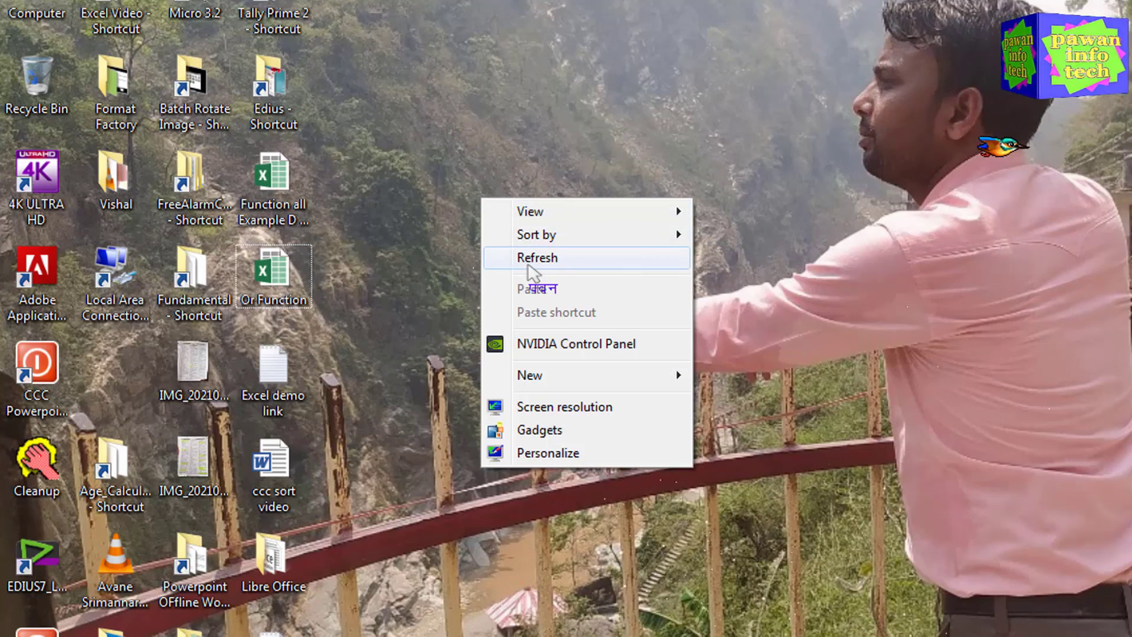
{"action": "left_click", "coordinate": [528, 258]}
{"action": "right_click", "coordinate": [449, 282]}
{"action": "left_click", "coordinate": [519, 337]}
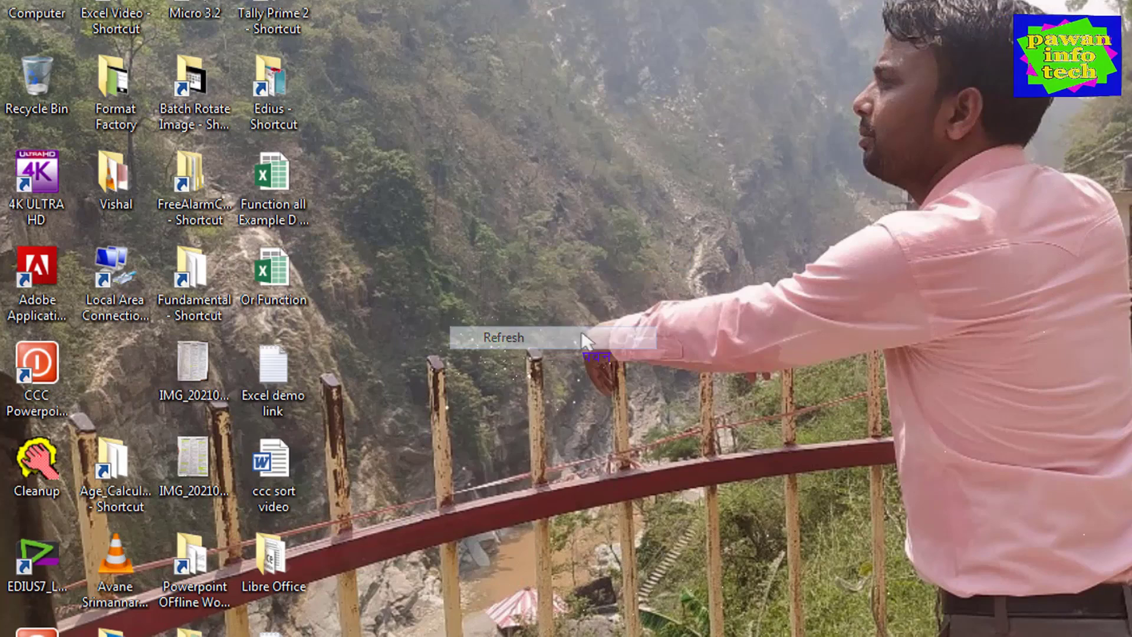
{"action": "right_click", "coordinate": [469, 214]}
{"action": "left_click", "coordinate": [539, 284]}
{"action": "right_click", "coordinate": [425, 257]}
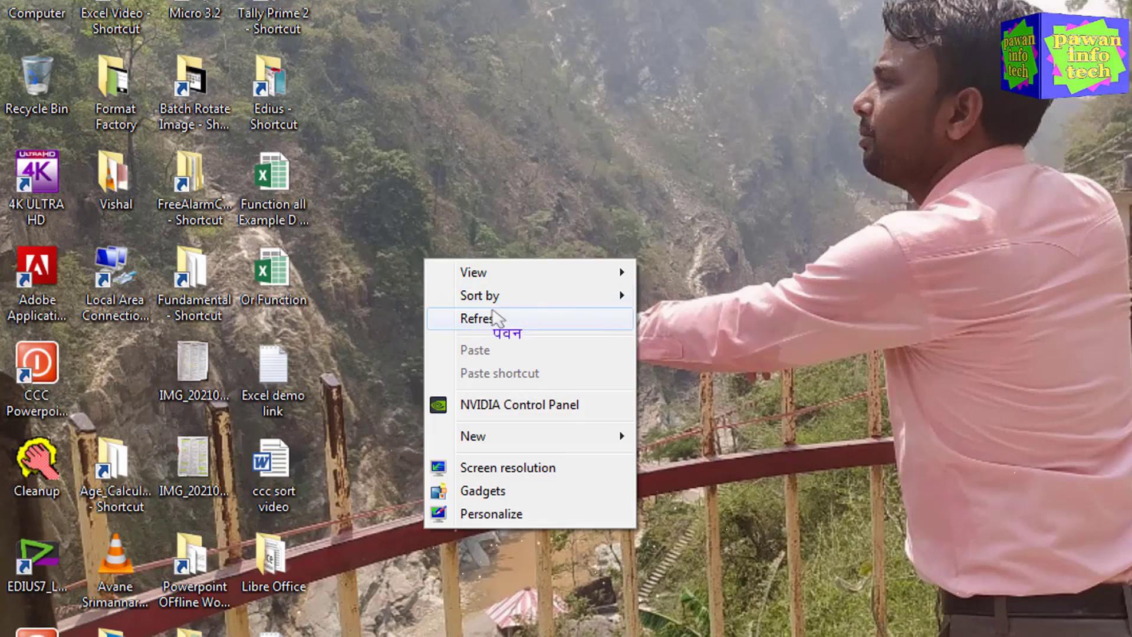
{"action": "left_click", "coordinate": [493, 320]}
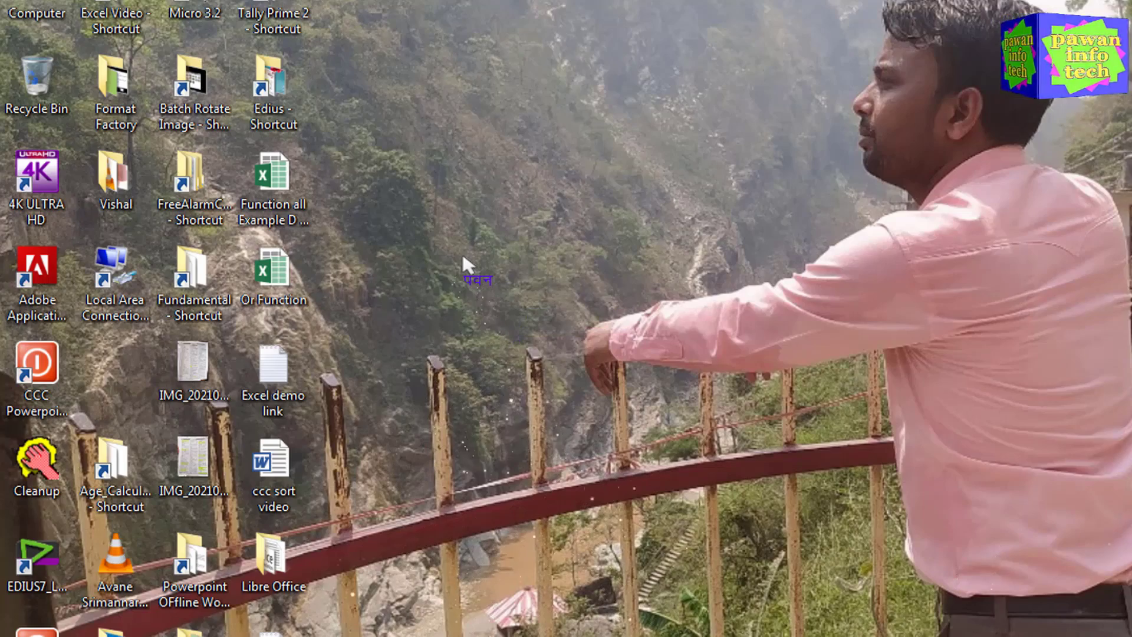